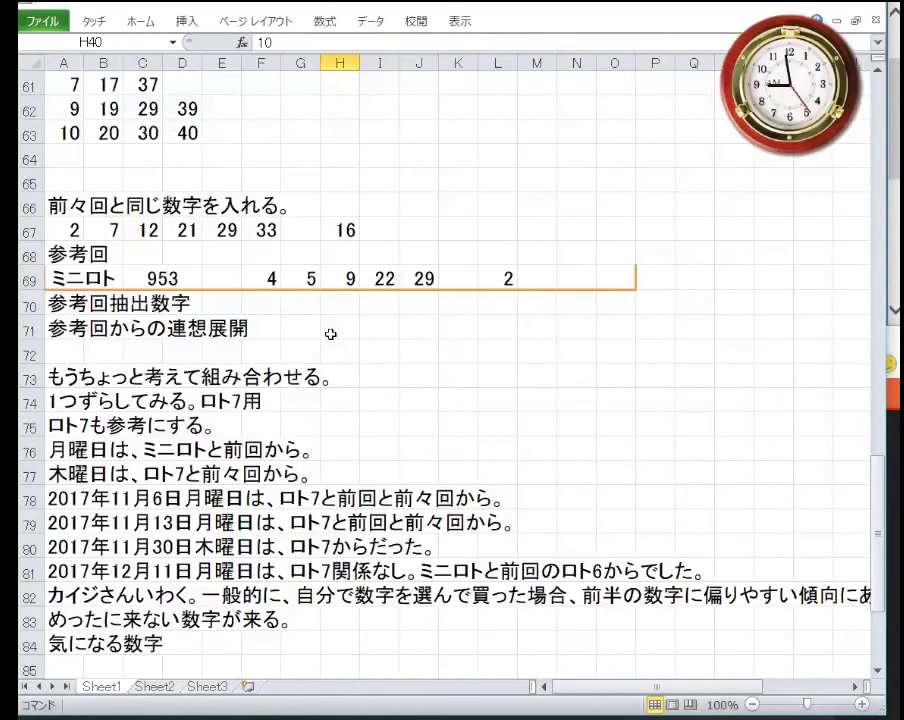
Copy the ロト7 242 row from the draw results over the ミニロト 953 row under 参考回 in row 69.
scroll(330, 333, "up", 15)
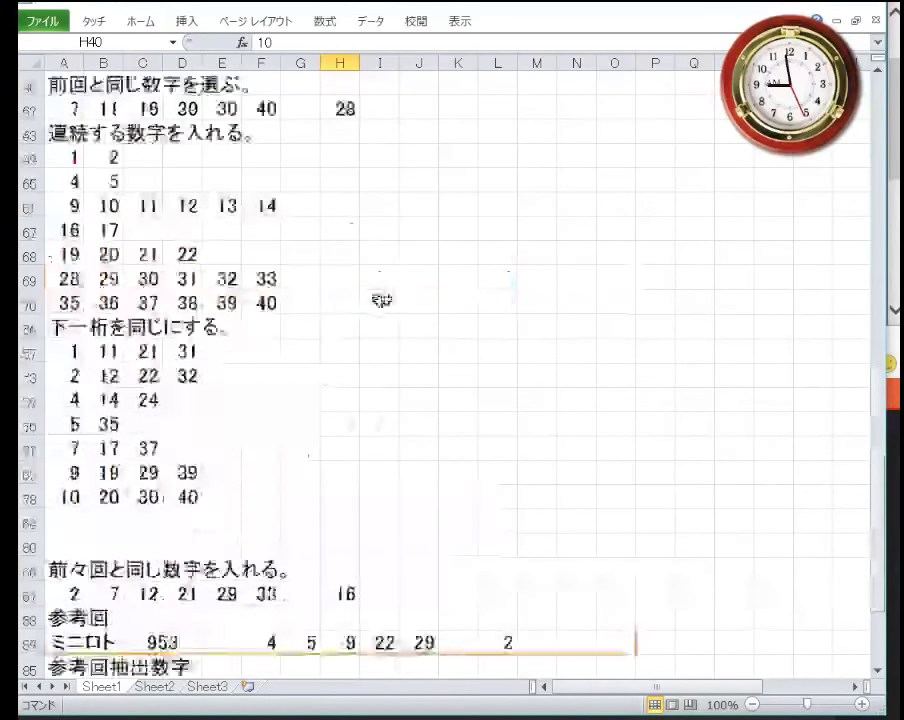
scroll(322, 244, "up", 5)
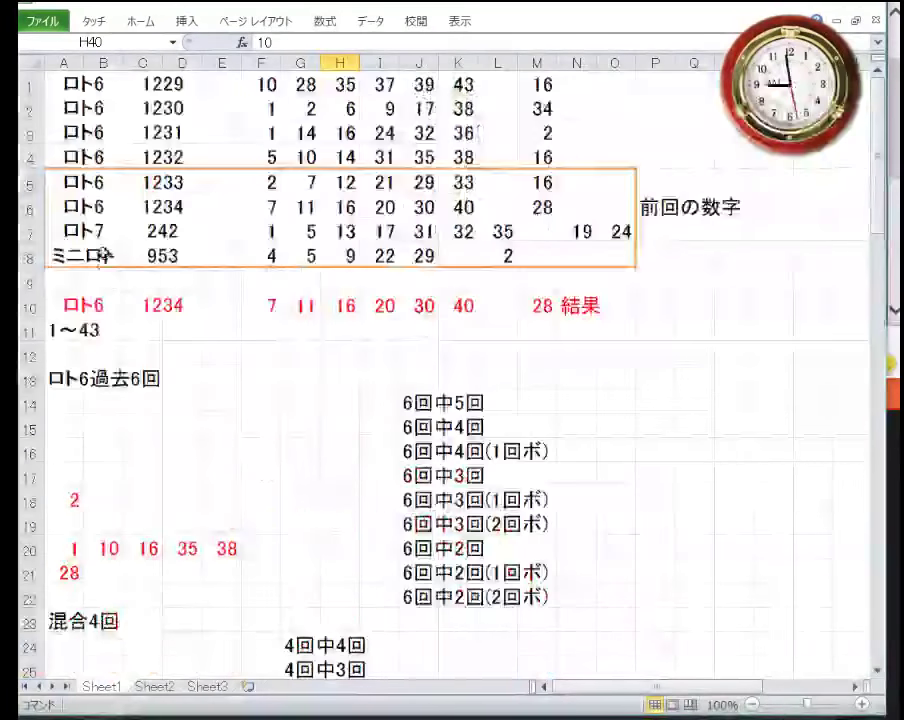
left_click(20, 231)
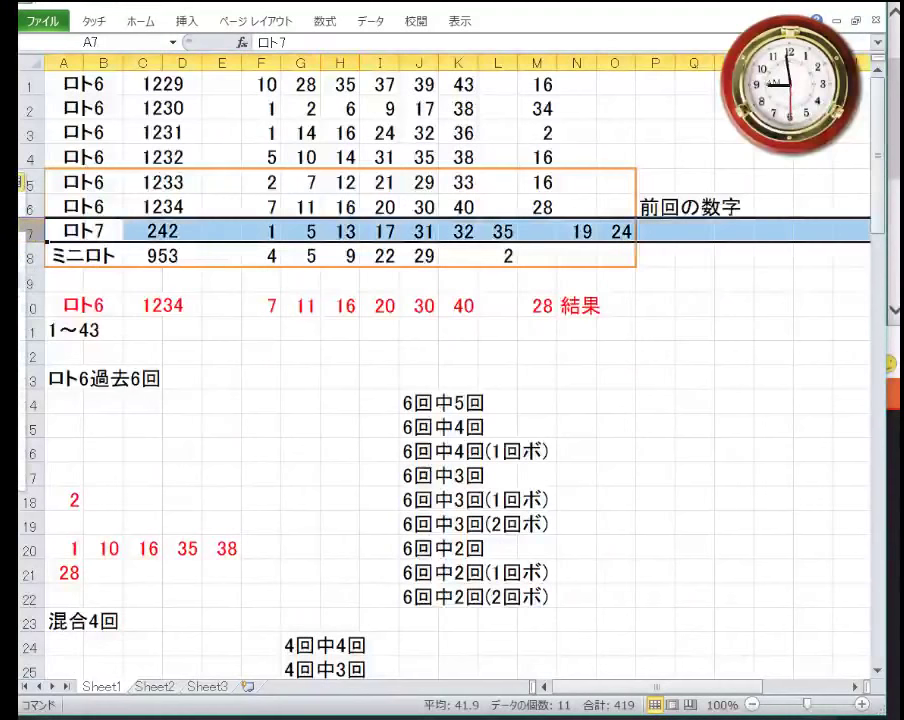
key("ctrl+c")
scroll(113, 287, "down", 18)
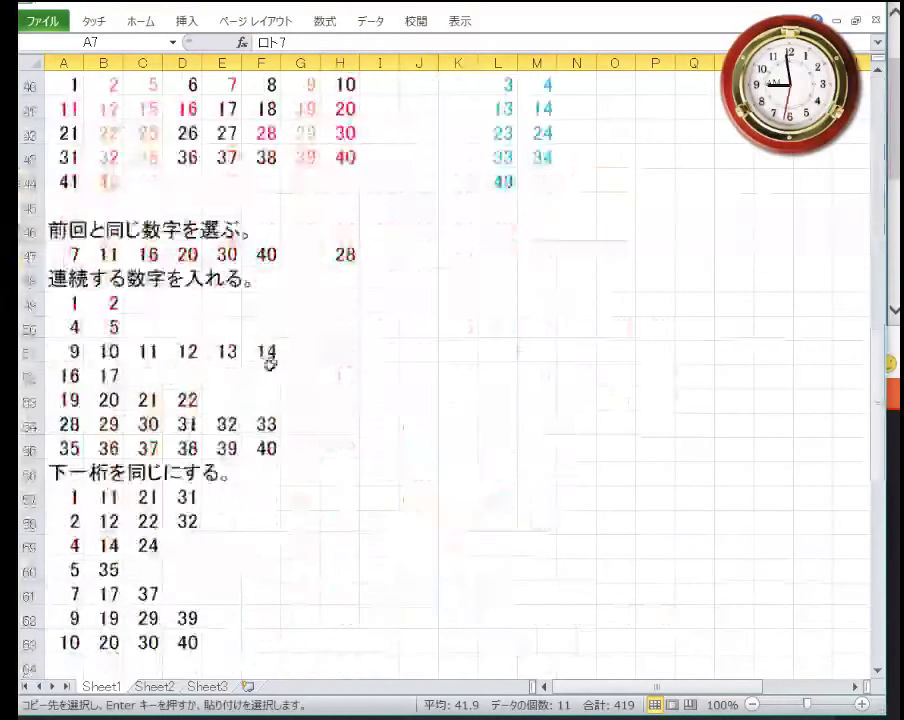
left_click(22, 424)
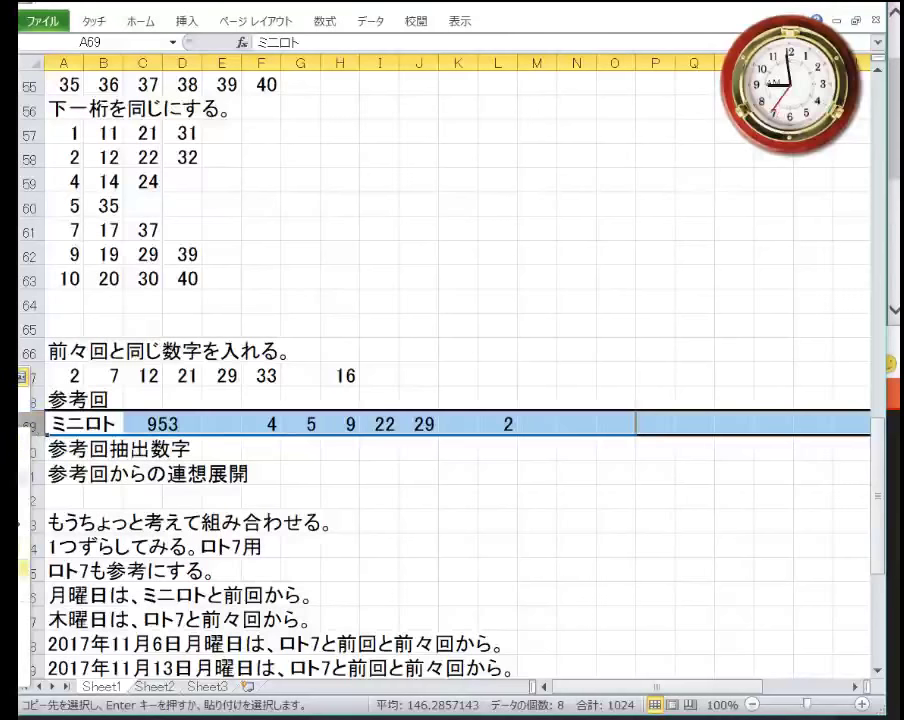
key("ctrl+v")
left_click(300, 497)
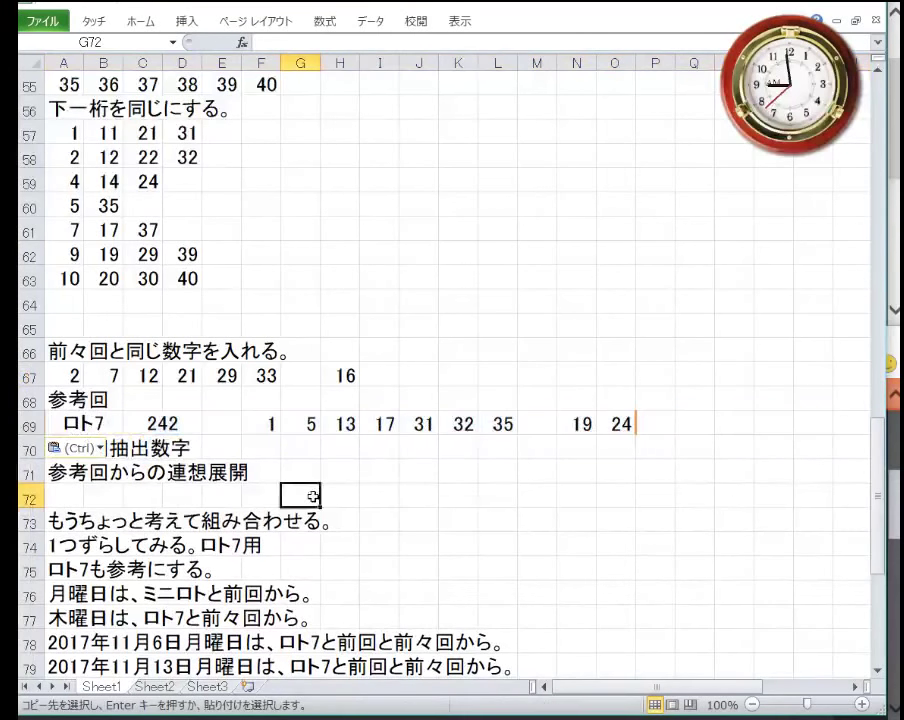
Move the 参考回 block in rows 68 to 71 to directly above the 気になる数字 row.
scroll(296, 484, "down", 3)
scroll(312, 446, "down", 2)
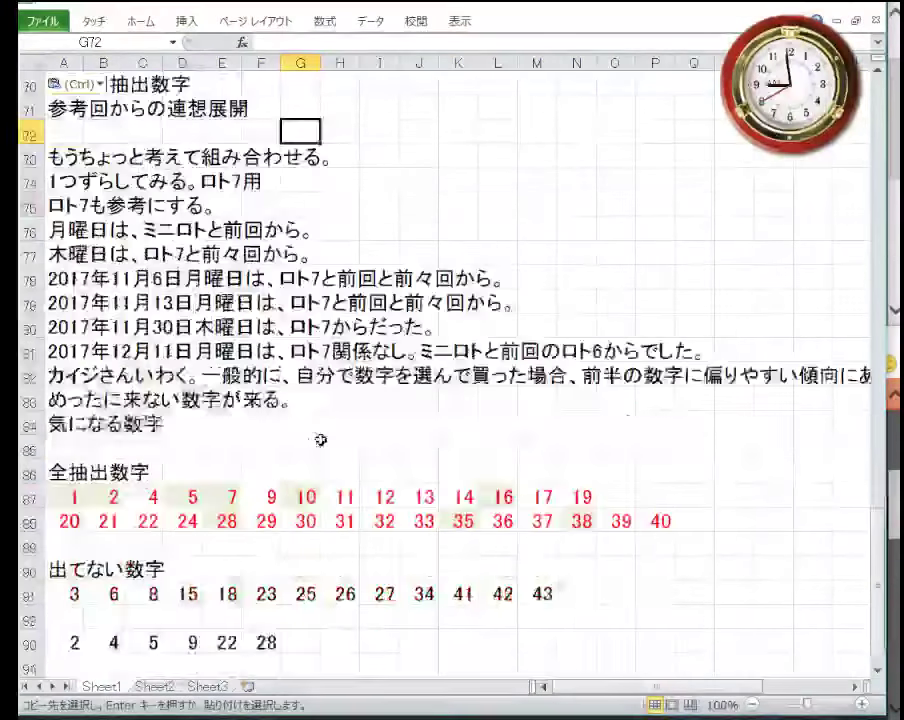
scroll(316, 436, "up", 2)
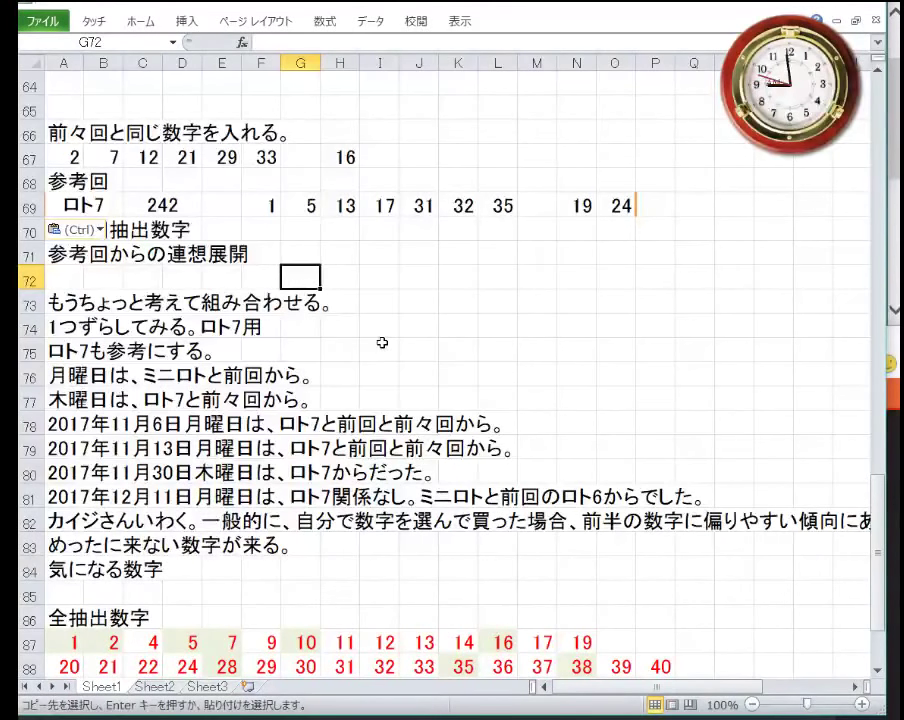
scroll(372, 313, "down", 1)
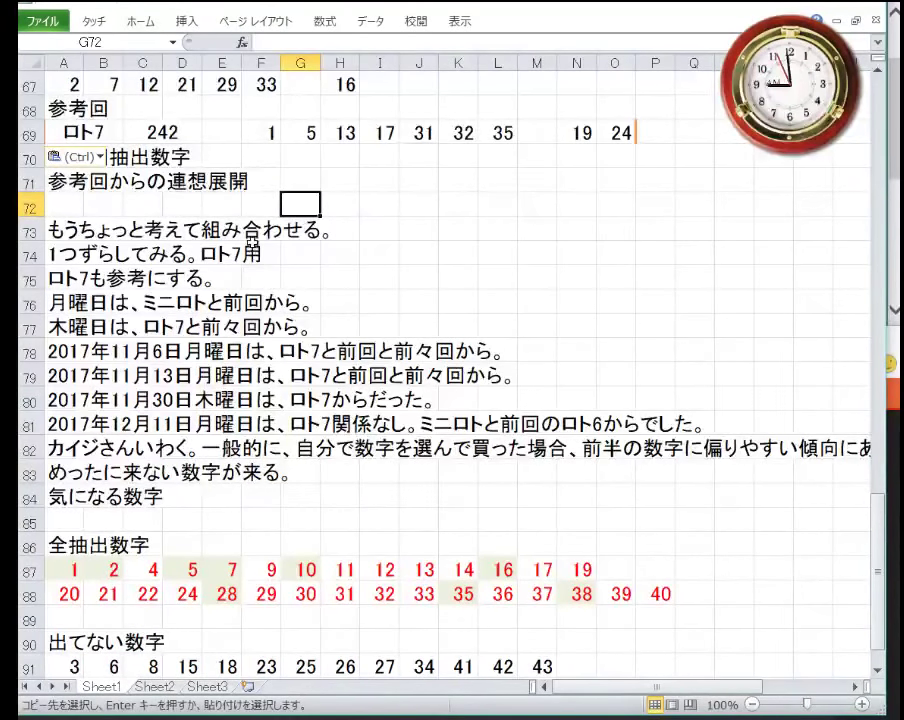
scroll(250, 232, "up", 1)
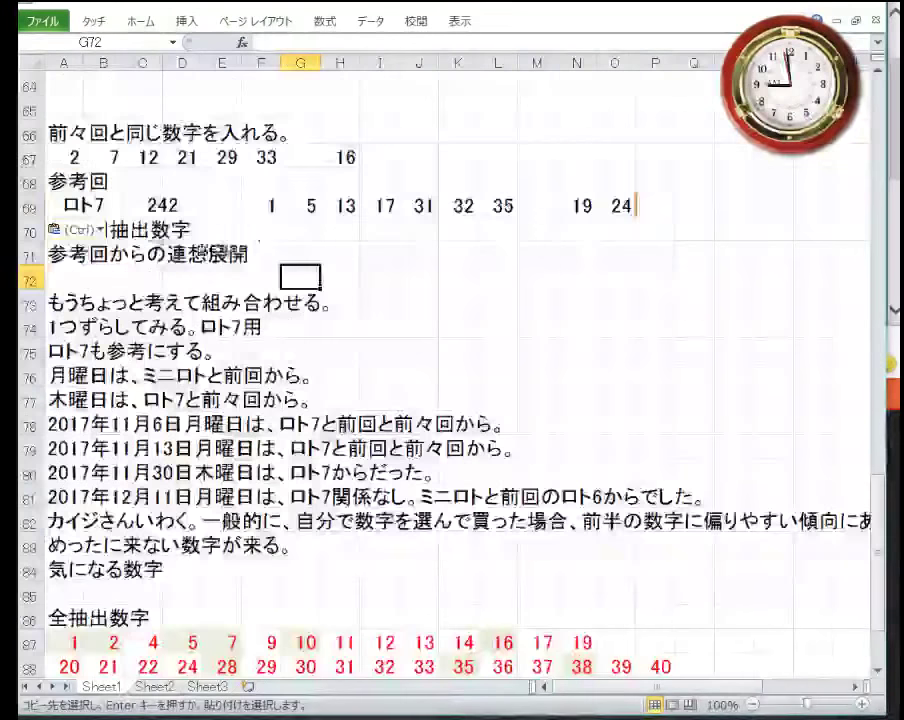
left_click_drag(24, 184, 24, 206)
right_click(128, 184)
key("Escape")
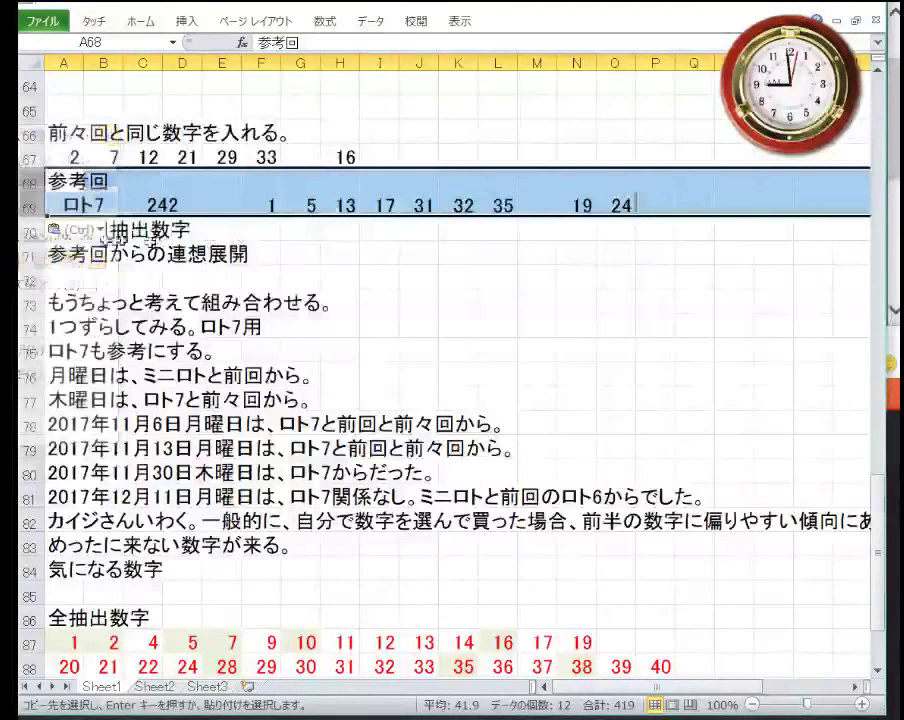
left_click(24, 255)
left_click_drag(24, 255, 24, 184)
right_click(24, 192)
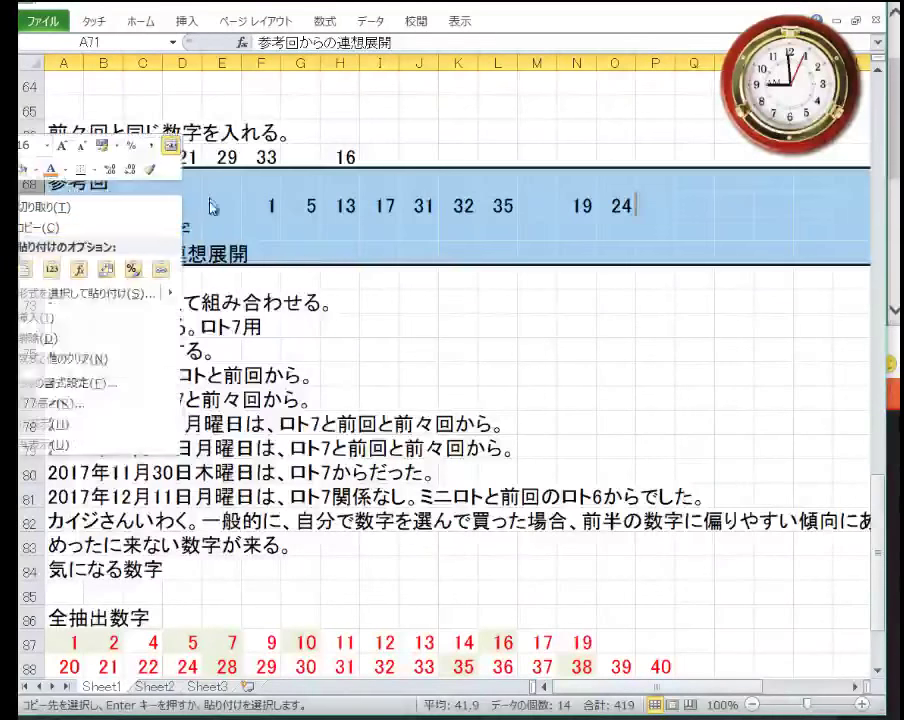
left_click(140, 207)
scroll(120, 230, "down", 4)
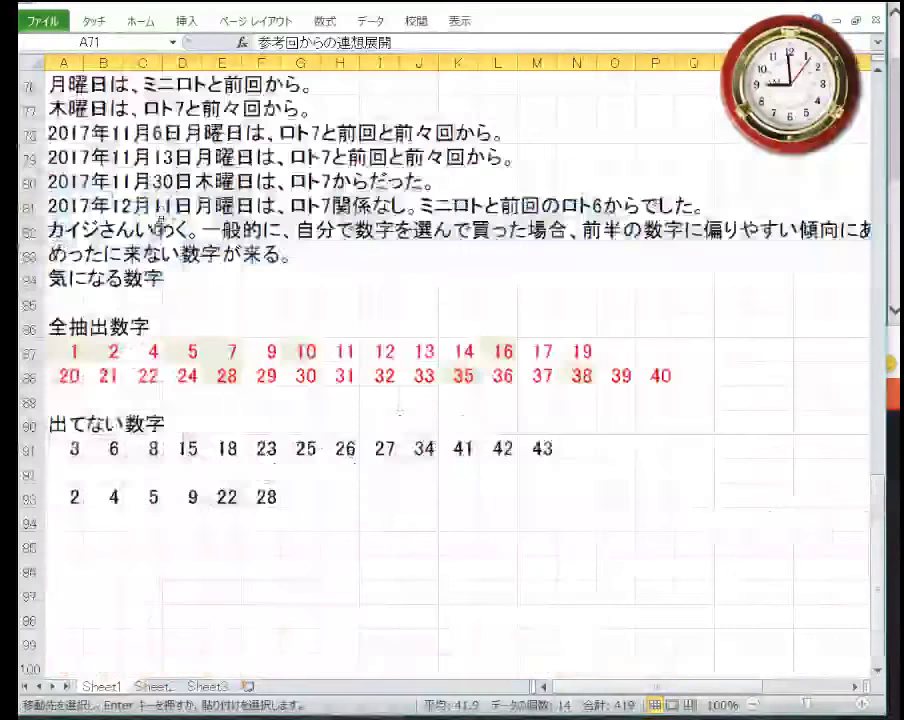
left_click(24, 279)
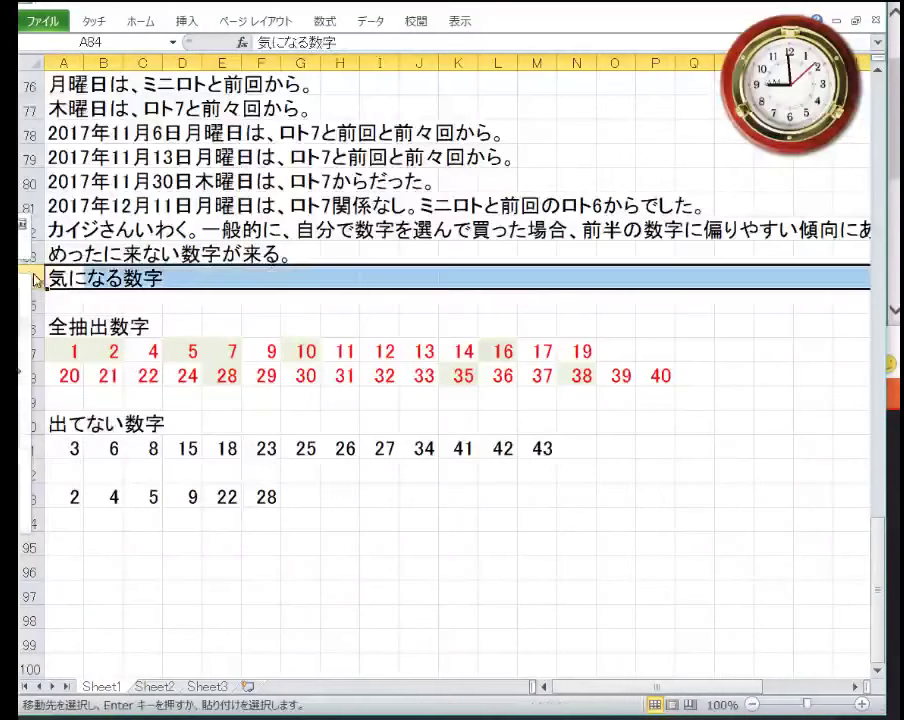
left_click_drag(24, 279, 20, 355)
key("ctrl+plus")
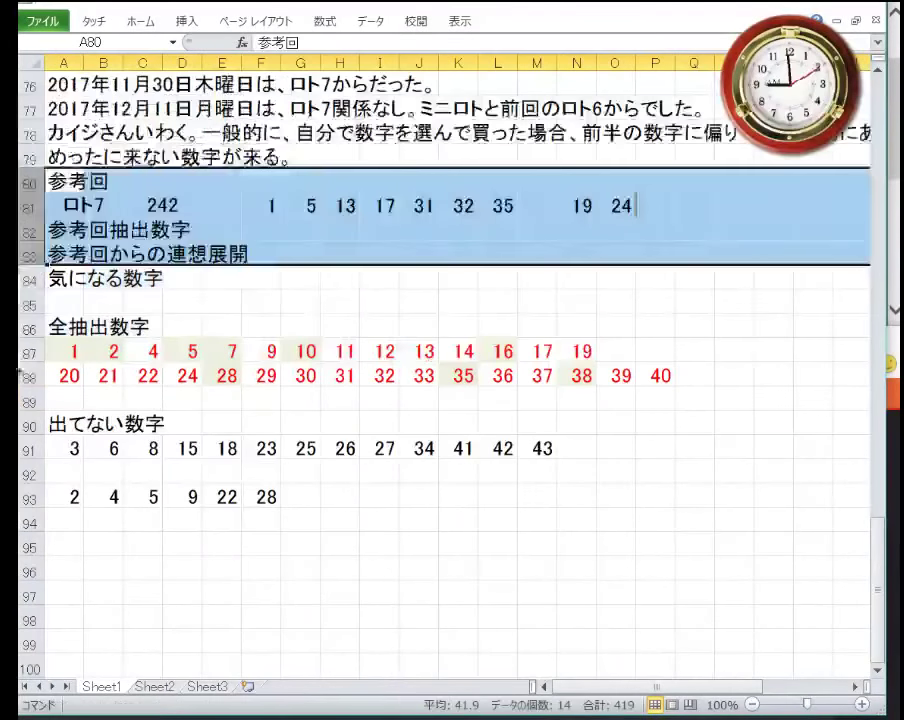
left_click(152, 348)
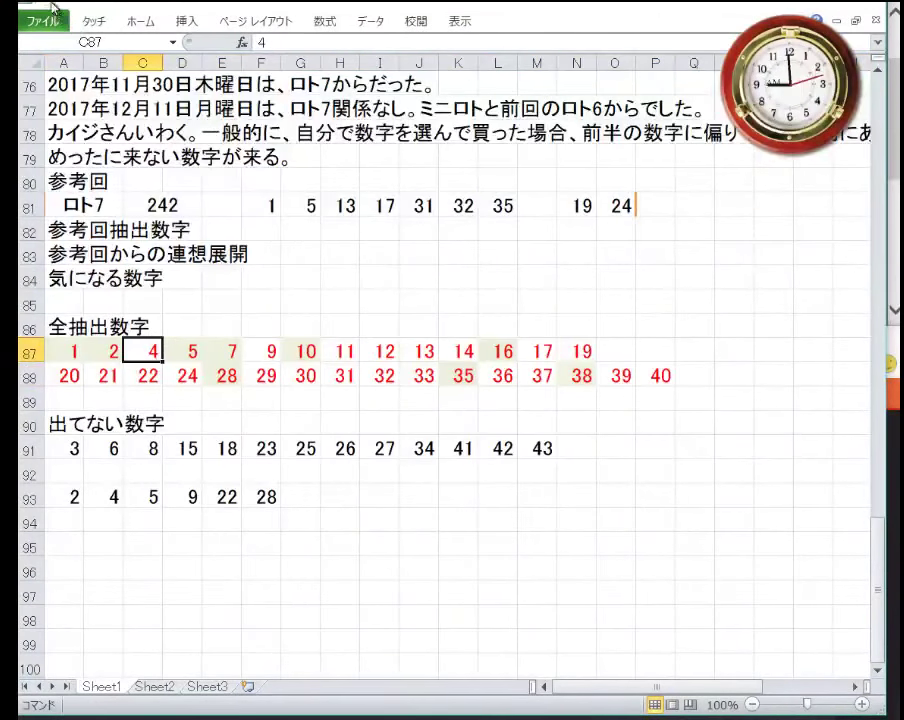
Start a second number combination in row 94 by entering 5 in A94.
scroll(264, 252, "down", 1)
scroll(264, 252, "up", 6)
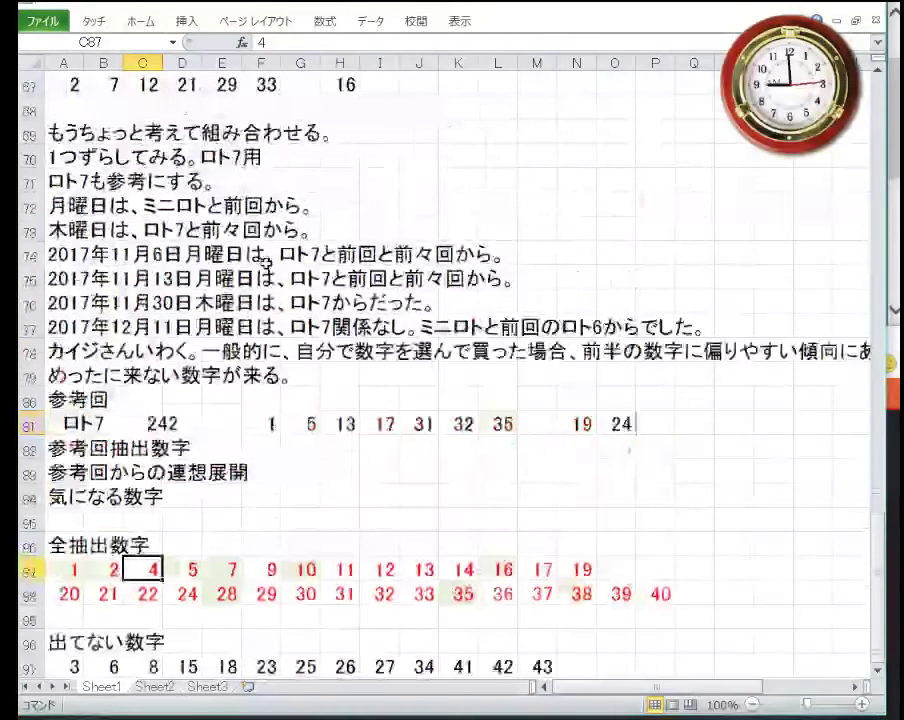
scroll(265, 258, "down", 5)
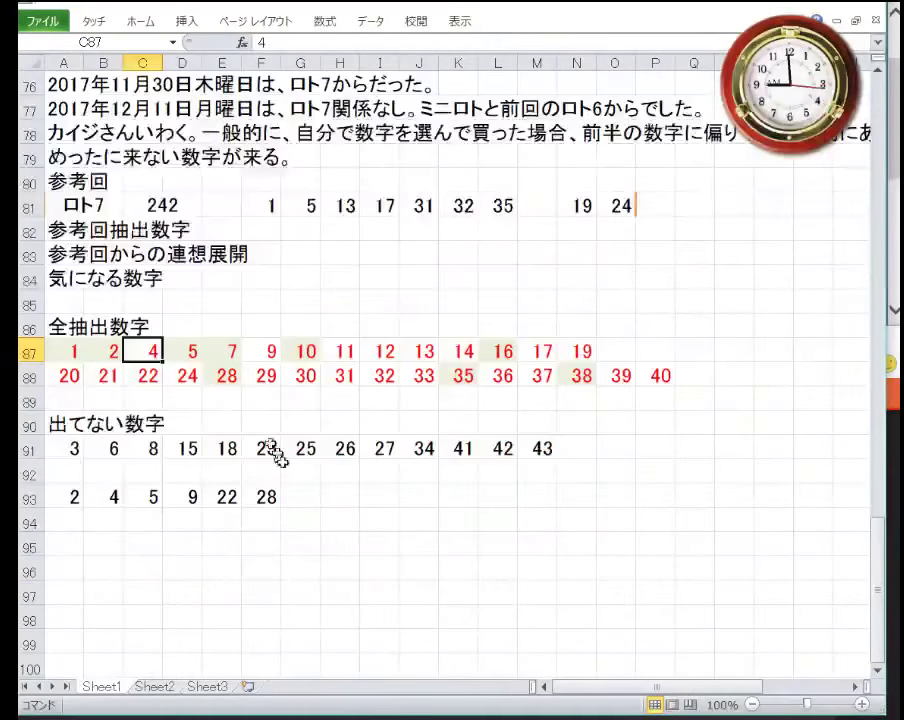
key("Down")
key("Down")
key("Down")
key("Down")
key("Down")
key("Down")
key("Down")
key("Down")
key("Down")
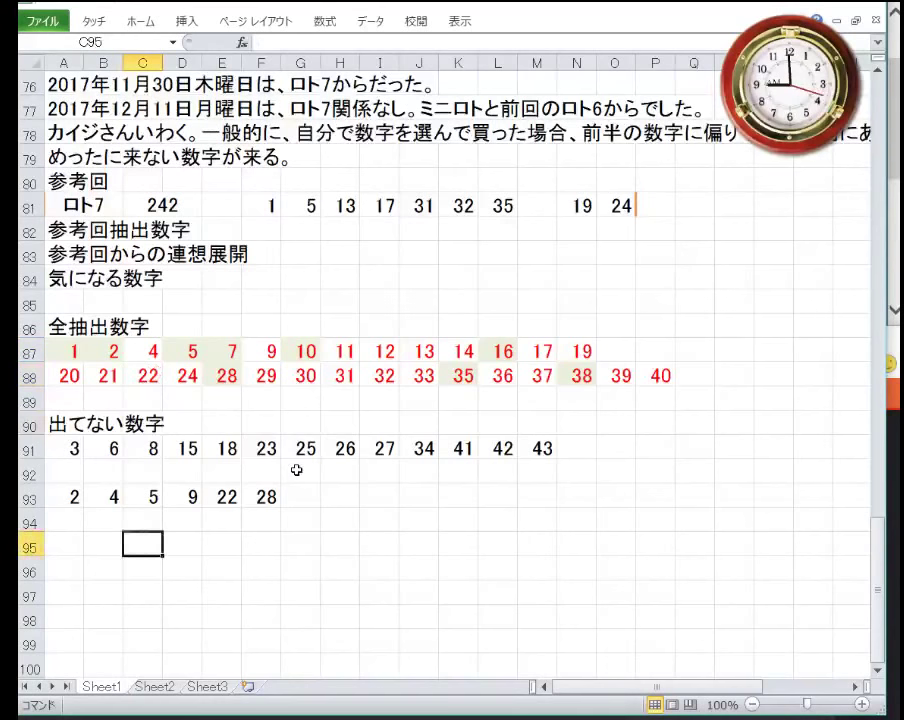
key("Up")
key("Up")
key("Left")
key("Left")
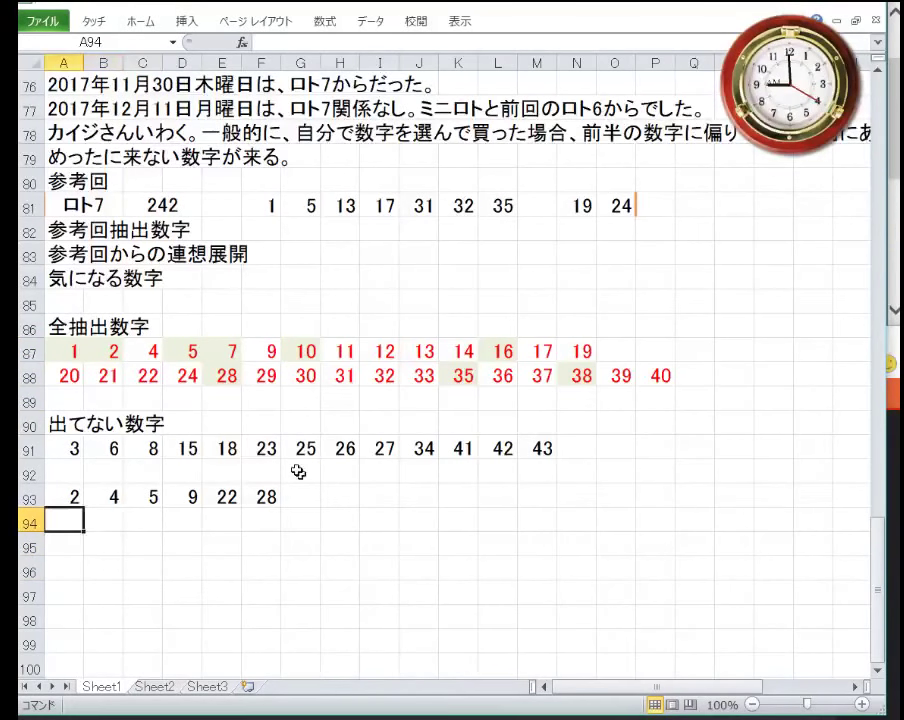
type("5")
key("Tab")
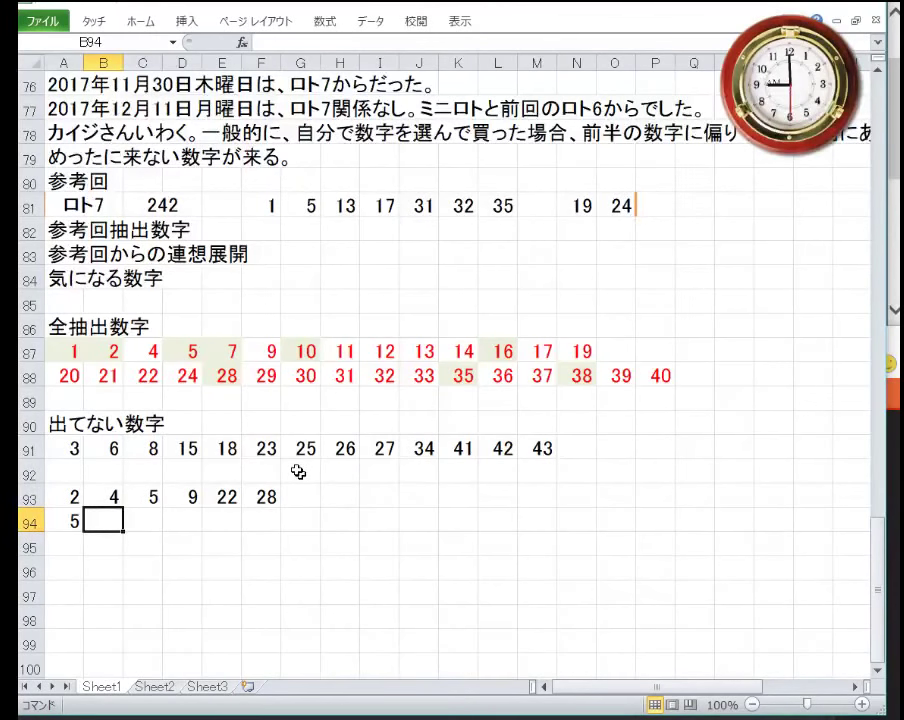
Enter 10 in B94 and 15 in C94 as the combination's second and third numbers.
type("15")
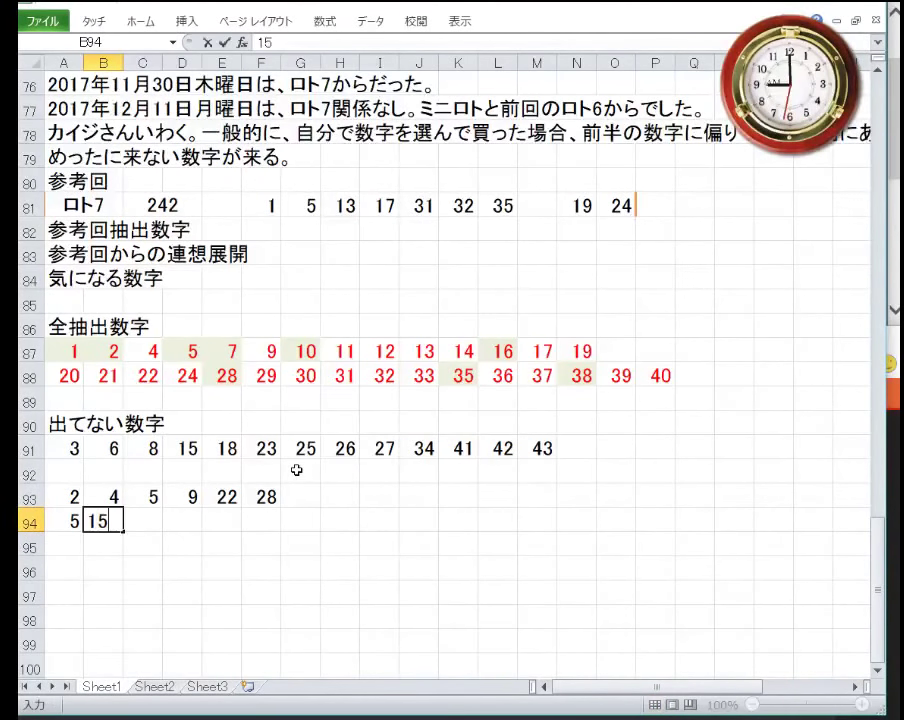
key("Tab")
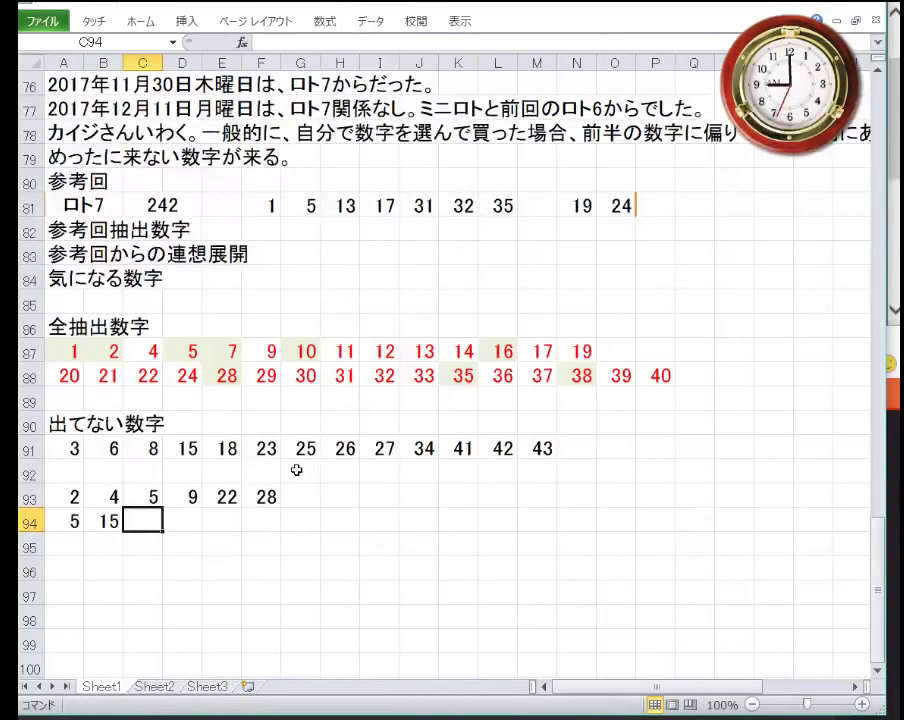
key("Left")
type("10")
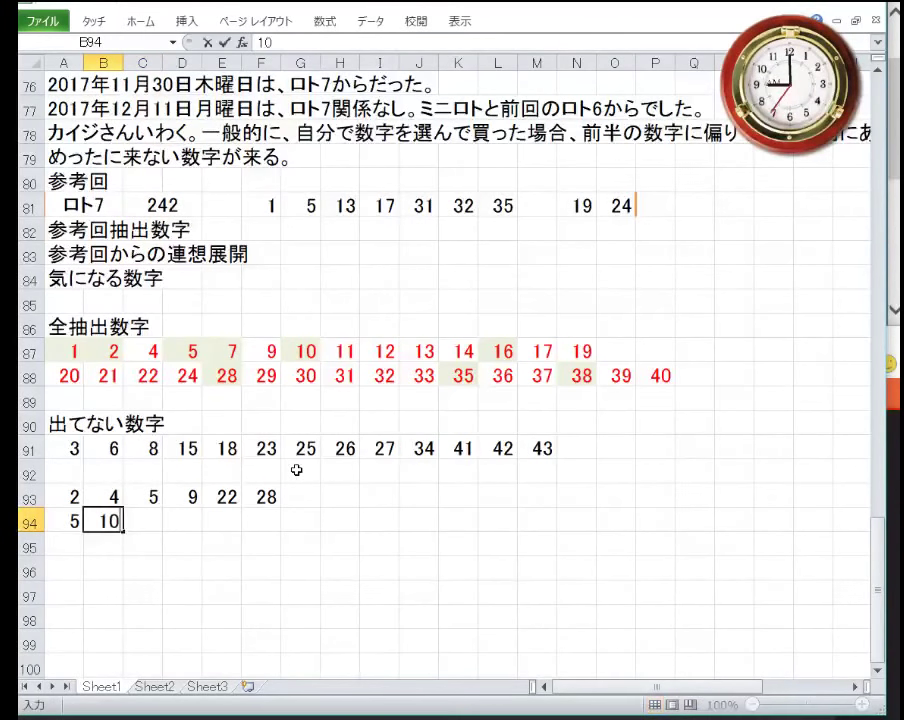
key("Tab")
type("15")
key("Tab")
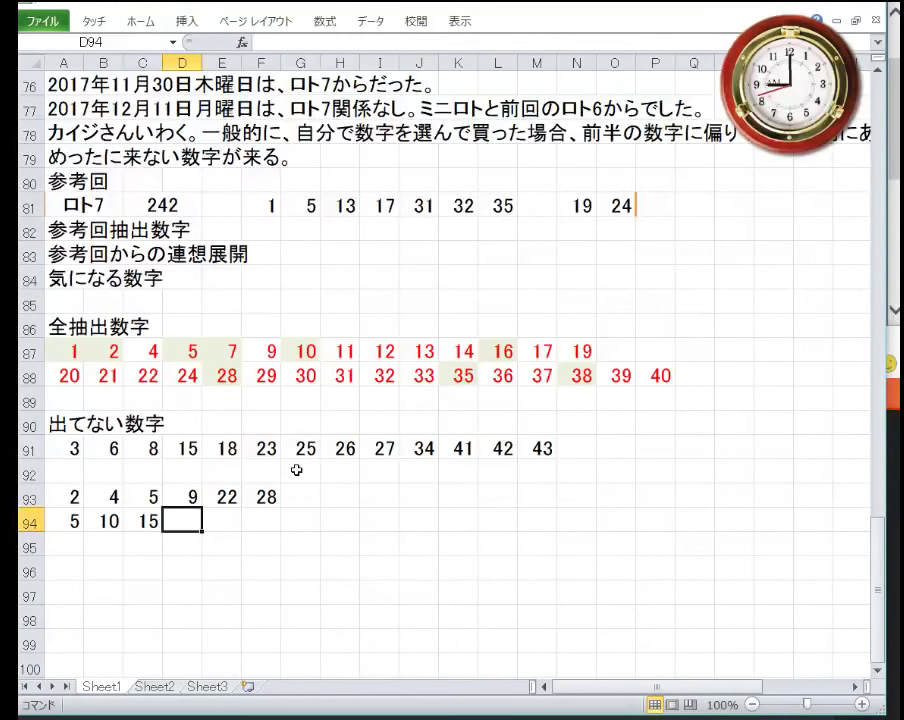
Complete the combination in row 94 with 22, 24 and 30 in D94 to F94.
type("1")
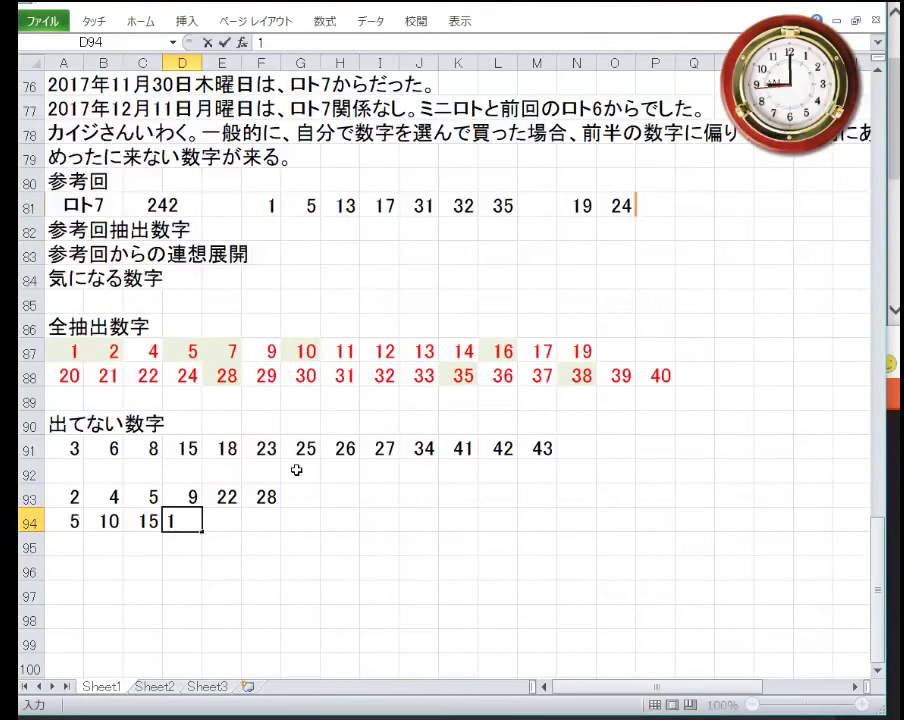
key("BackSpace")
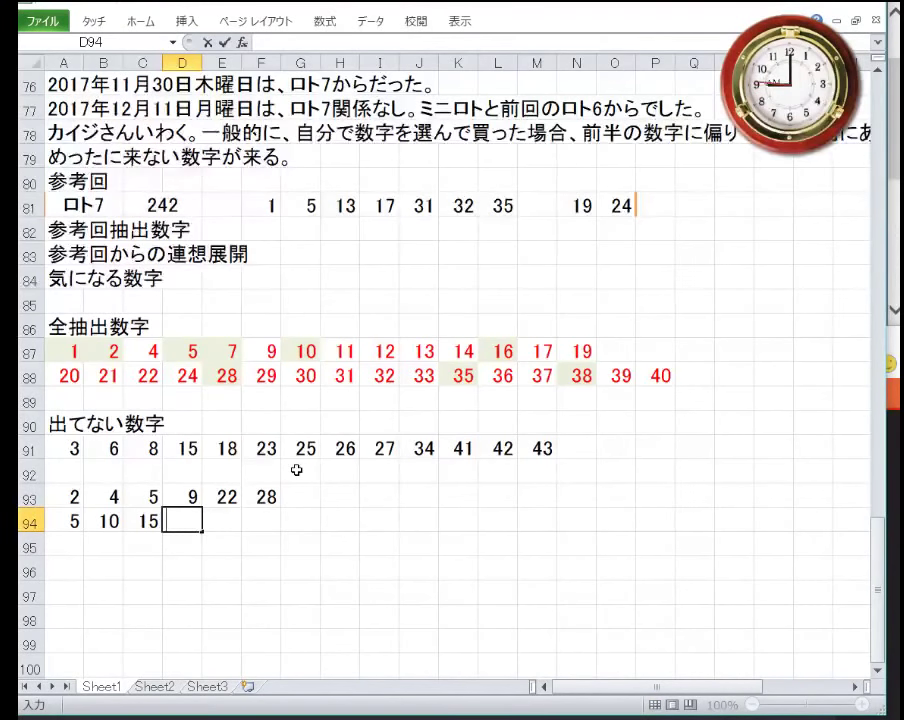
type("2")
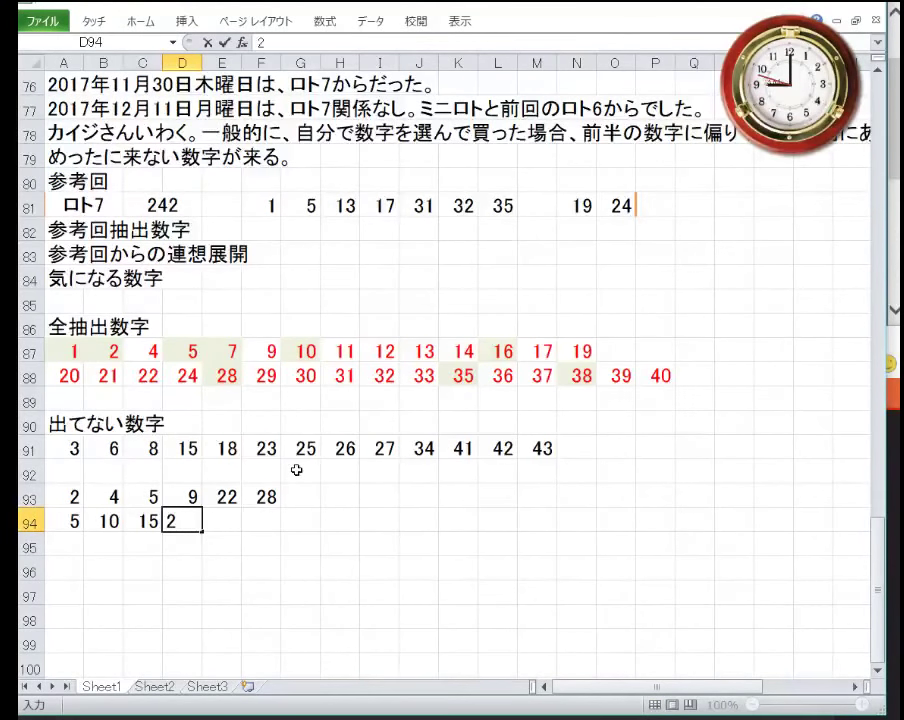
type("2")
key("Tab")
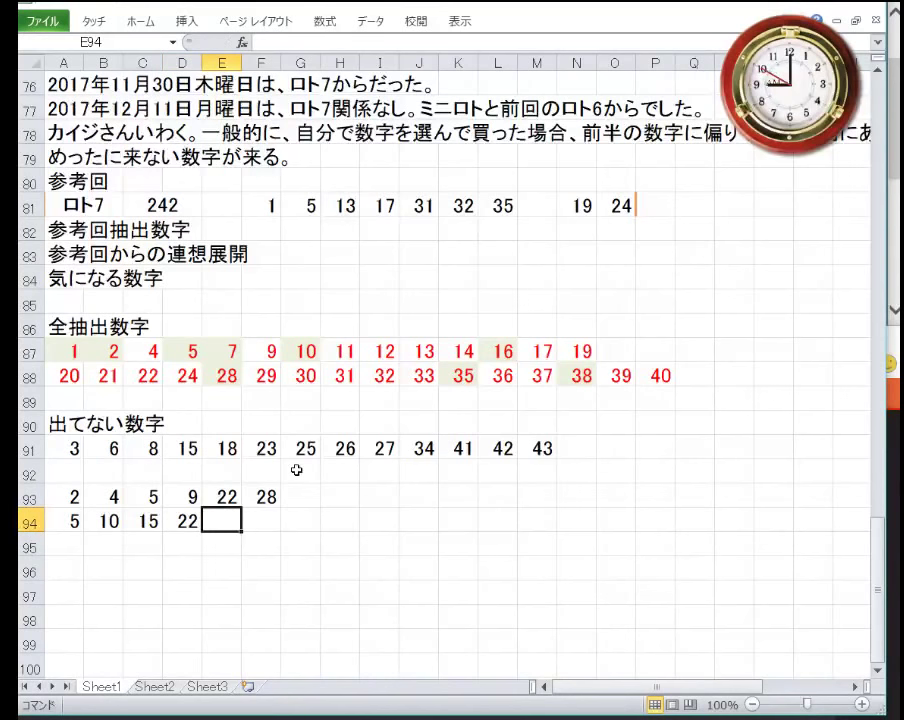
type("24")
key("Tab")
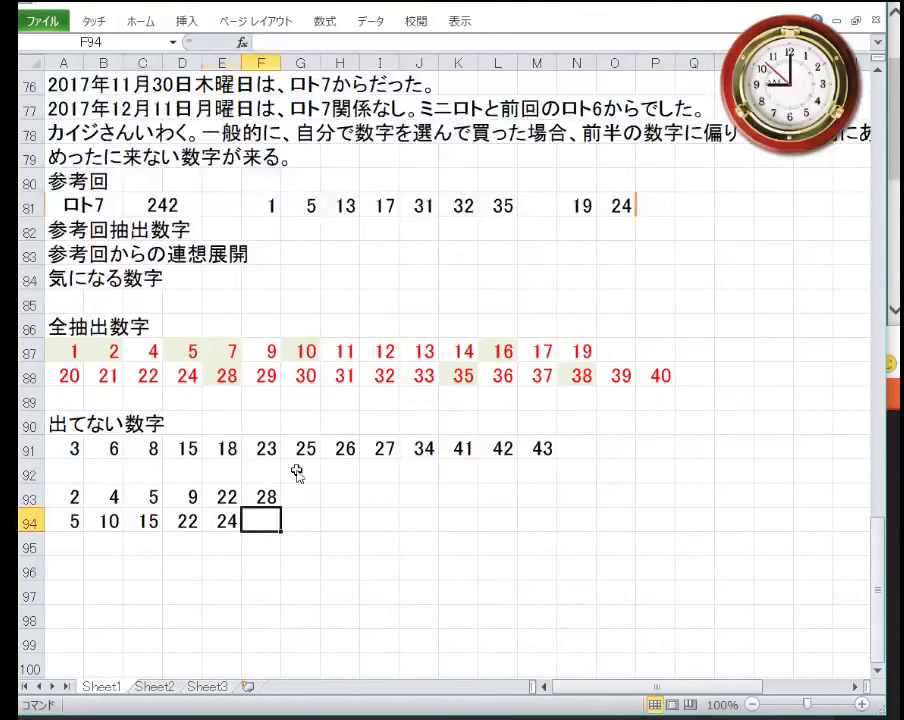
type("3")
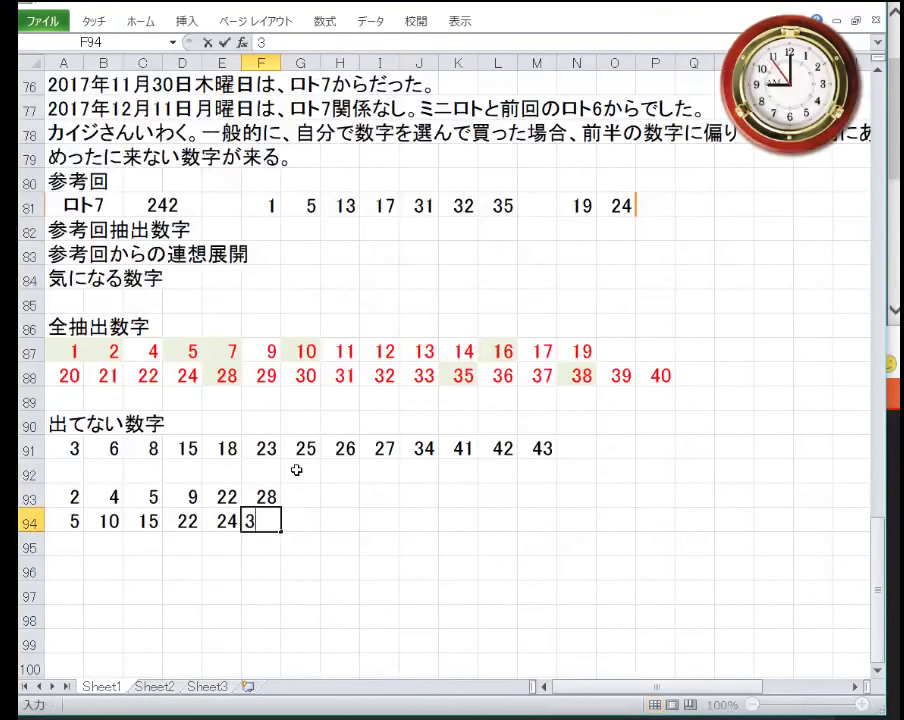
type("0")
key("Return")
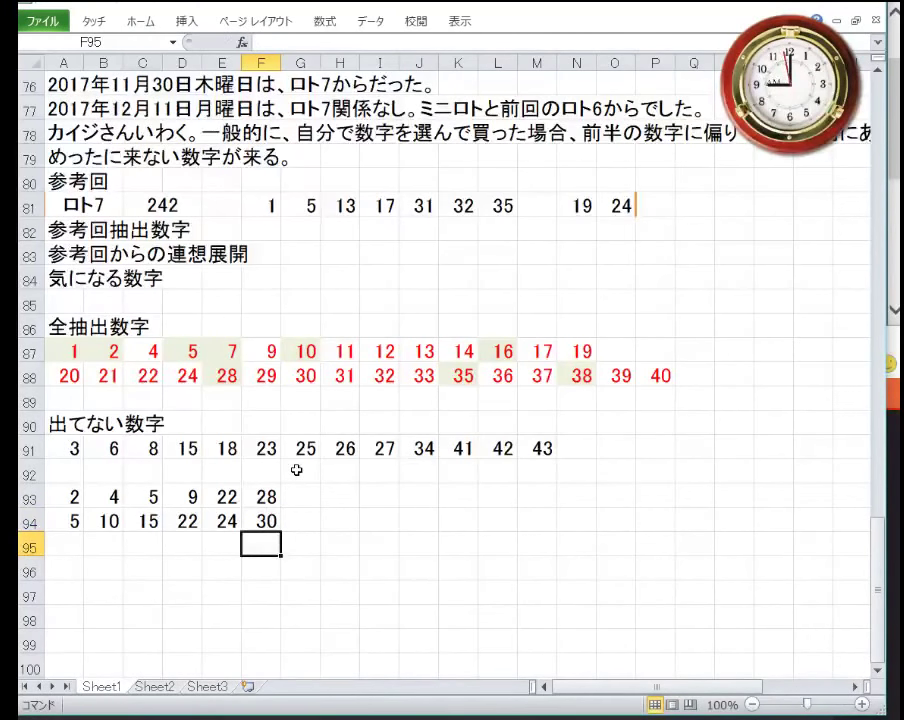
Mark the combination in row 94 by entering a ○ in G94.
key("Left")
key("Left")
key("Left")
key("Left")
key("Left")
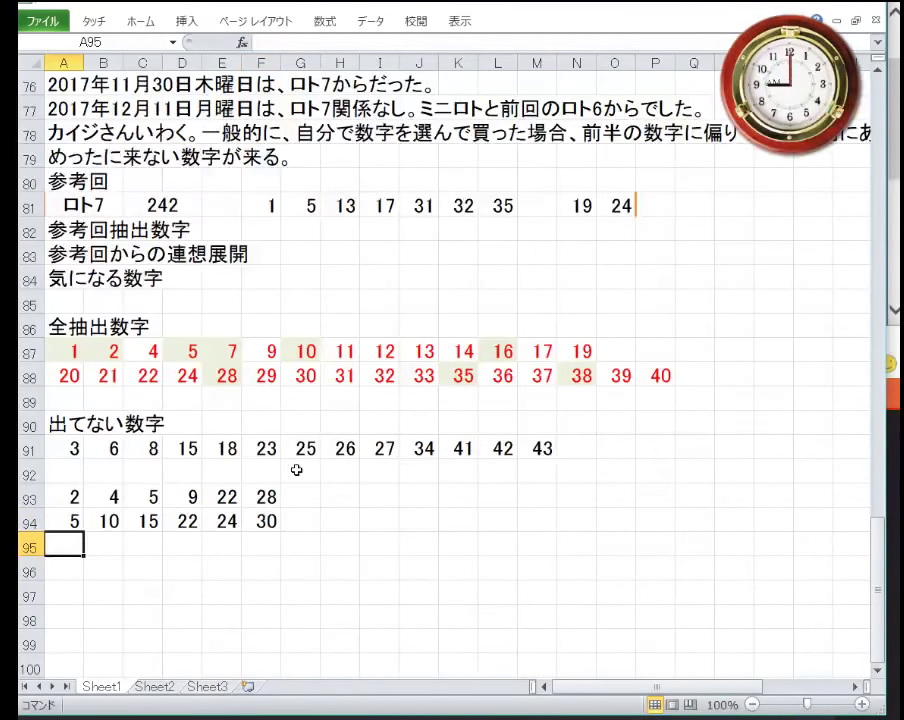
key("Up")
key("Right")
key("Right")
key("Right")
key("Right")
key("Right")
key("Right")
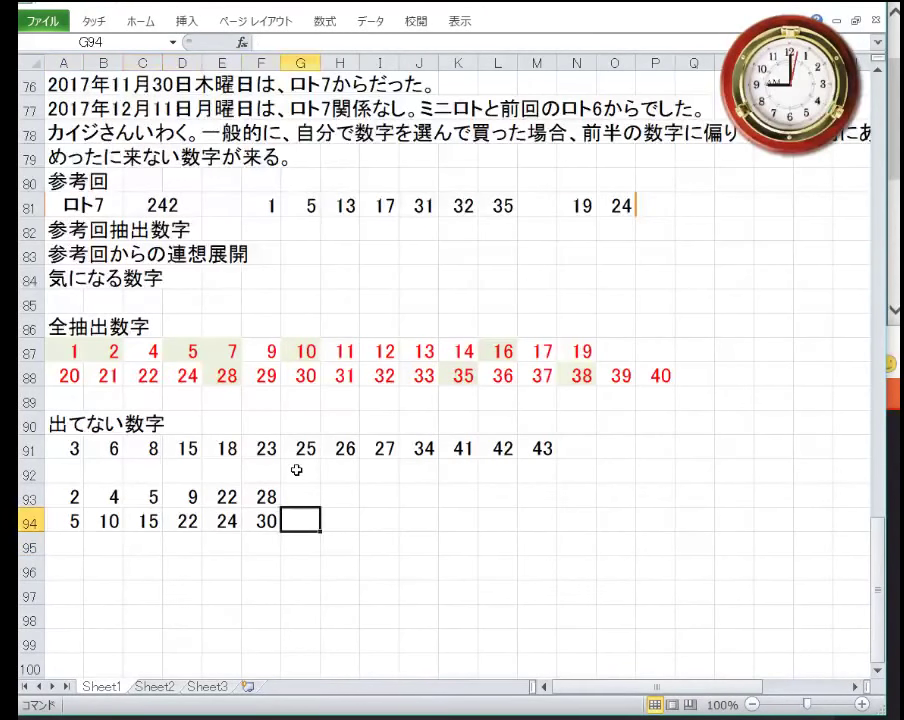
type("maru")
key("space")
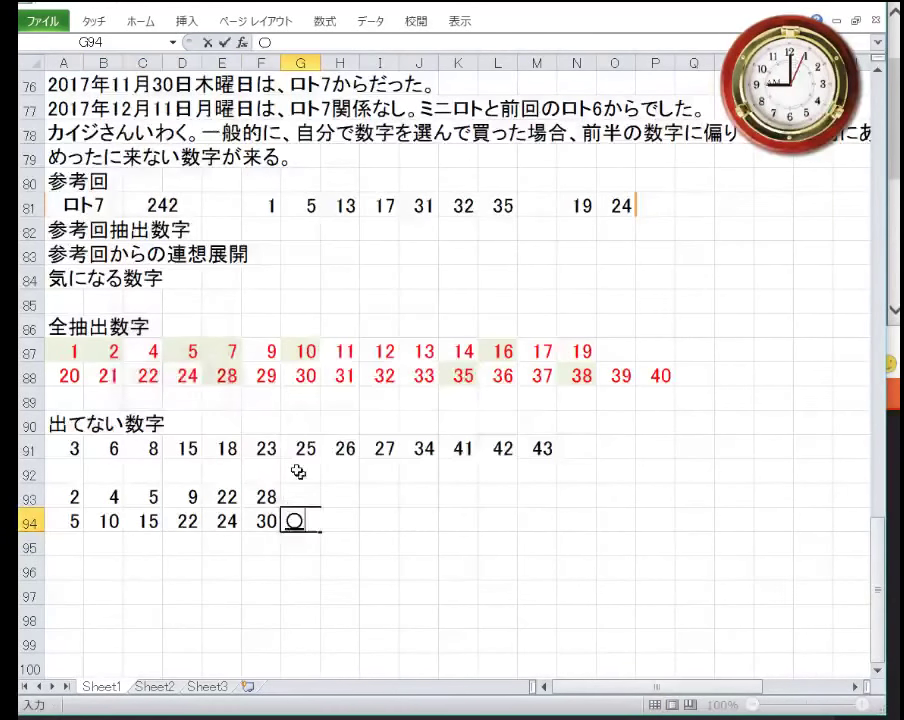
key("Return")
key("Return")
Start a third number combination in row 95 with 1, 13 and 18 in A95 to C95.
key("Zenkaku_Hankaku")
key("Left")
key("Left")
key("Left")
key("Left")
key("Left")
key("Left")
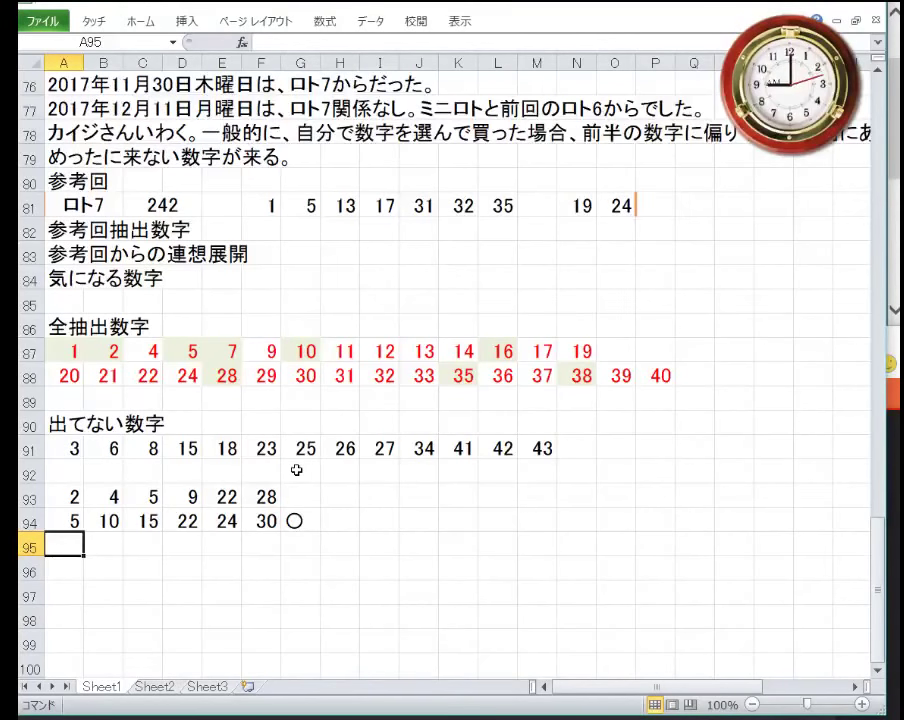
type("1")
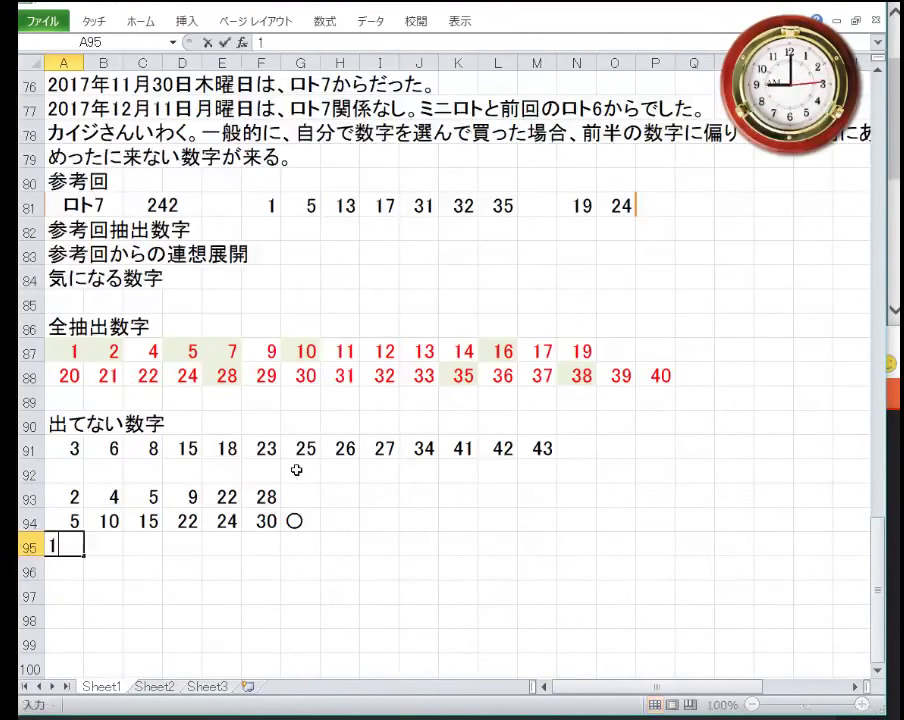
key("Tab")
type("13")
key("Tab")
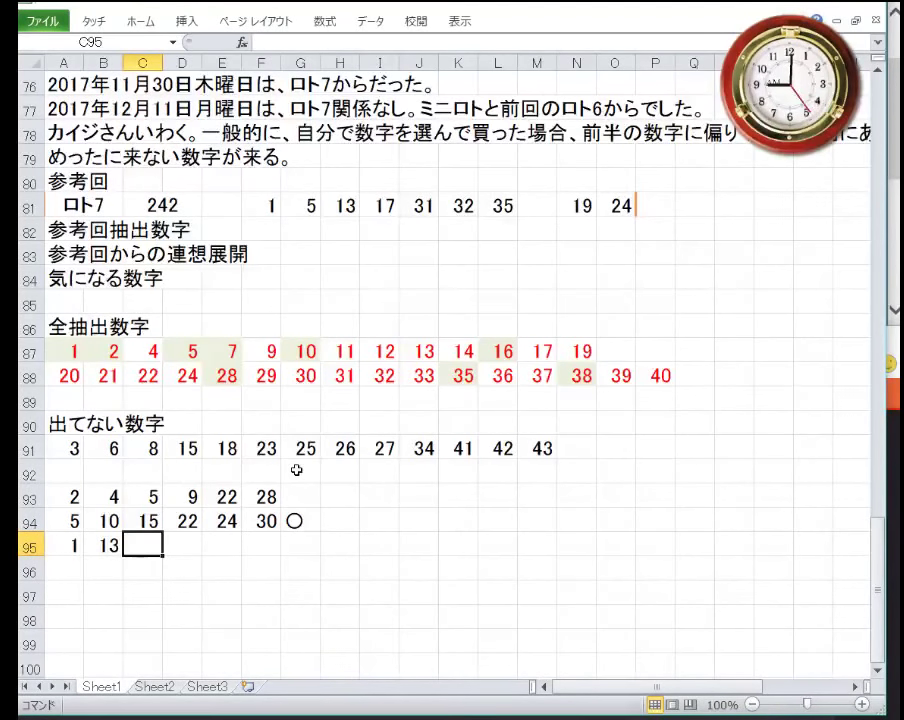
type("18")
key("Tab")
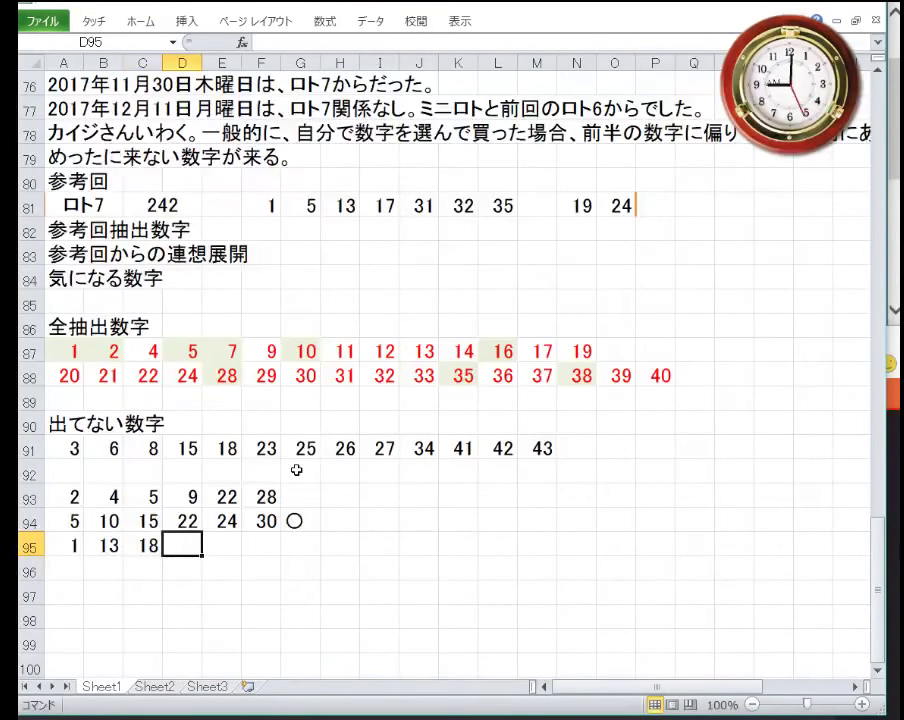
Complete the combination in row 95 with 26, 35 and 38 in D95 to F95.
type("2")
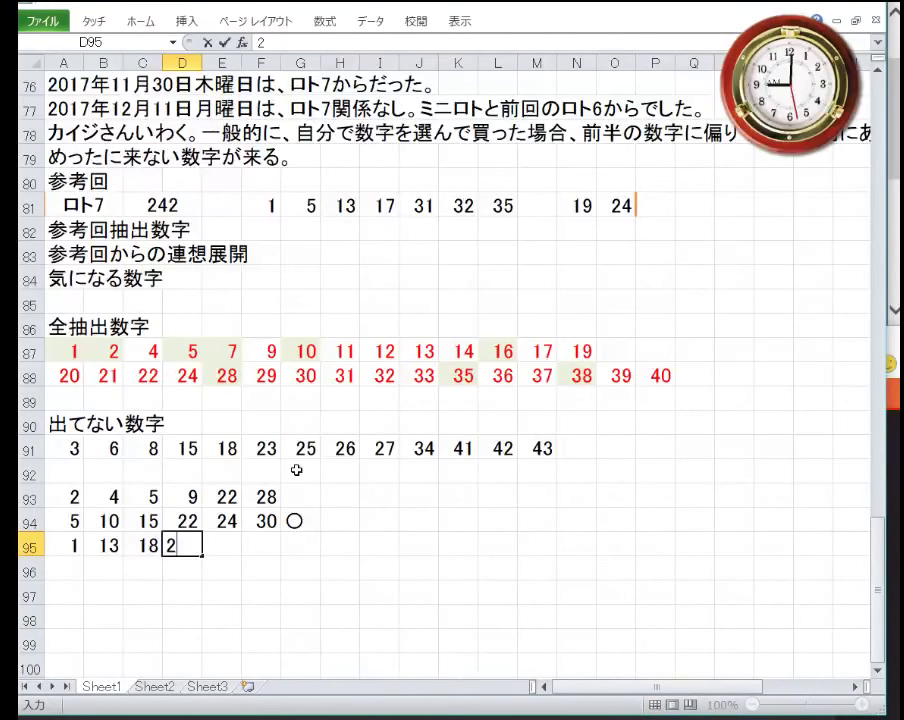
type("6")
key("Tab")
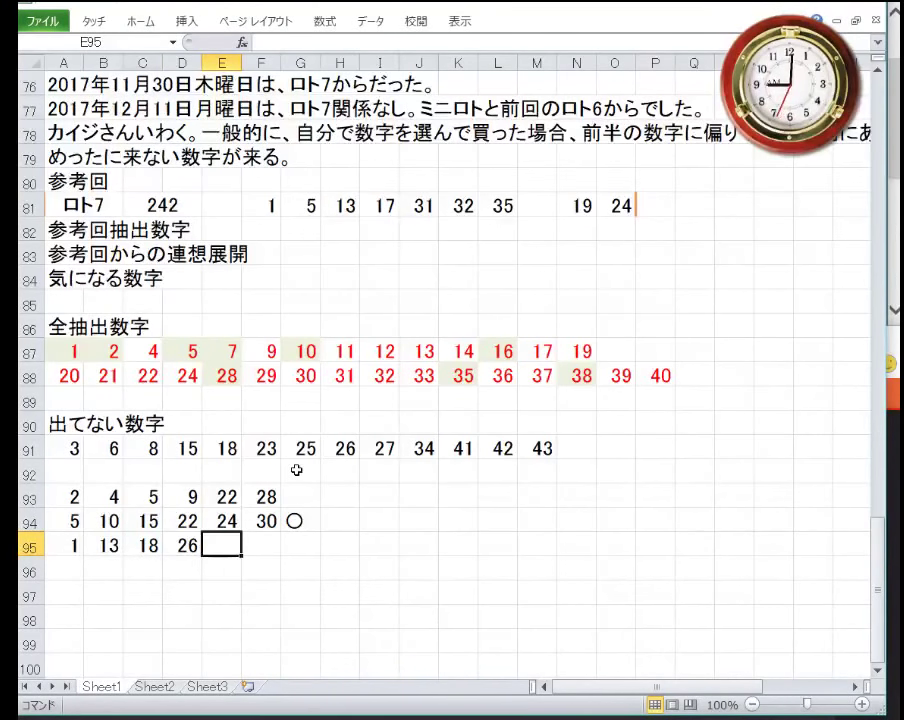
type("35")
key("Right")
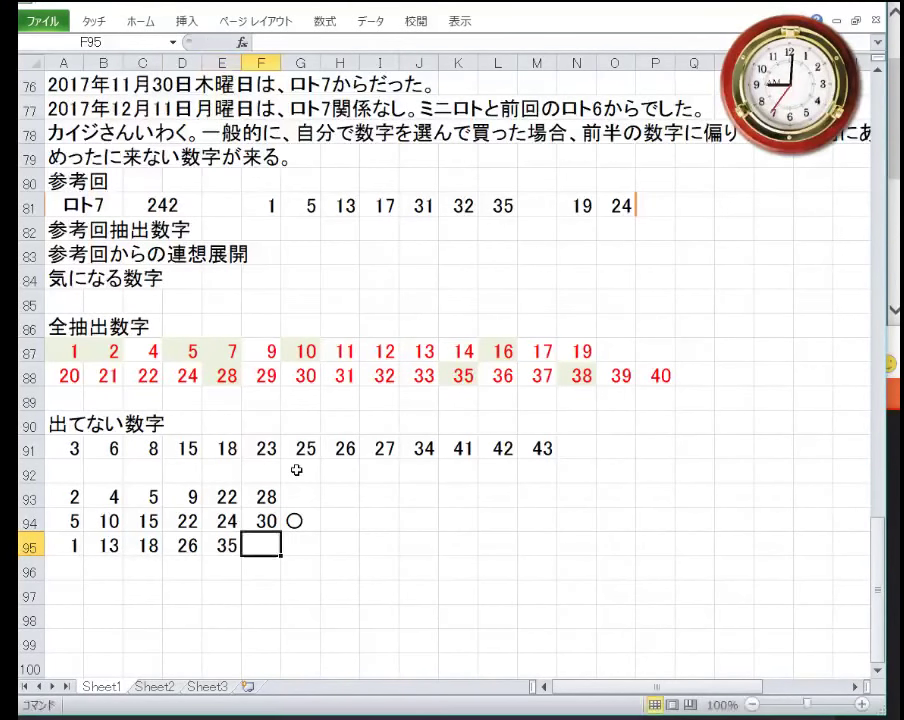
type("38")
key("Return")
Enter 41 in E96 and 43 in F96 as the last two numbers of a combination in row 96.
key("Left")
key("Left")
key("Left")
key("Left")
key("Left")
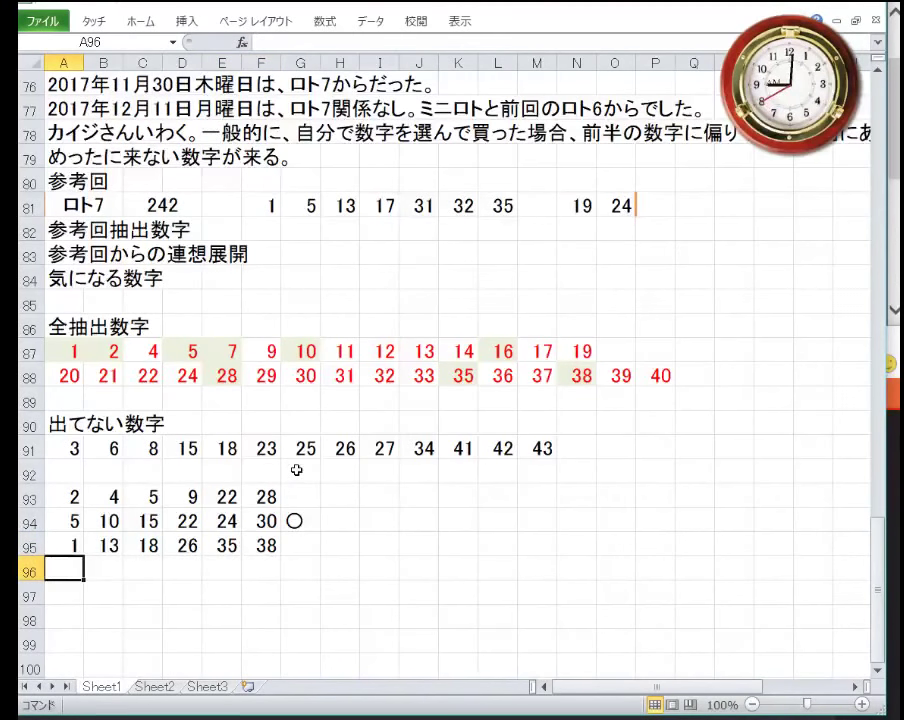
key("Right")
key("Right")
key("Right")
key("Right")
key("Left")
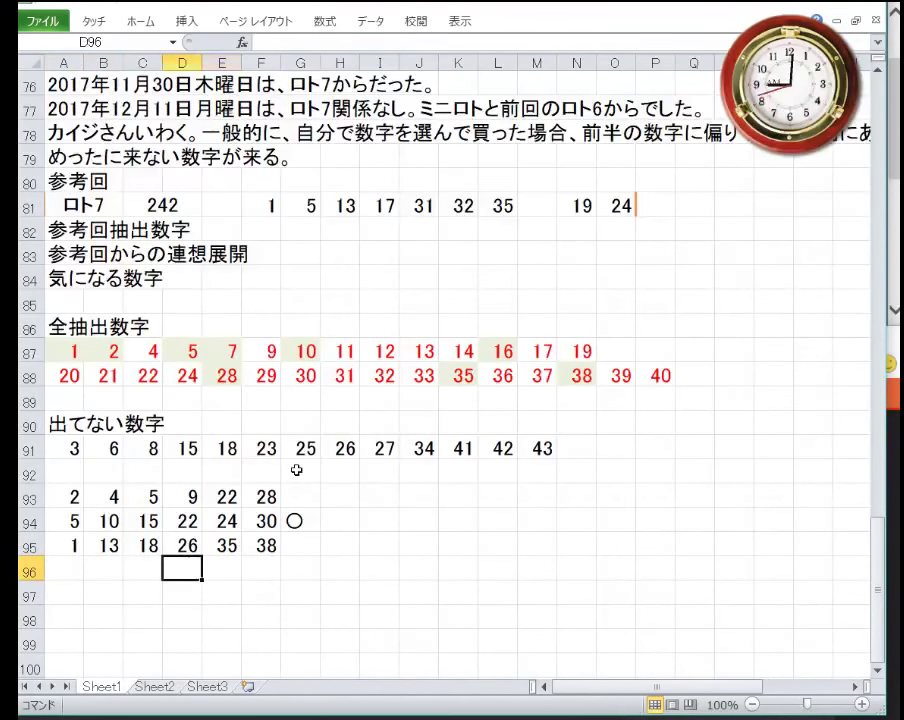
type("4")
key("BackSpace")
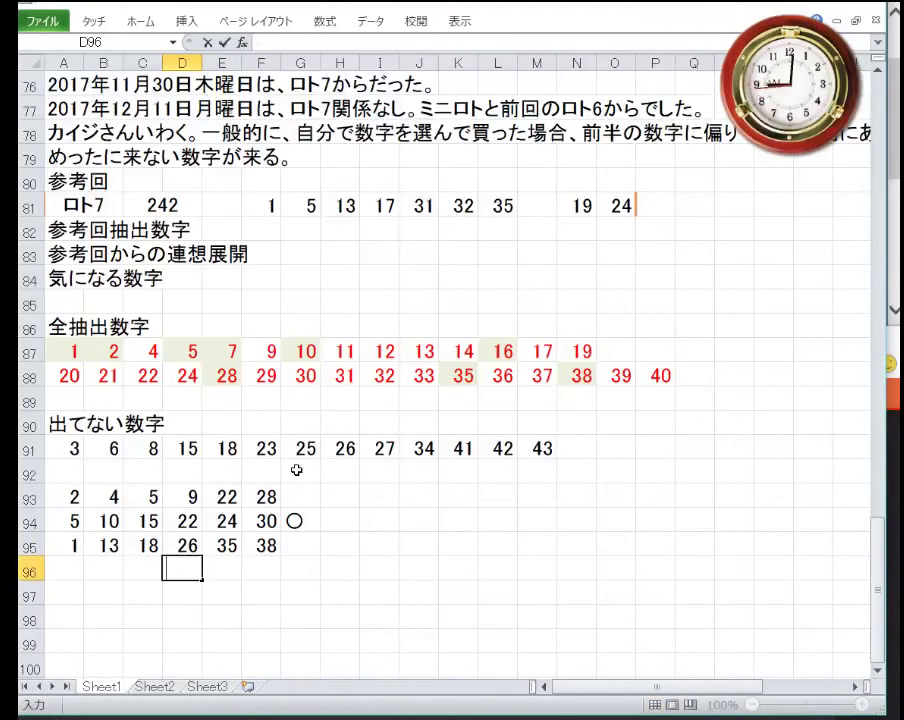
key("Right")
type("41")
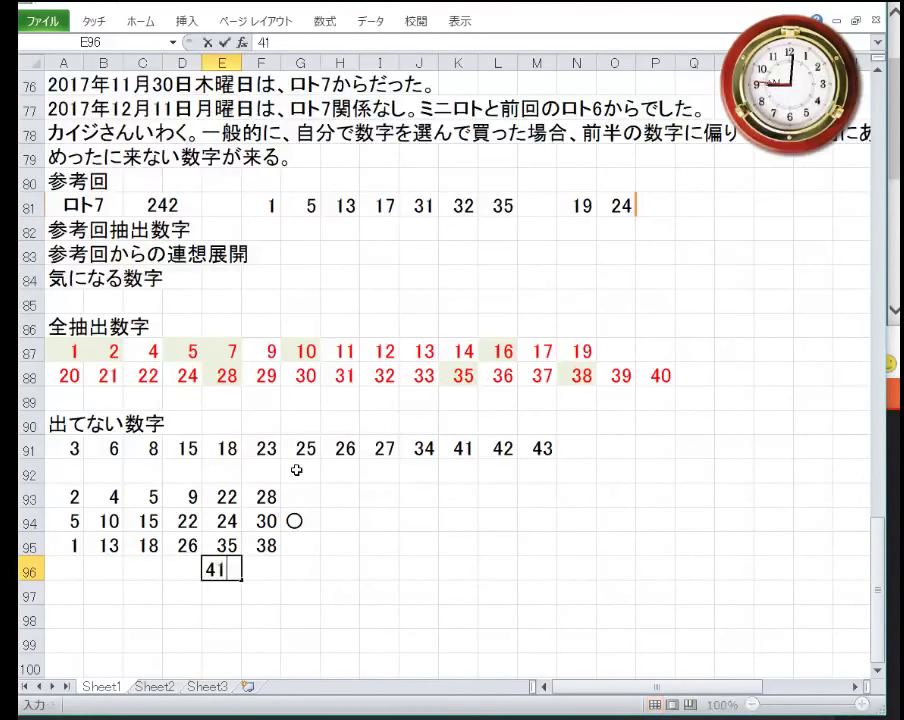
key("Right")
type("43")
key("Return")
Fill in the first four numbers of row 96 with 3, 13, 25 and 26 in A96 to D96.
key("Up")
key("Left")
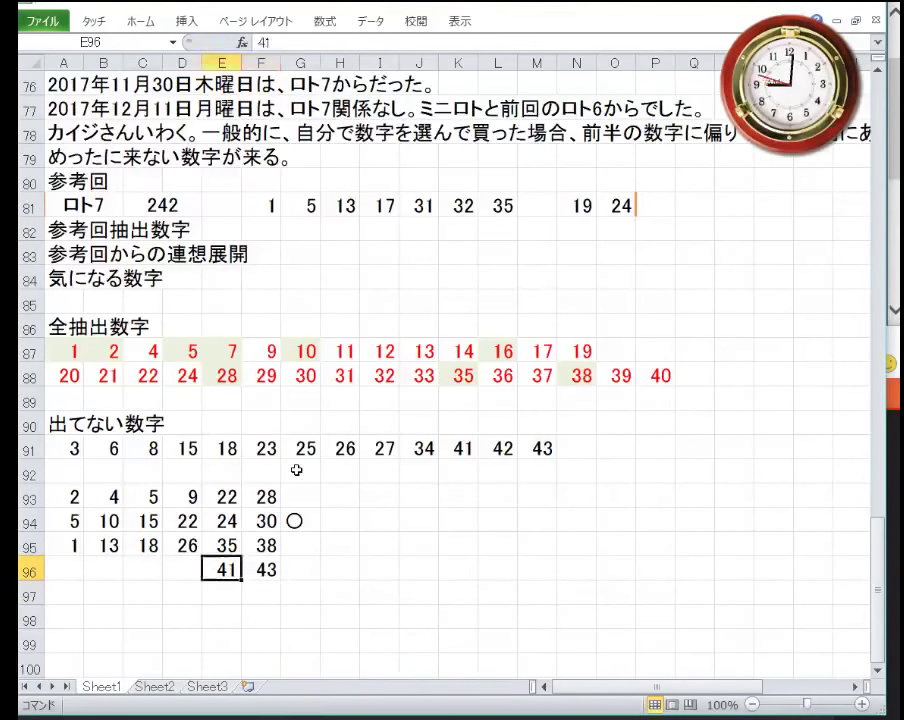
key("Left")
key("Left")
key("Left")
key("Left")
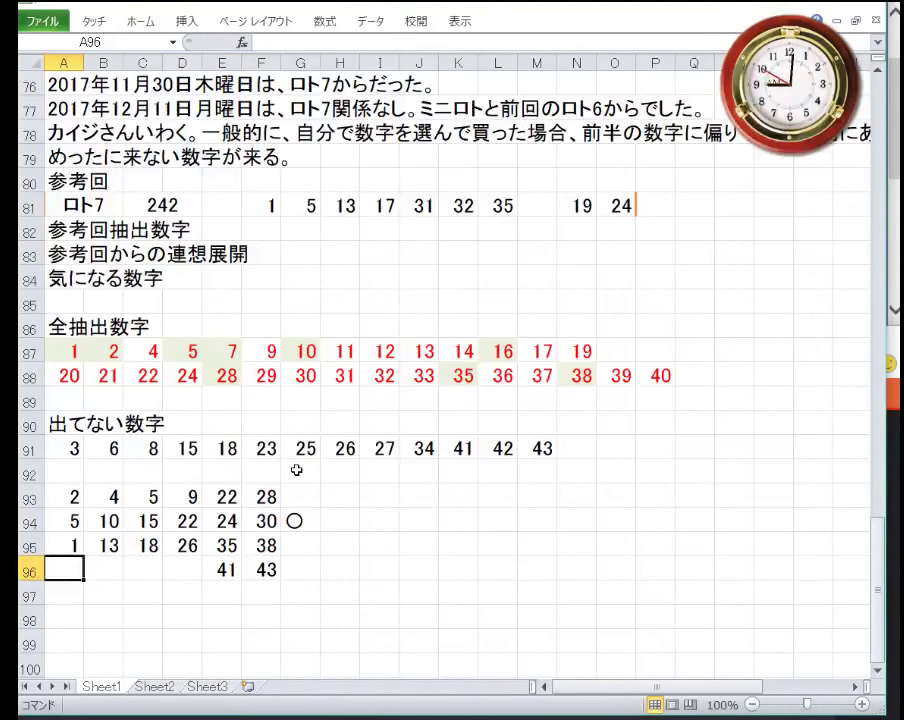
type("3")
key("Right")
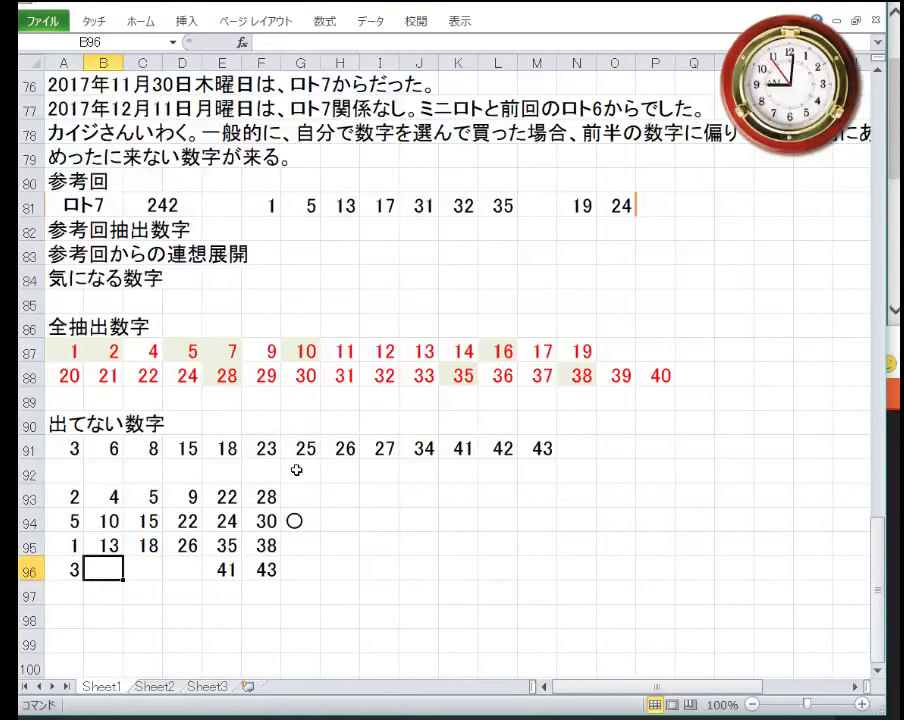
type("13")
key("Right")
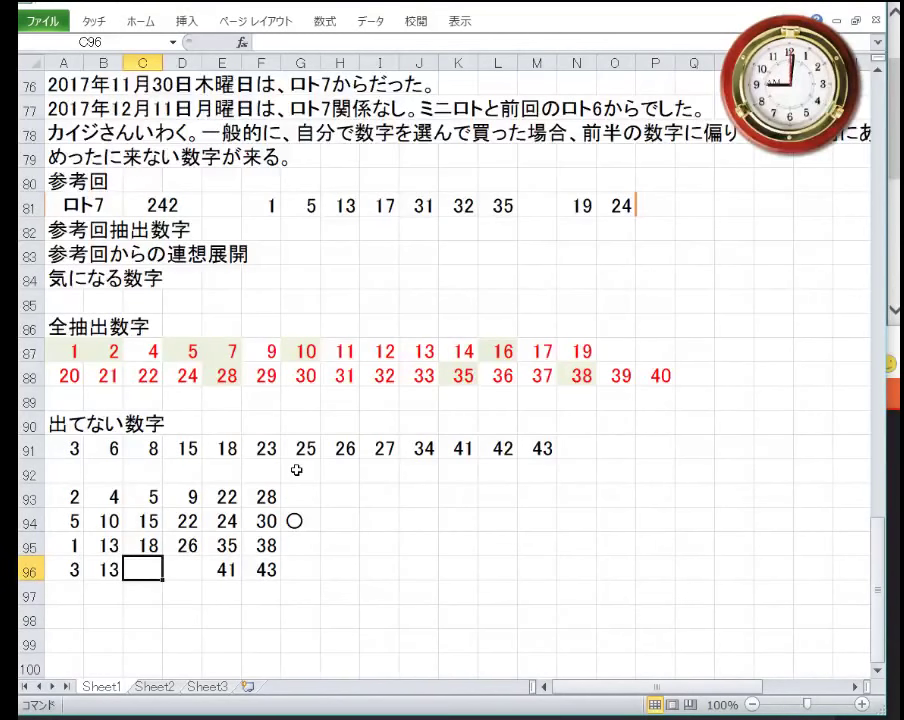
type("25")
key("Tab")
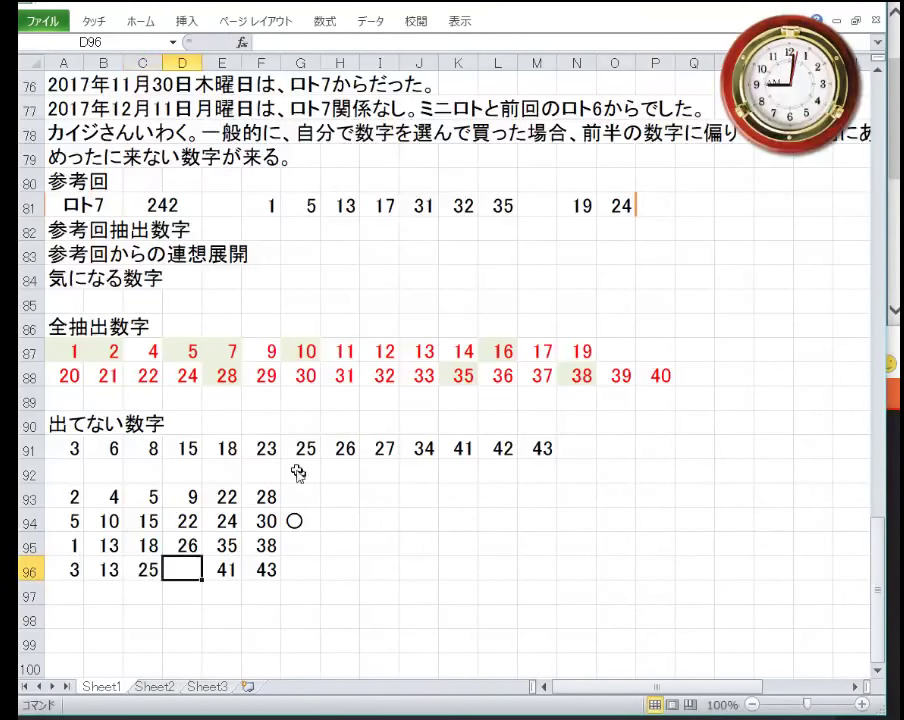
type("26")
key("Return")
key("Left")
key("Left")
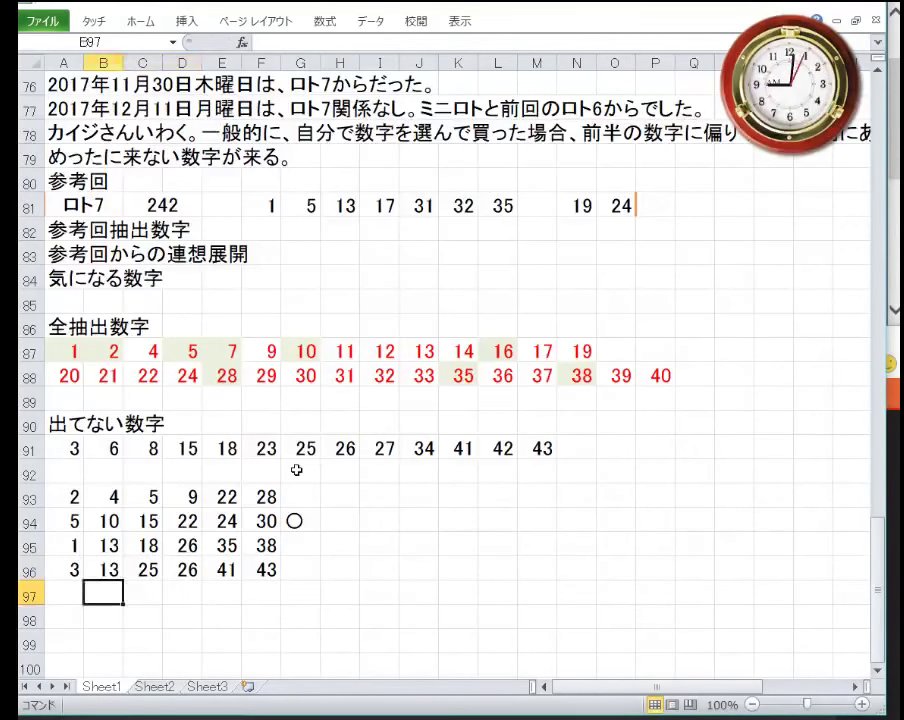
key("Left")
key("Down")
key("Down")
key("Down")
key("Down")
key("Down")
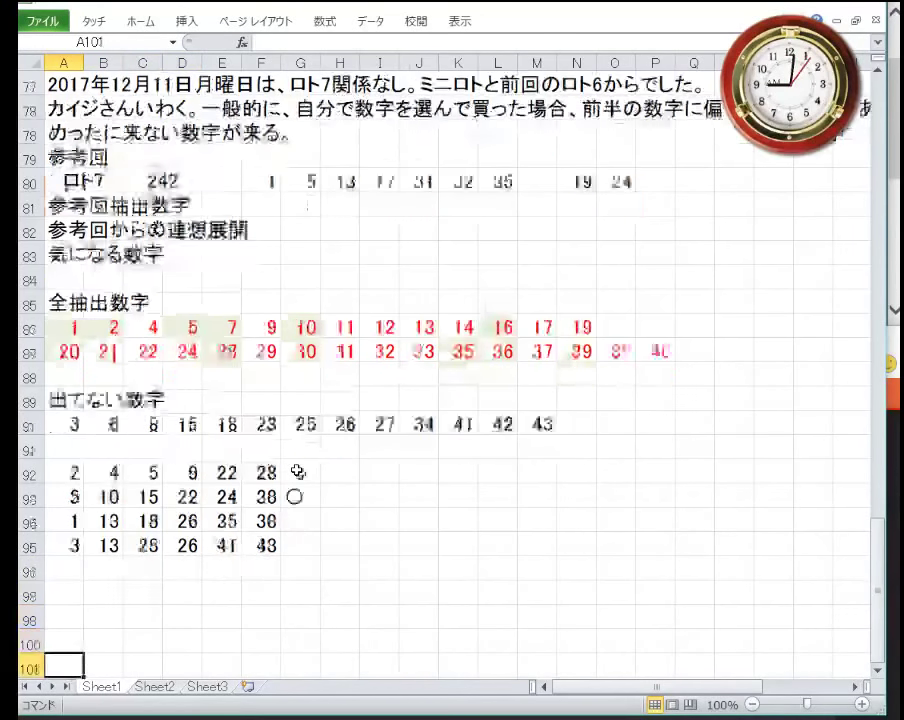
key("Up")
key("Up")
key("Up")
key("Up")
key("Up")
key("Up")
key("Up")
key("Up")
key("Up")
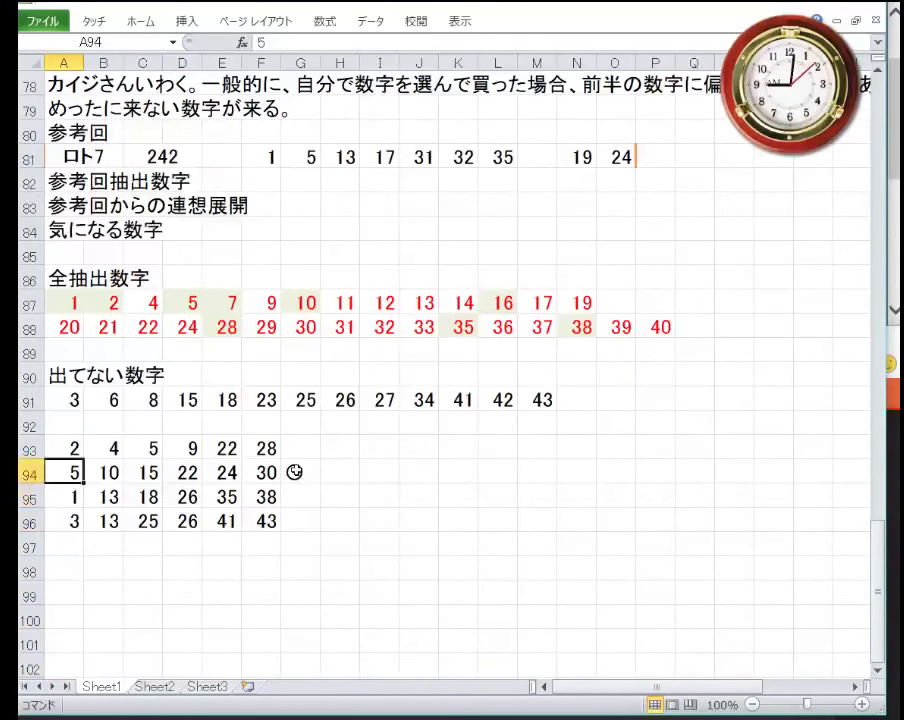
key("Down")
key("Down")
key("Down")
key("Down")
key("Down")
key("Down")
key("Down")
key("Down")
key("Up")
key("Up")
key("Up")
key("Up")
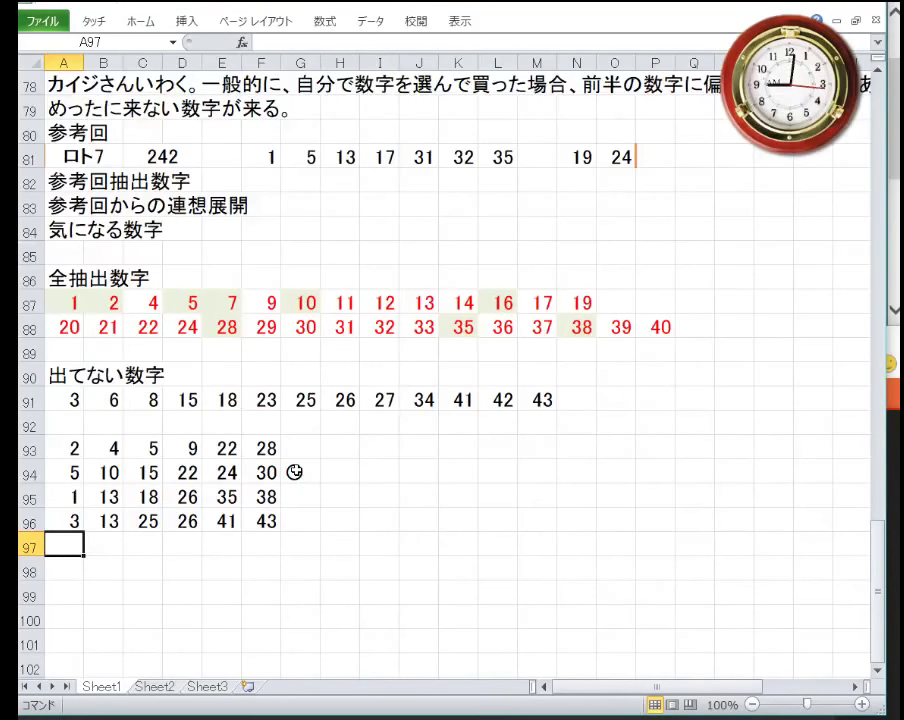
Start another number combination in row 97 with 4, 5 and 9 in A97 to C97.
type("4")
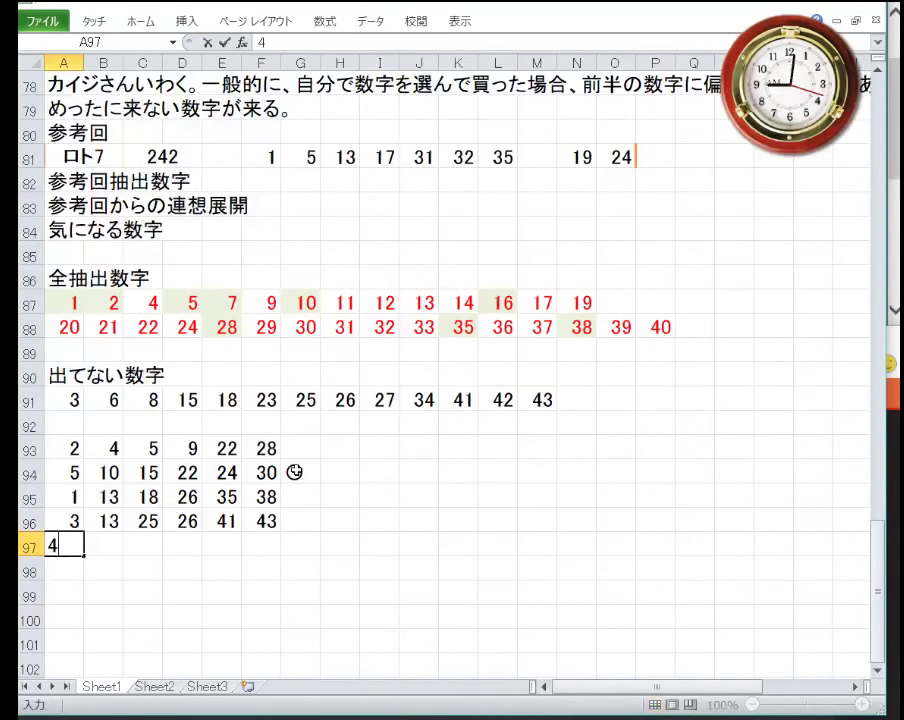
key("BackSpace")
type("4")
key("Tab")
type("5")
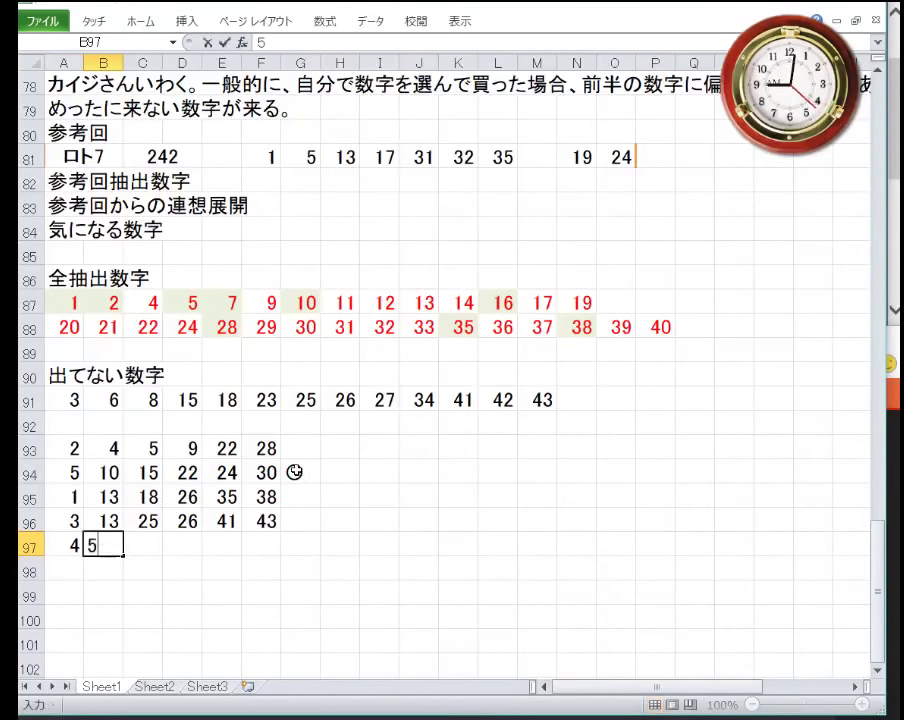
key("Tab")
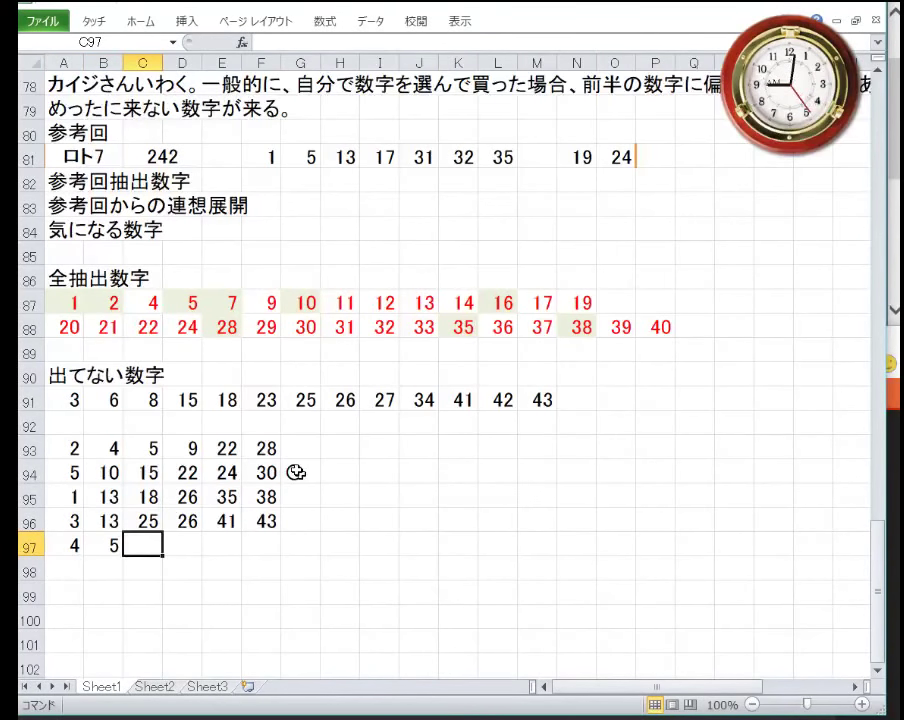
type("9")
key("Tab")
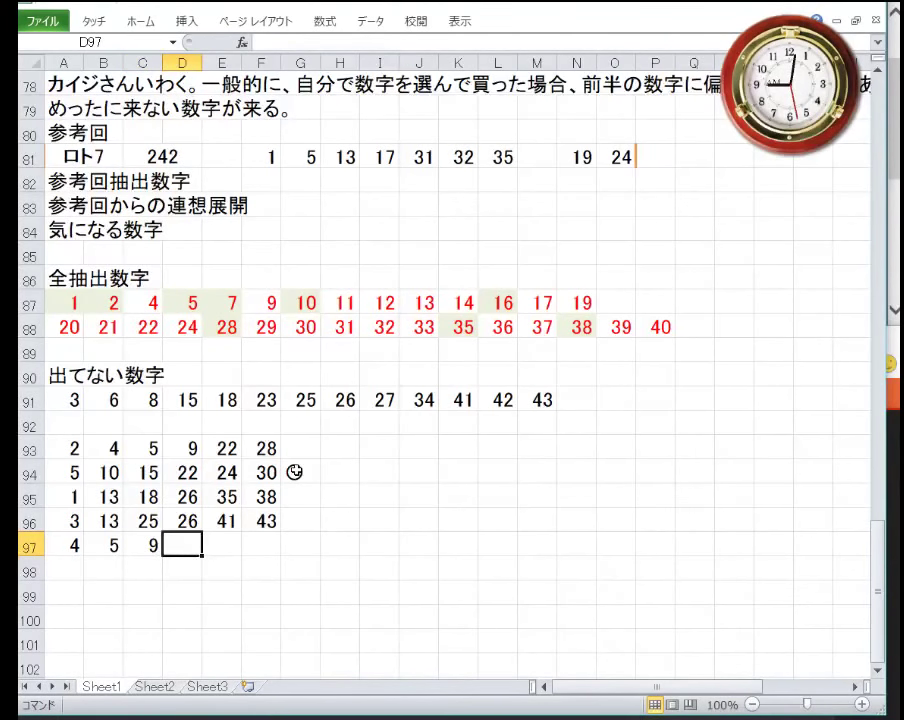
Complete the combination in row 97 with 16, 23 and 42 in D97 to F97.
type("16")
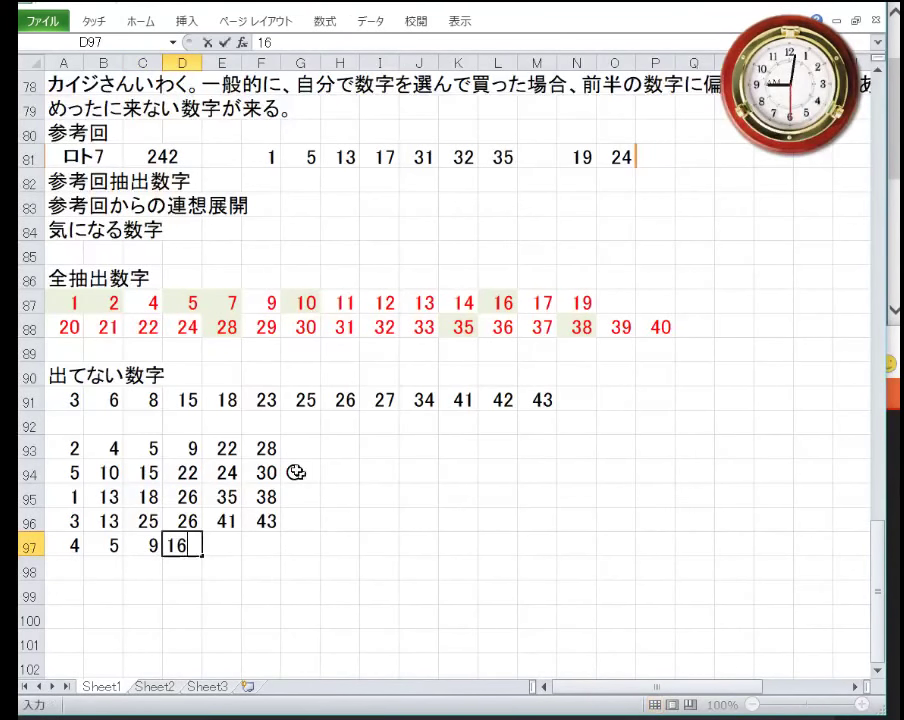
key("Tab")
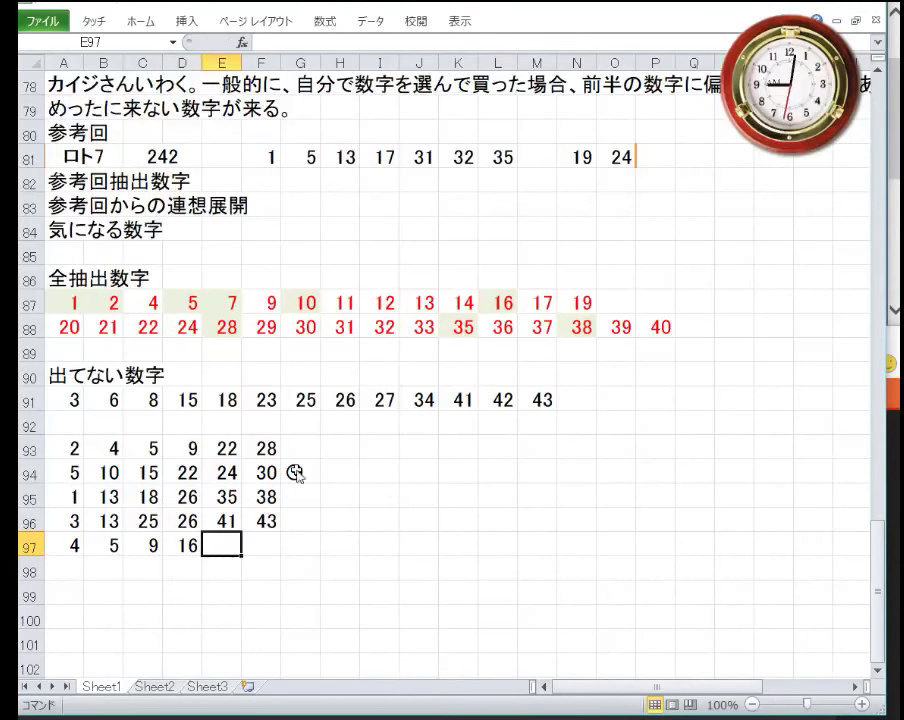
type("23")
key("Tab")
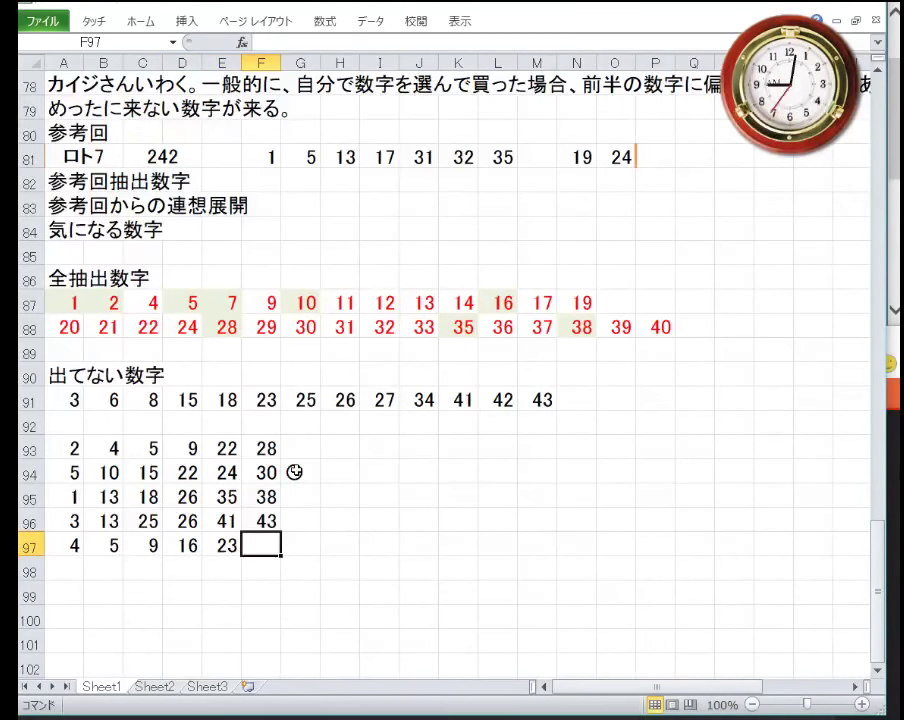
type("42")
key("Return")
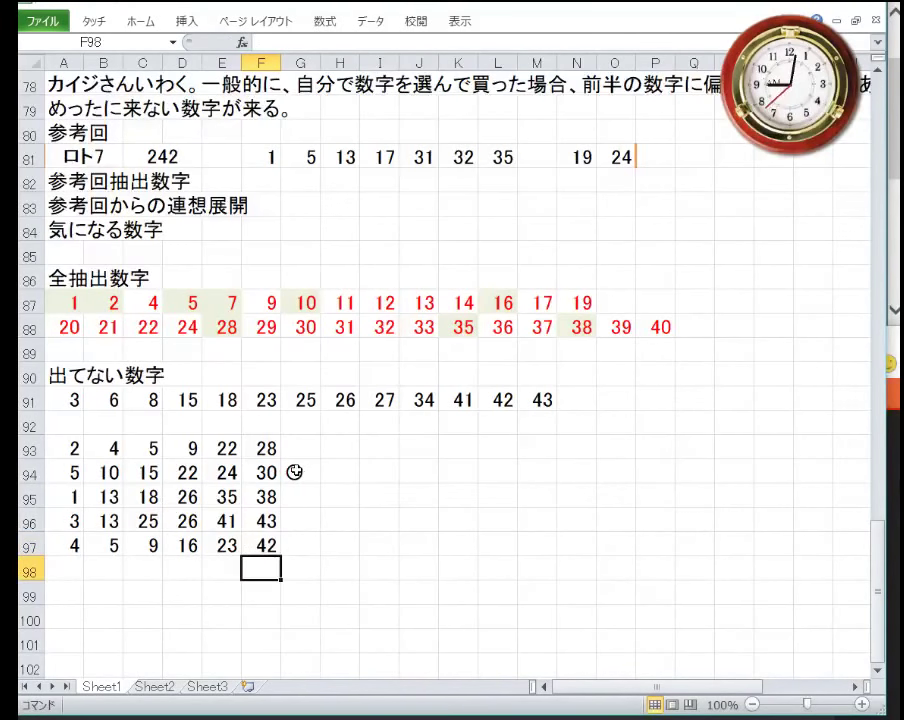
Enter 9, 10 and 18 in A98 to C98 as the first three numbers of a combination in row 98.
key("Left")
key("Left")
key("Left")
key("Left")
key("Left")
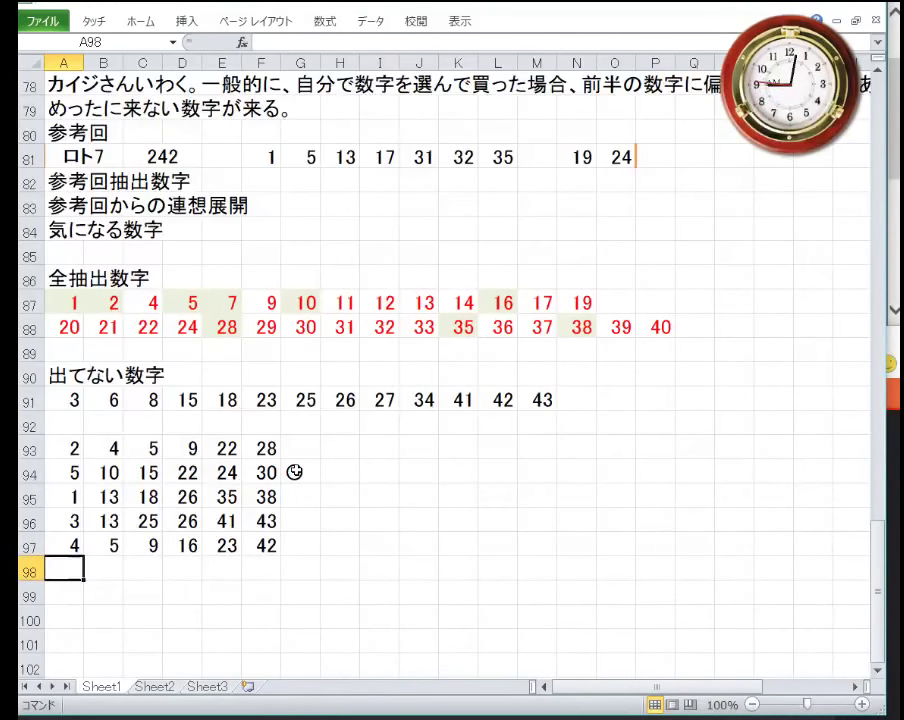
type("9")
key("Tab")
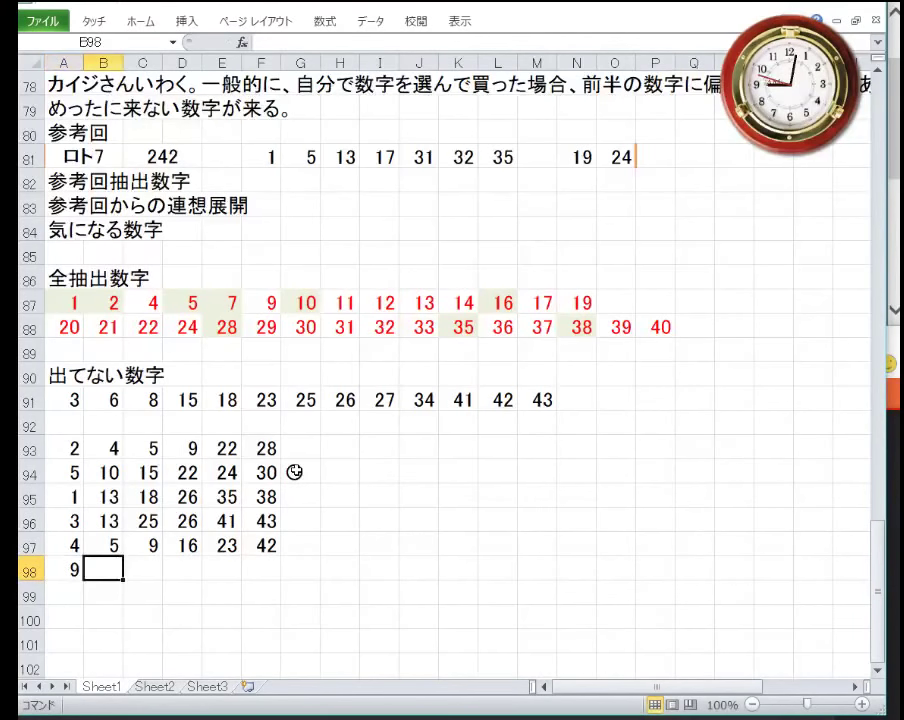
type("10")
key("Tab")
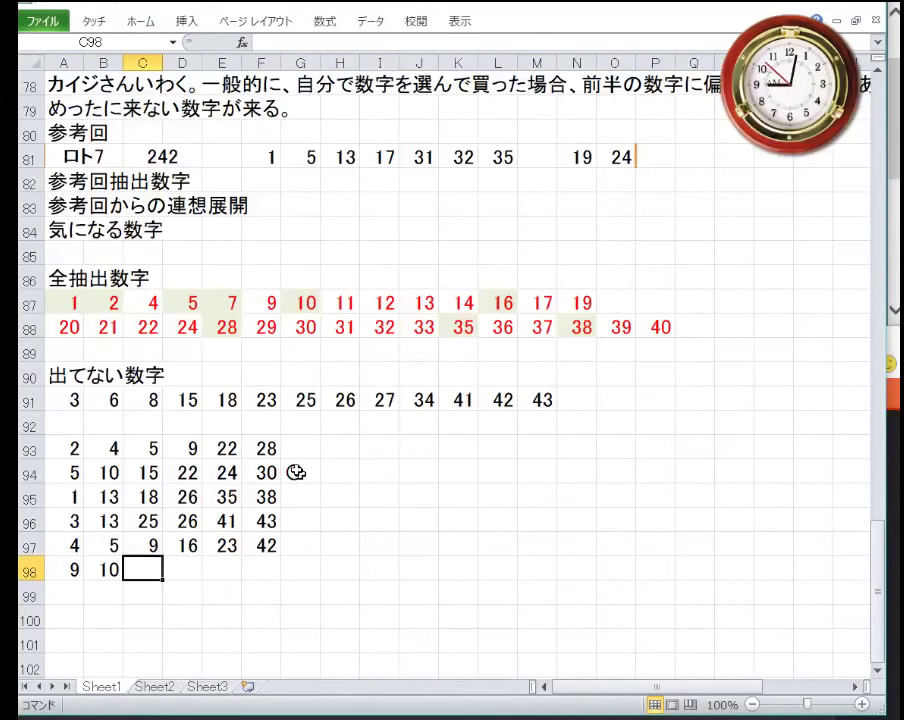
type("18")
key("Tab")
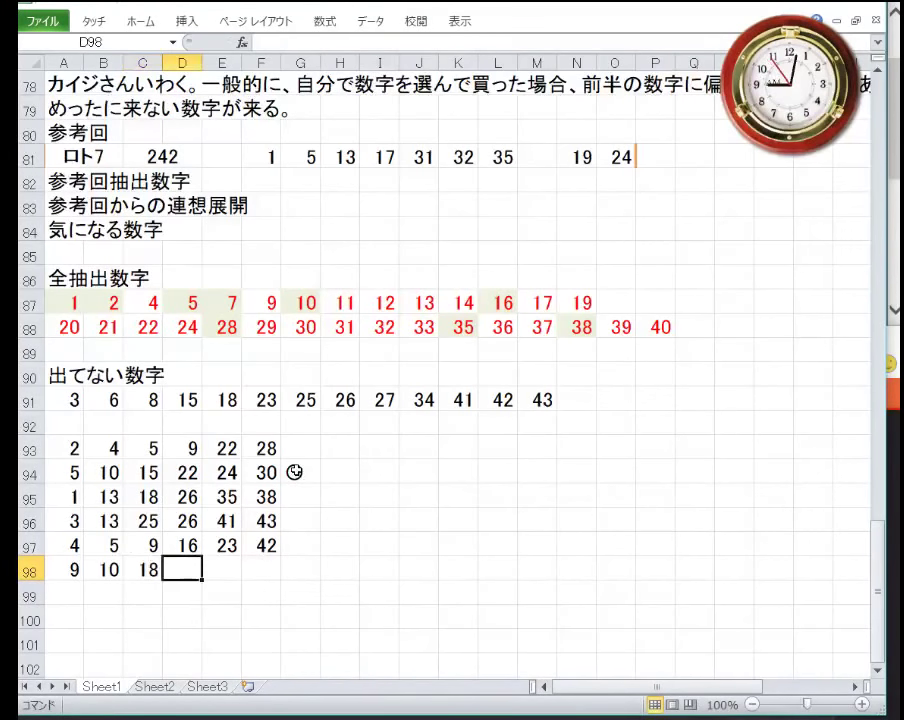
Complete the combination in row 98 with 20, 25 and 30 in D98 to F98.
type("20")
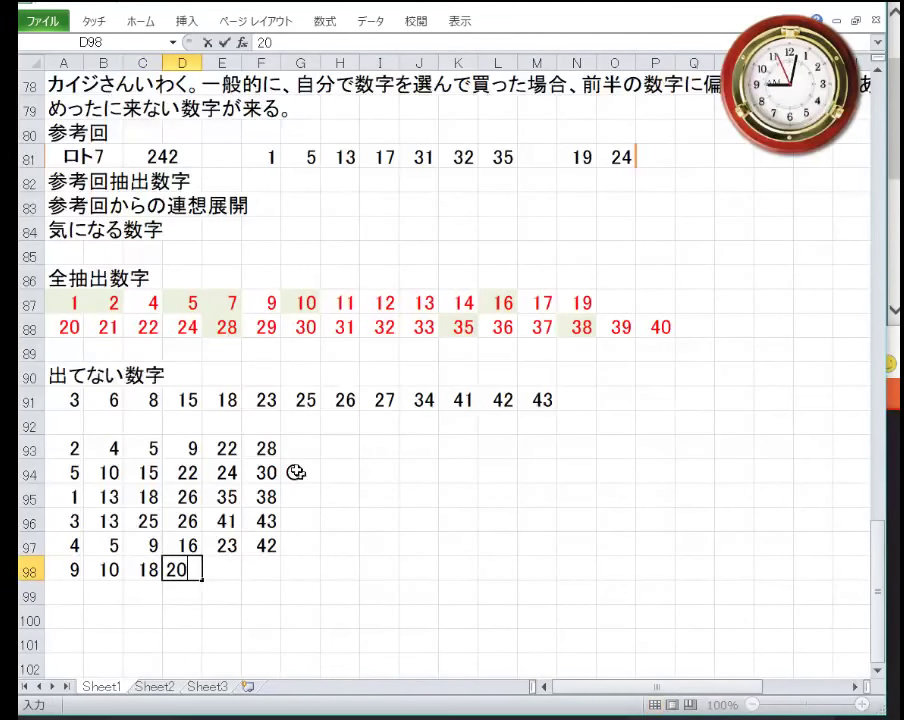
key("Tab")
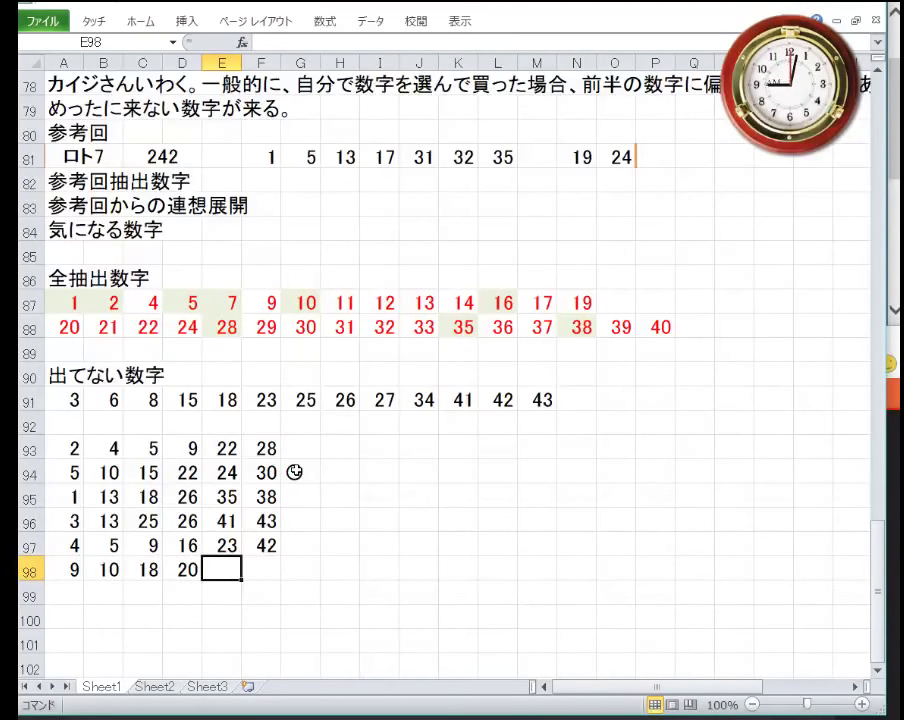
type("2")
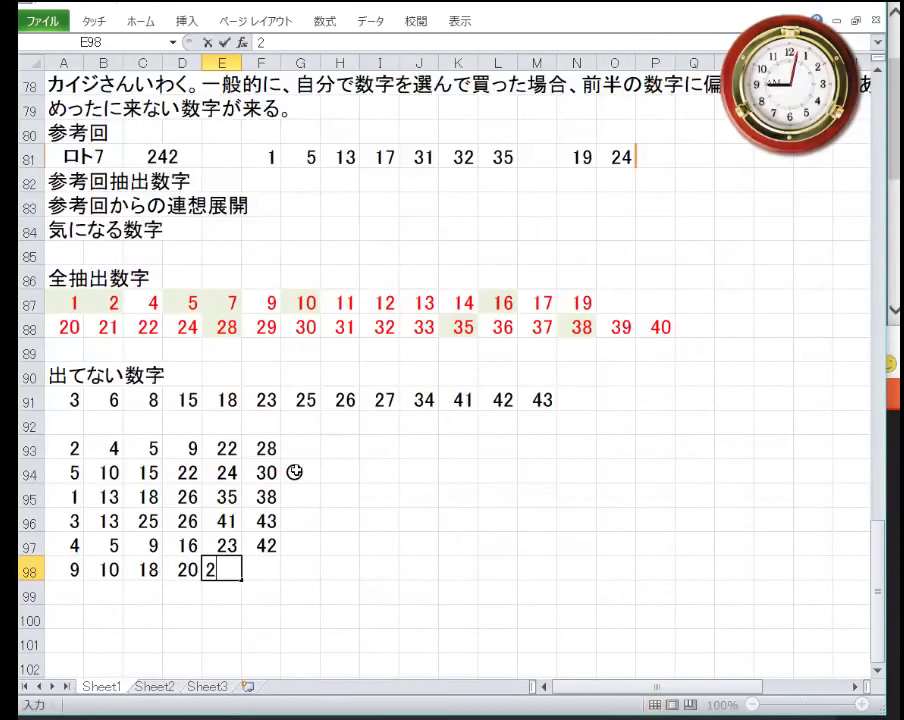
type("5")
key("Tab")
type("30")
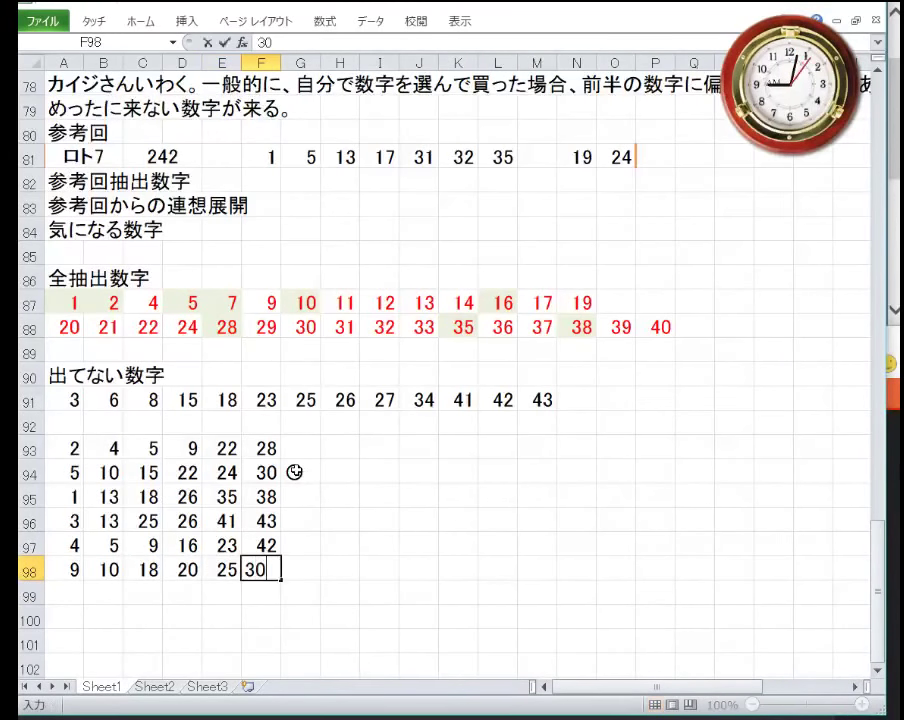
key("Down")
key("Left")
key("Home")
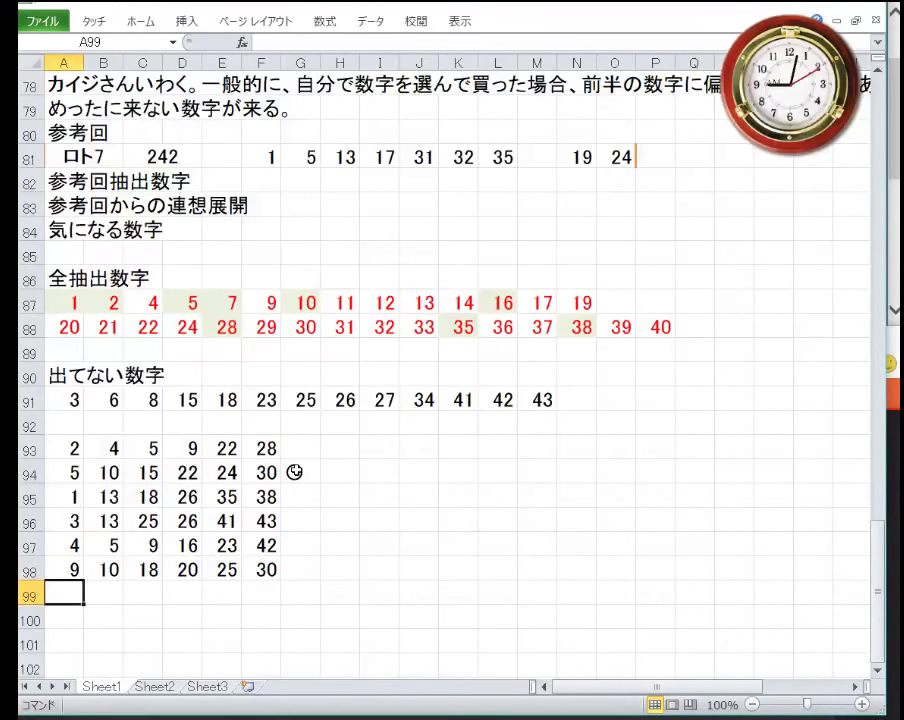
Start a new number combination in row 99 with 3, 4 and 15 in A99 to C99.
key("Down")
key("Down")
key("Down")
key("Down")
key("Down")
key("Down")
key("Up")
key("Up")
key("Up")
key("Up")
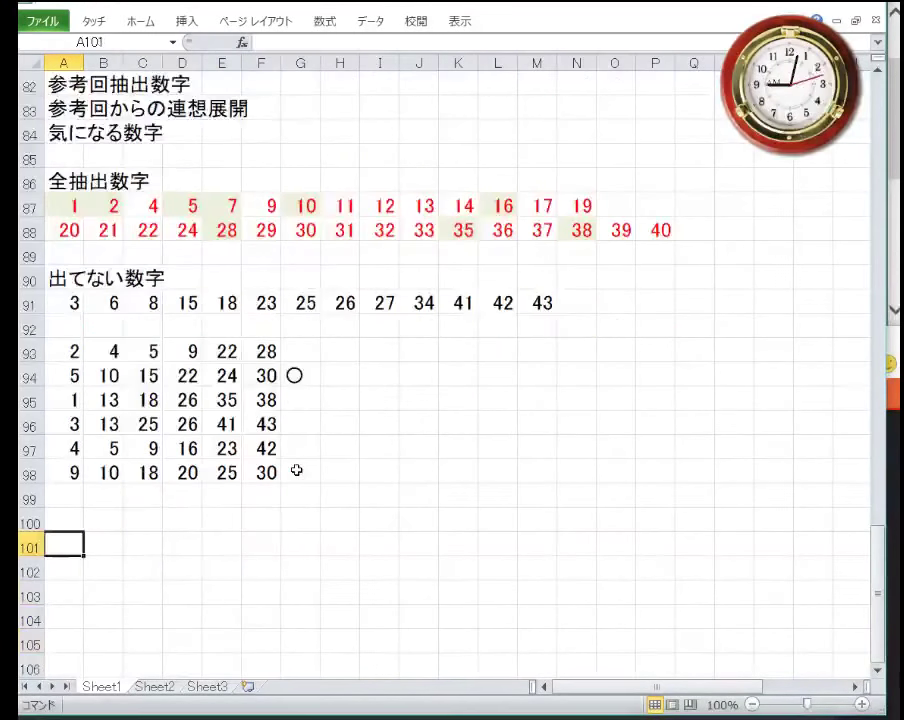
key("Up")
key("Up")
type("3")
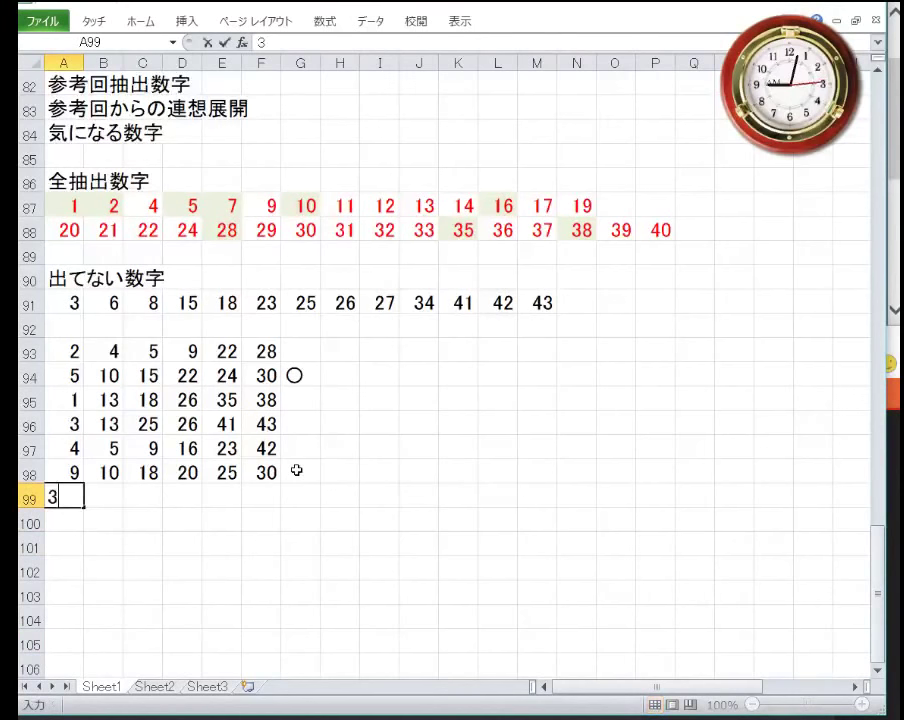
key("Tab")
type("4")
key("Tab")
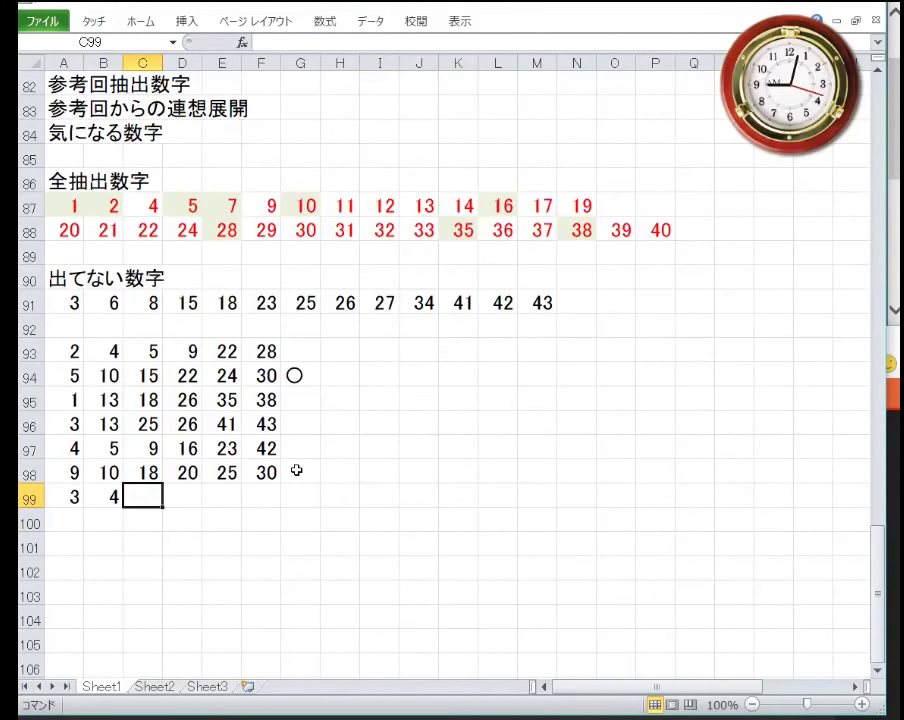
type("15")
key("Tab")
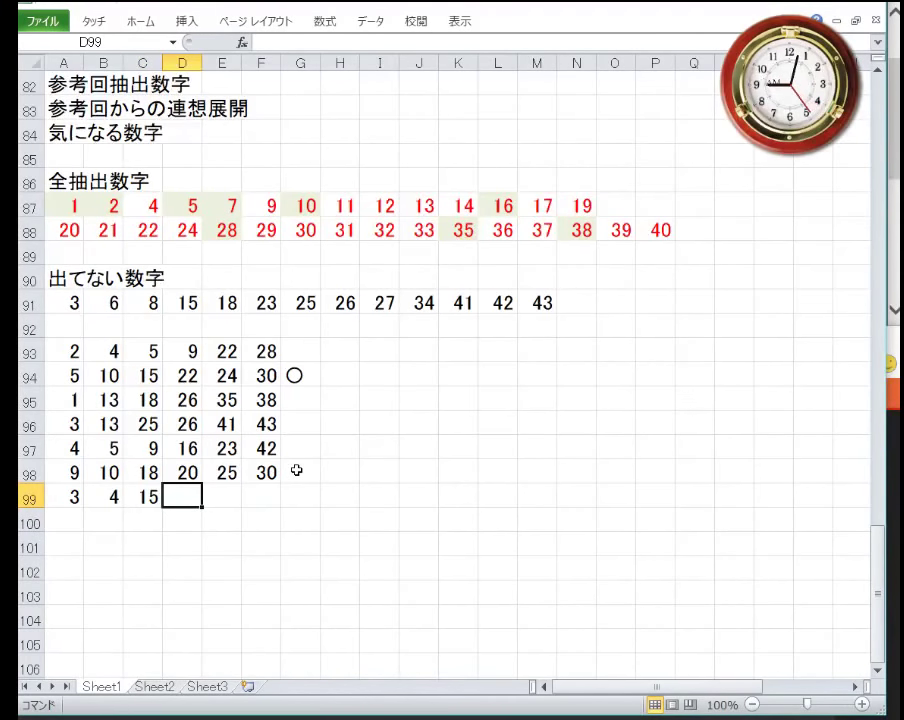
Complete the combination in row 99 with 24, 31 and 38 in D99 to F99.
type("24")
key("Tab")
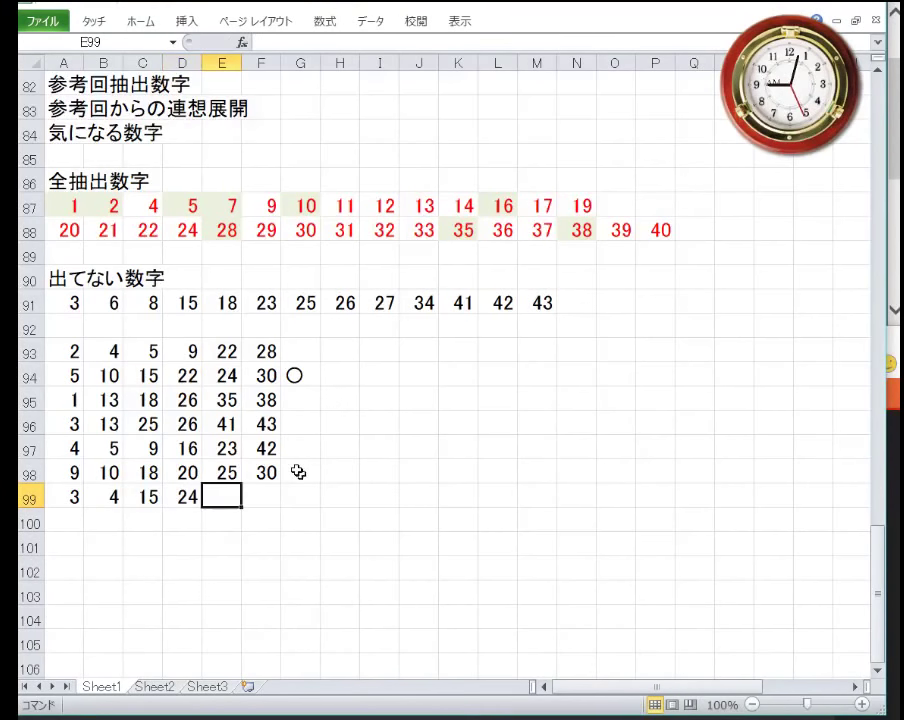
type("3")
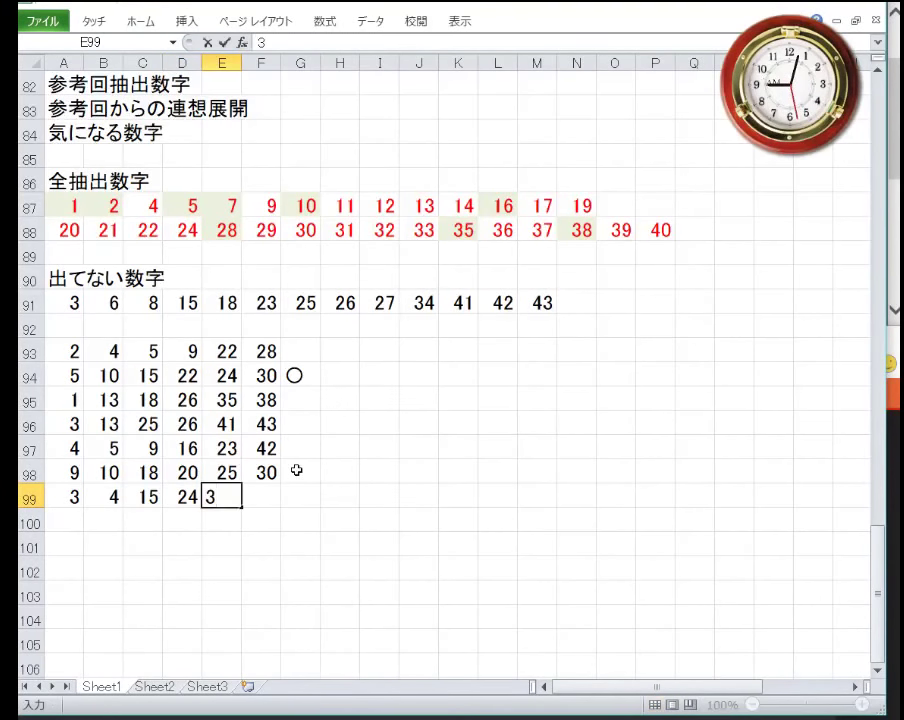
type("1")
key("Tab")
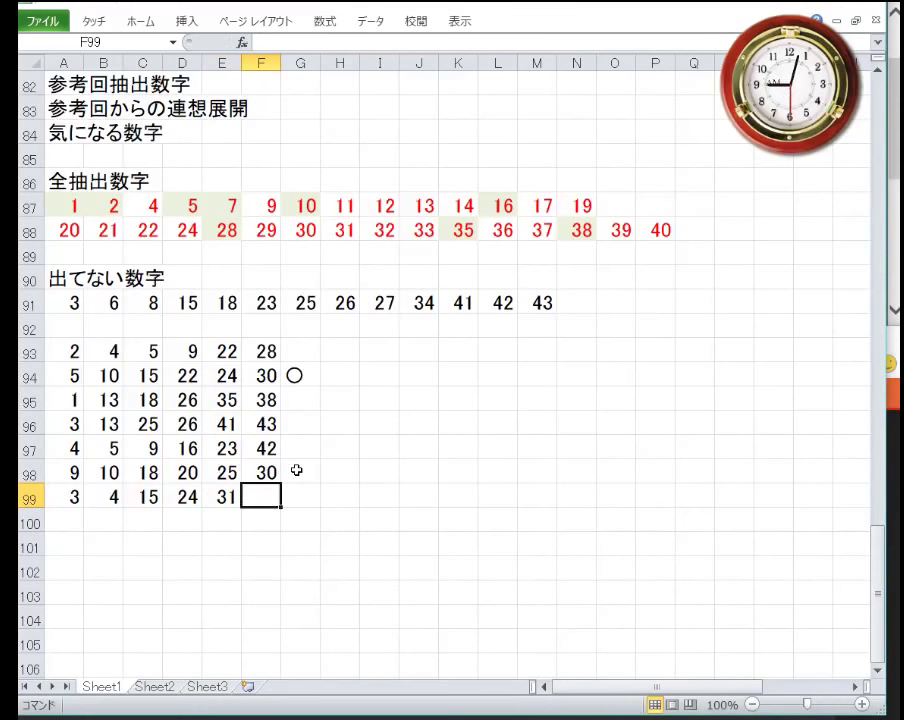
type("38")
key("Return")
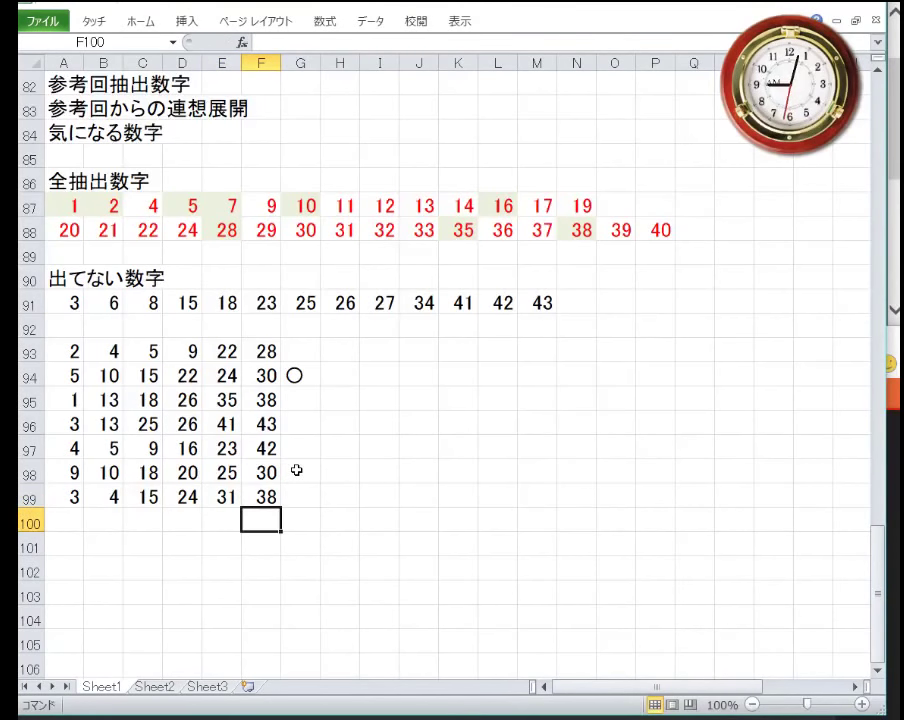
Enter 39 and 42 in E100 and F100 as the last two numbers of row 100.
type("3")
key("Left")
type("3")
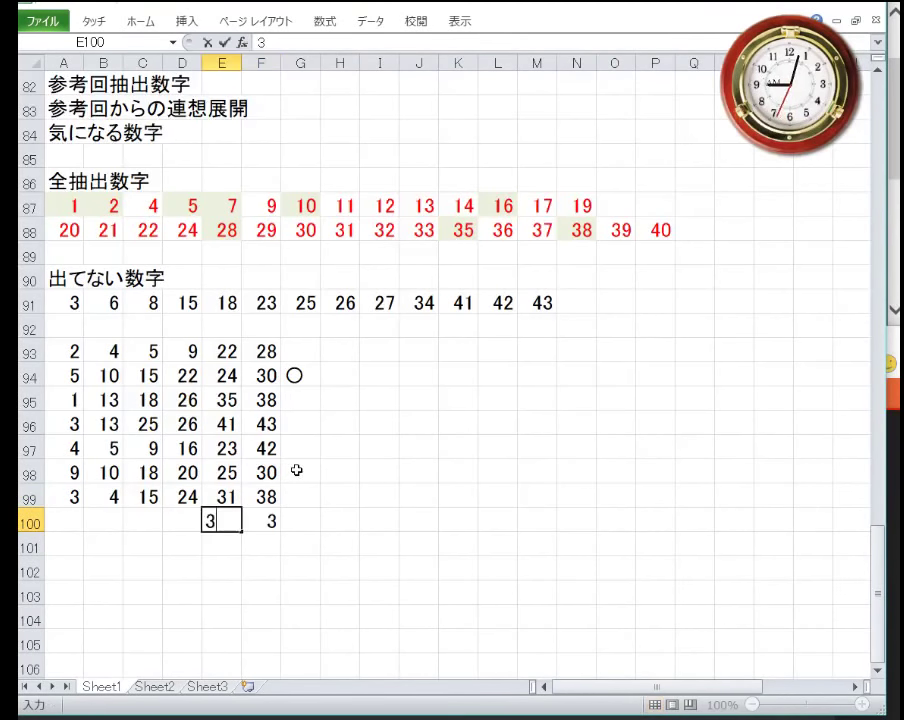
type("9")
key("Tab")
type("42")
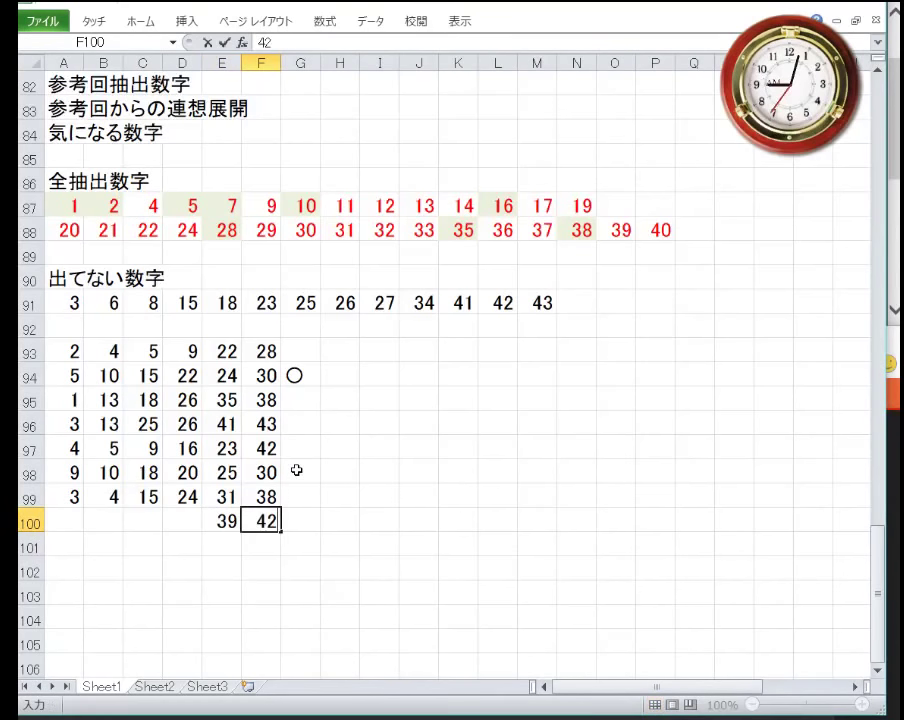
key("Return")
key("Up")
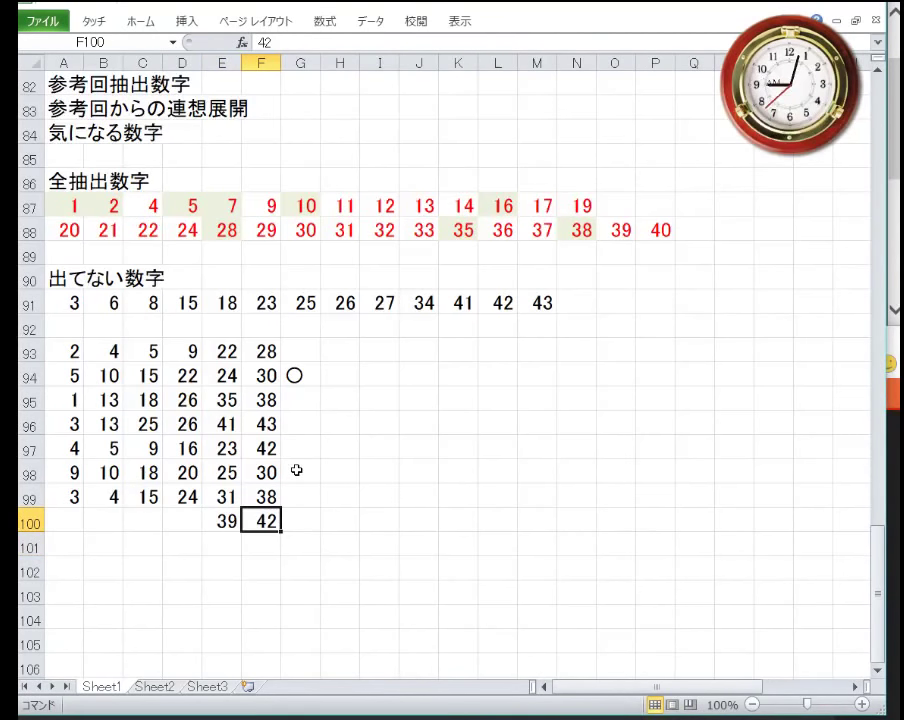
Enter 38, 40 and 41 in D101 to F101 as the last three numbers of row 101.
key("Down")
type("41")
key("Return")
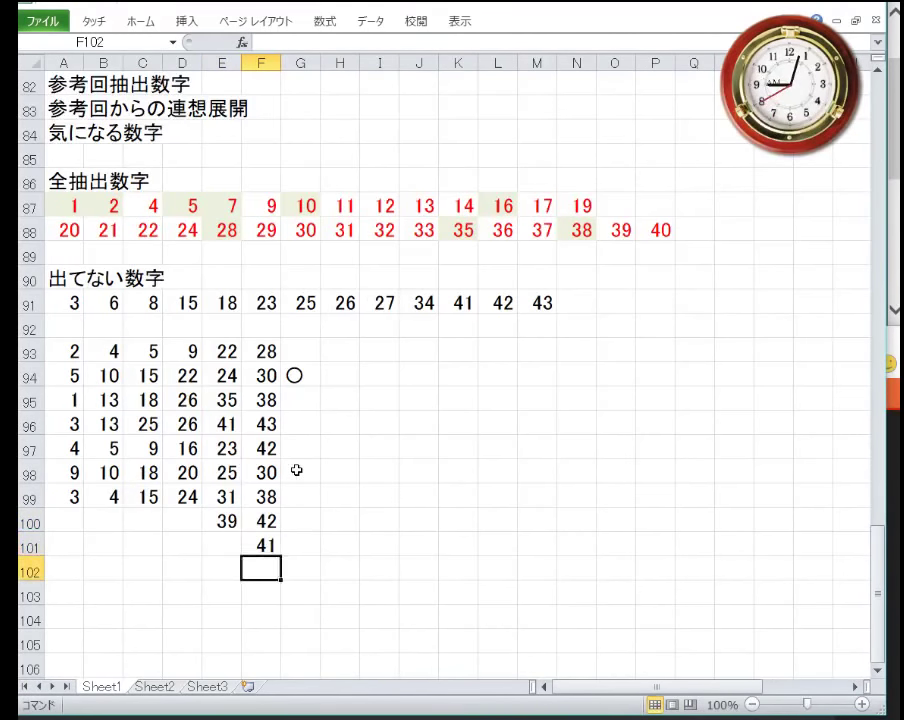
key("Left")
key("Up")
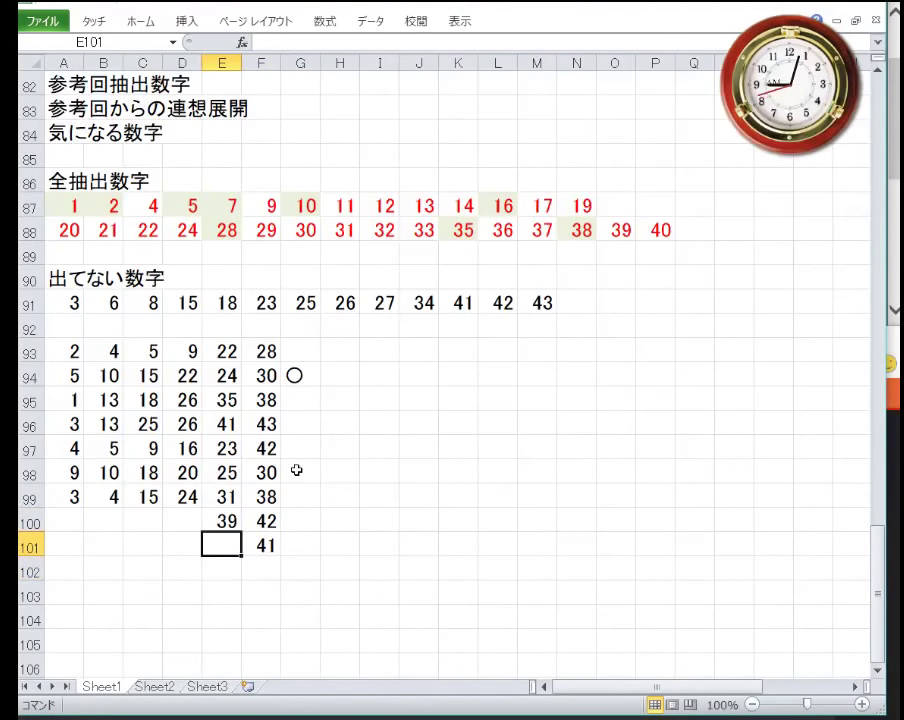
type("40")
key("Return")
key("Left")
key("Up")
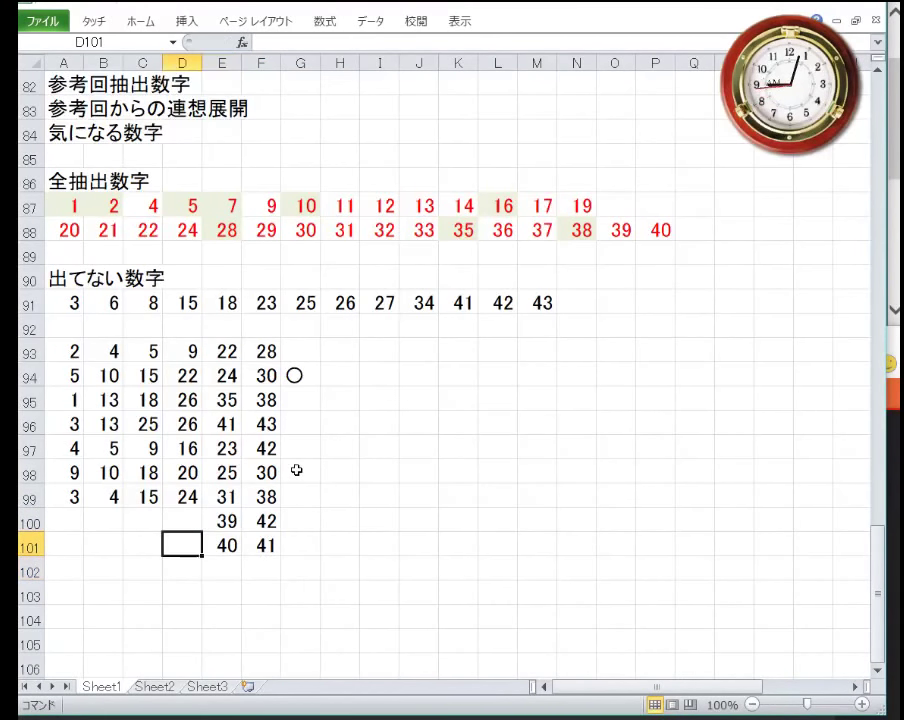
type("38")
key("Return")
Enter 4, 5 and 1 in A100 to A102 as the first numbers of rows 100 to 102.
key("Up")
key("Left")
key("Left")
key("Left")
key("Up")
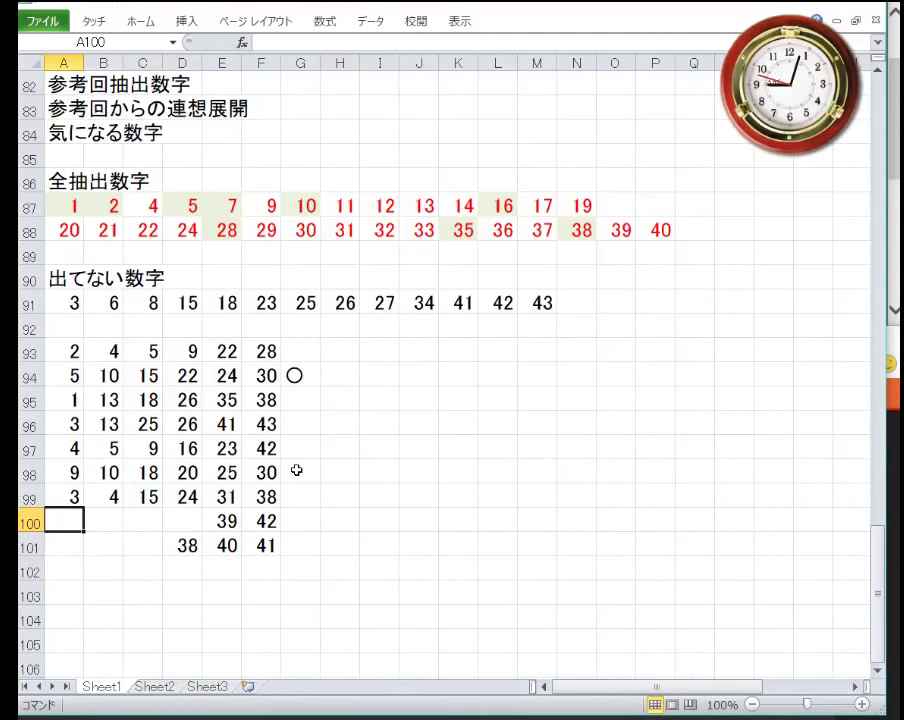
type("4")
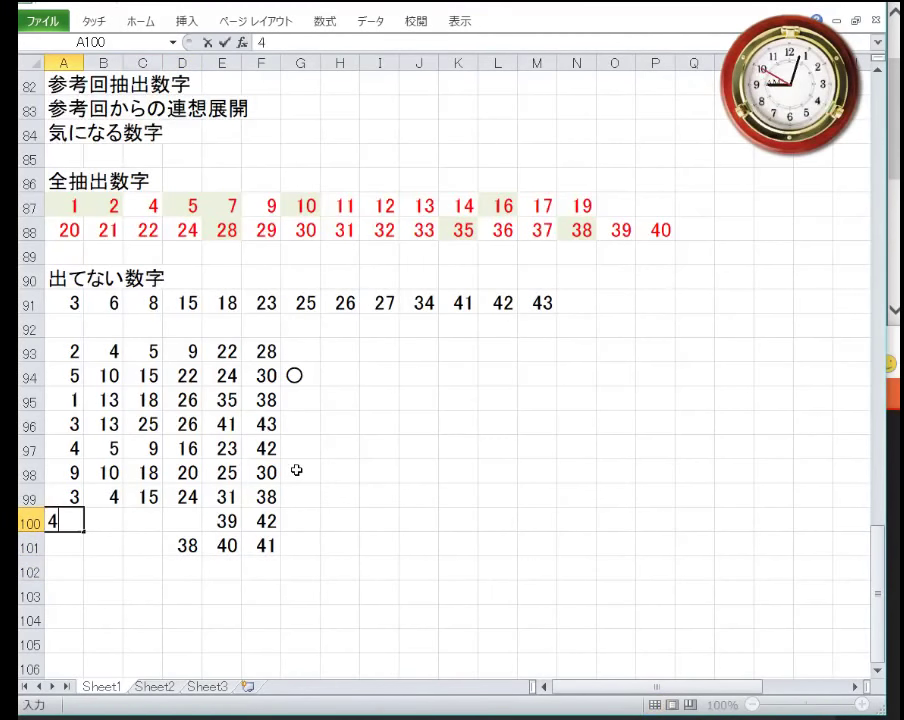
key("Tab")
key("Return")
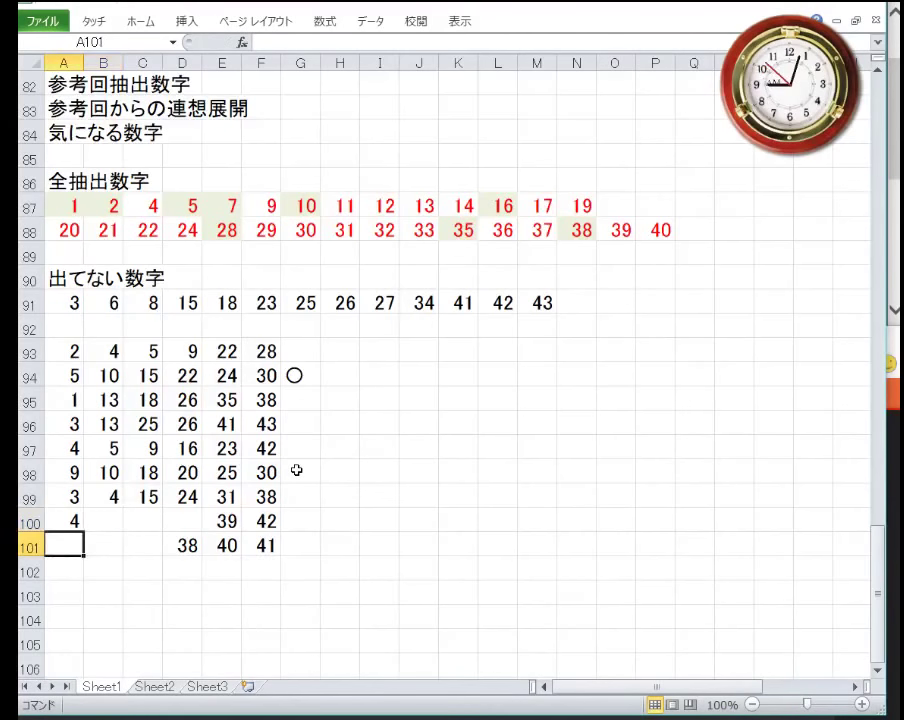
type("5")
key("Tab")
key("Return")
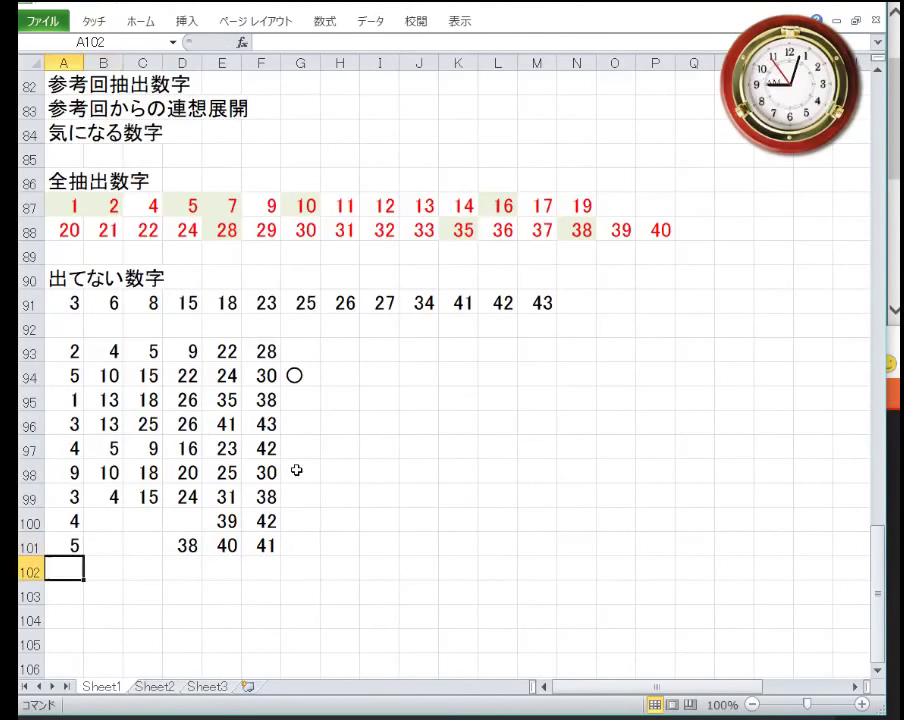
type("1")
key("Return")
Fill in the second numbers of rows 100 to 102 with 9 in B100 and 8 in both B101 and B102.
key("Up")
key("Right")
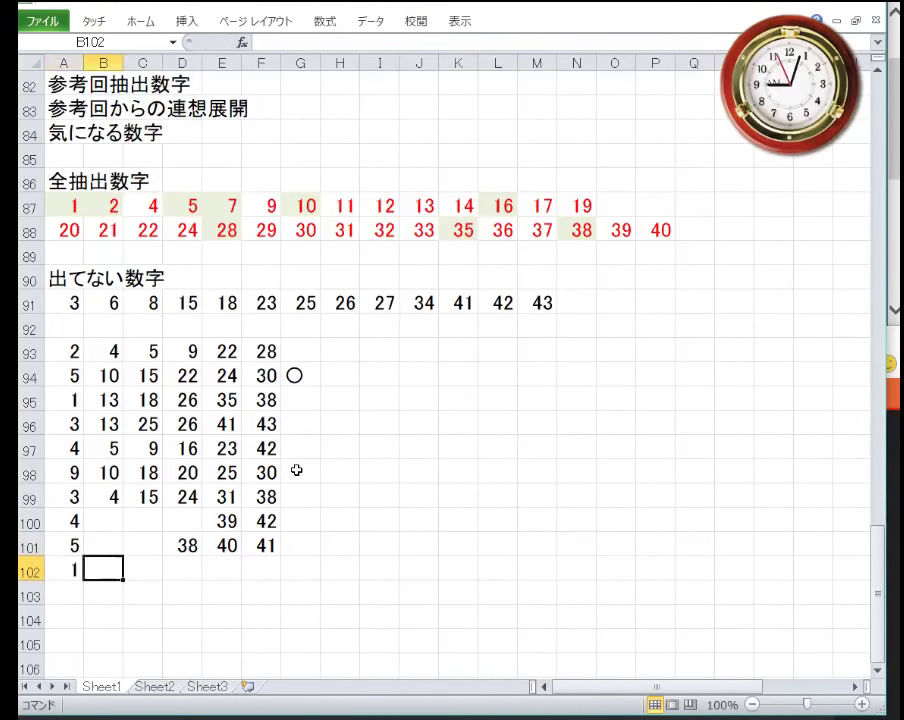
type("8")
key("Tab")
key("Up")
key("Left")
type("8")
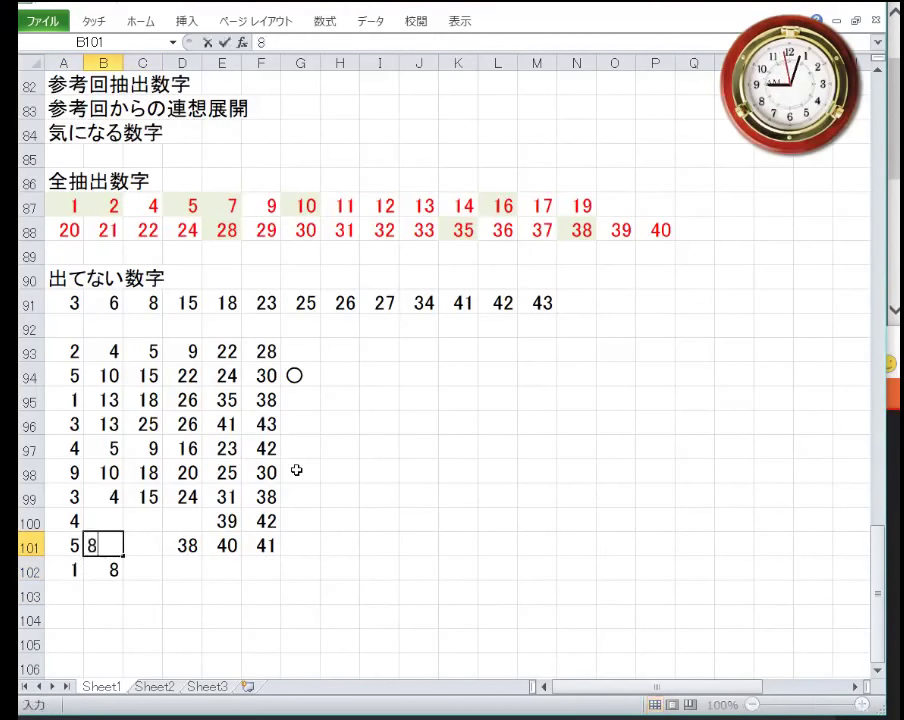
key("Up")
type("9")
key("Tab")
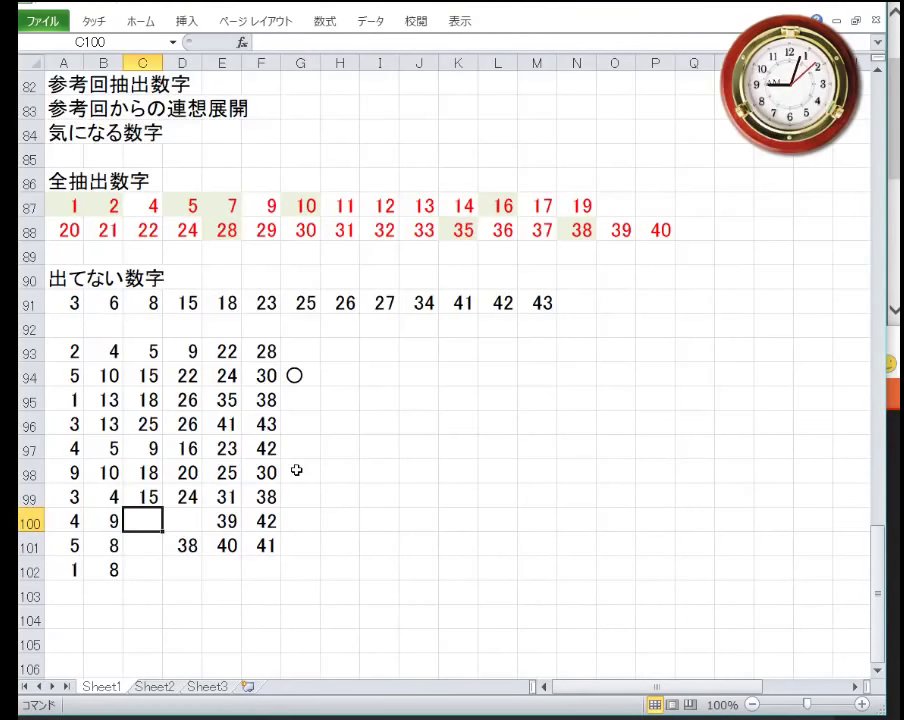
Fill the remaining gaps in rows 100 and 101 with 10 in C100, 19 in D100 and 23 in C101.
type("10")
key("Tab")
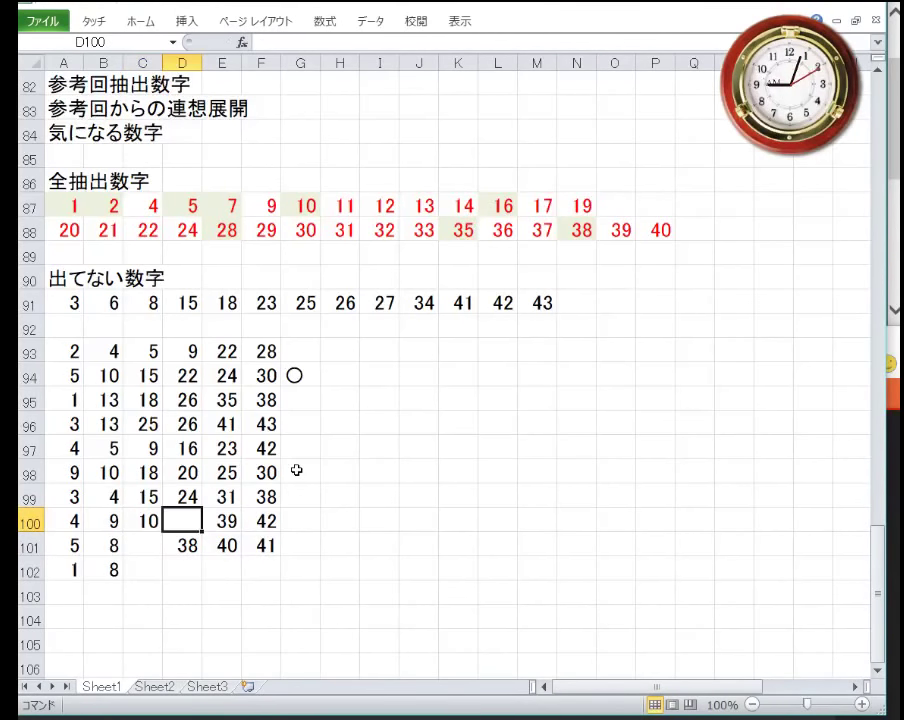
type("2")
key("BackSpace")
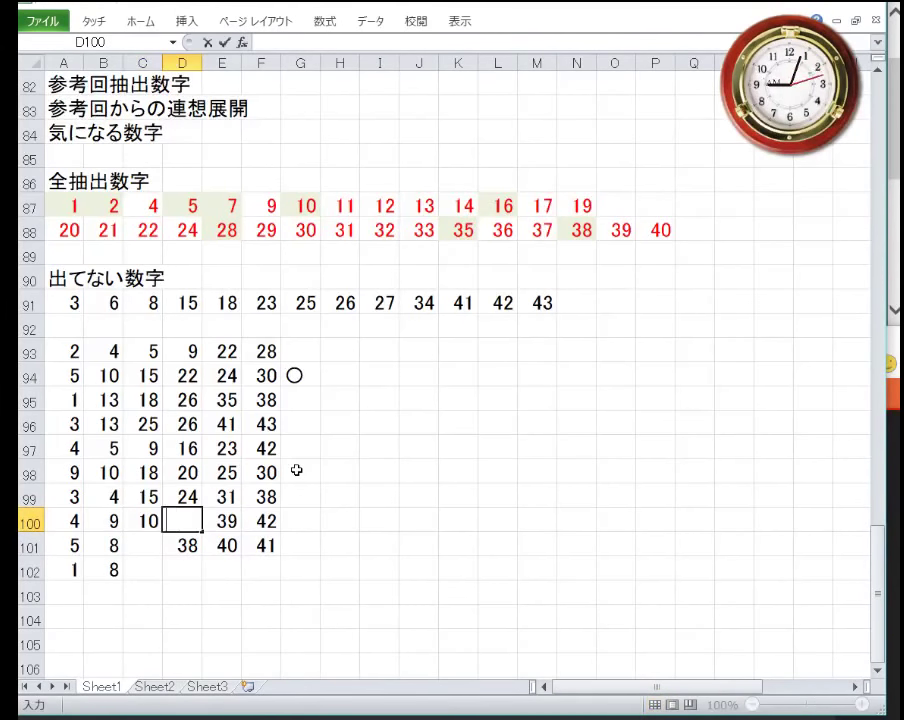
type("19")
key("Return")
key("Left")
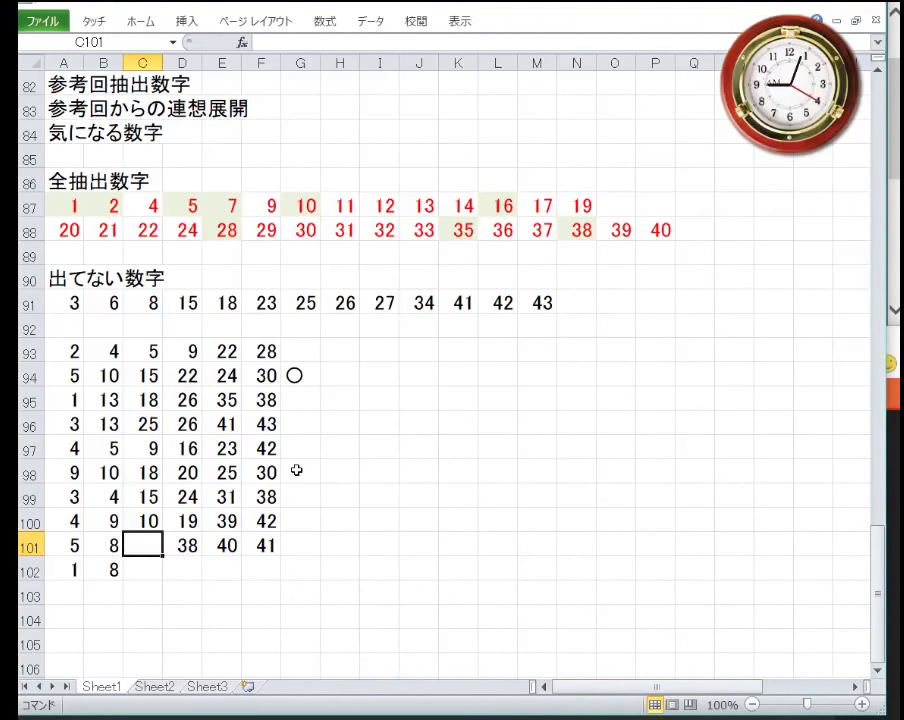
type("23")
key("Return")
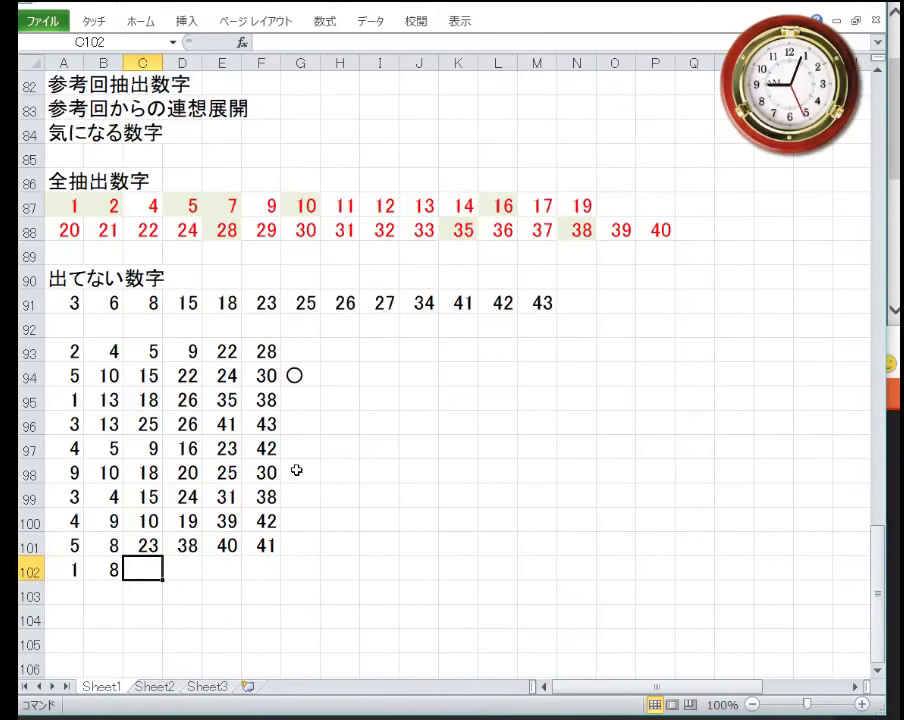
Complete the combination in row 102 with 13, 24, 25 and 40 in C102 to F102.
type("13")
key("Tab")
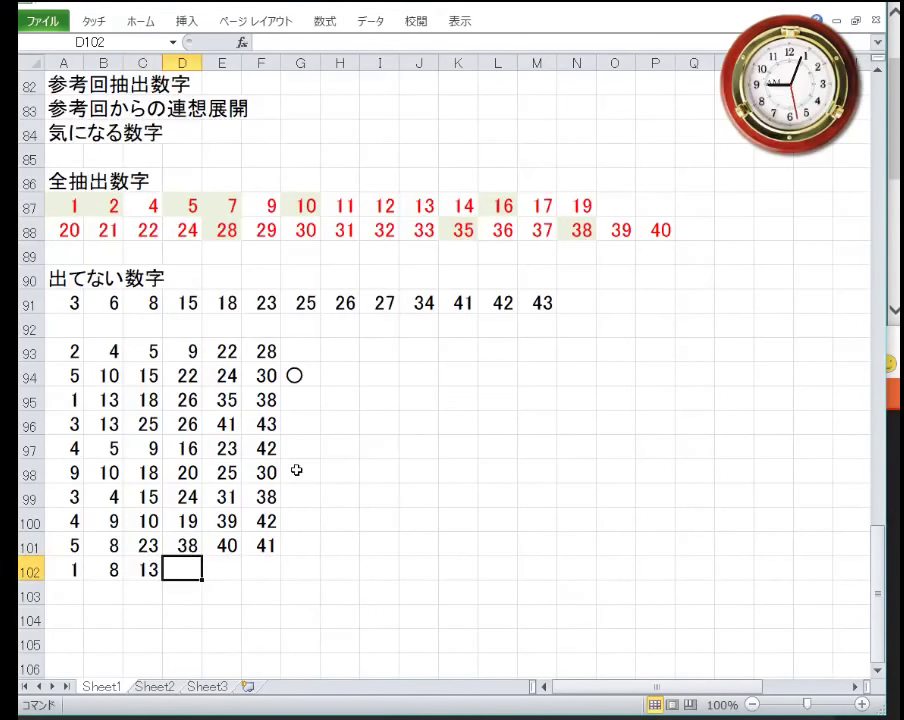
type("24")
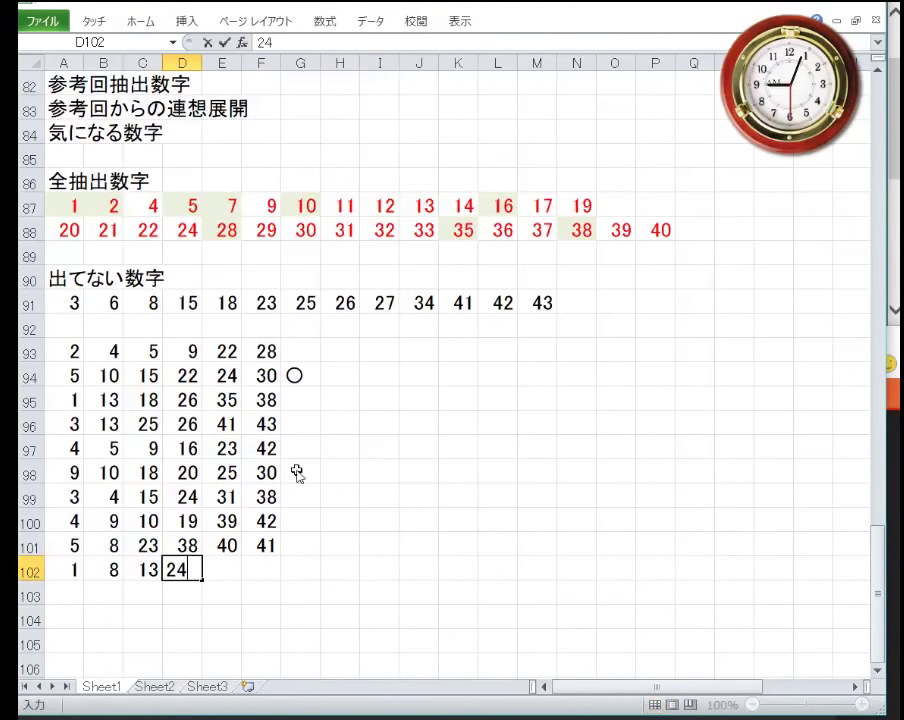
key("Tab")
type("25")
key("Tab")
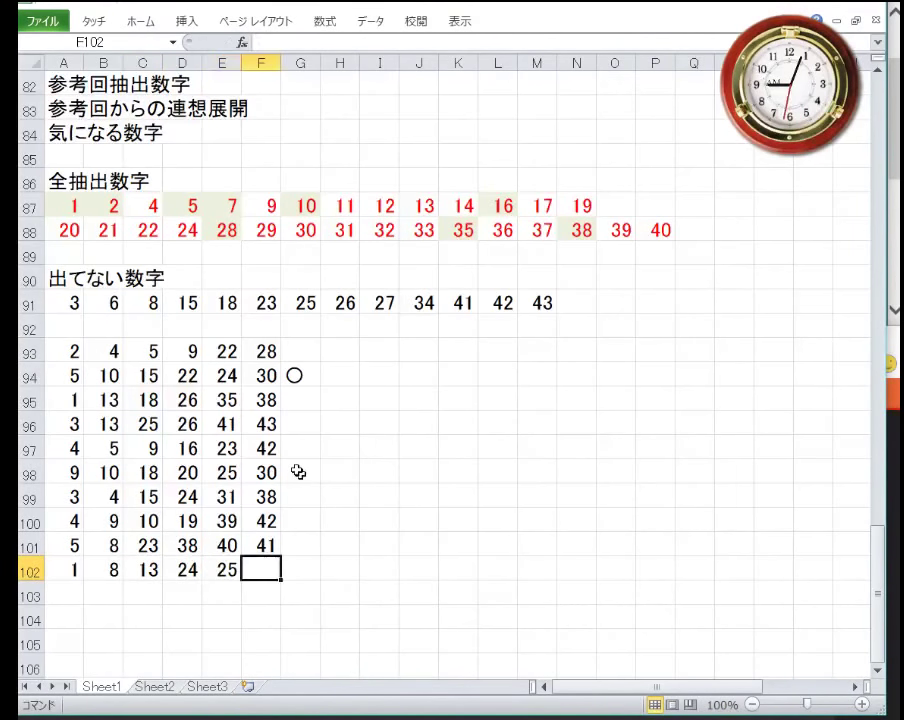
type("4")
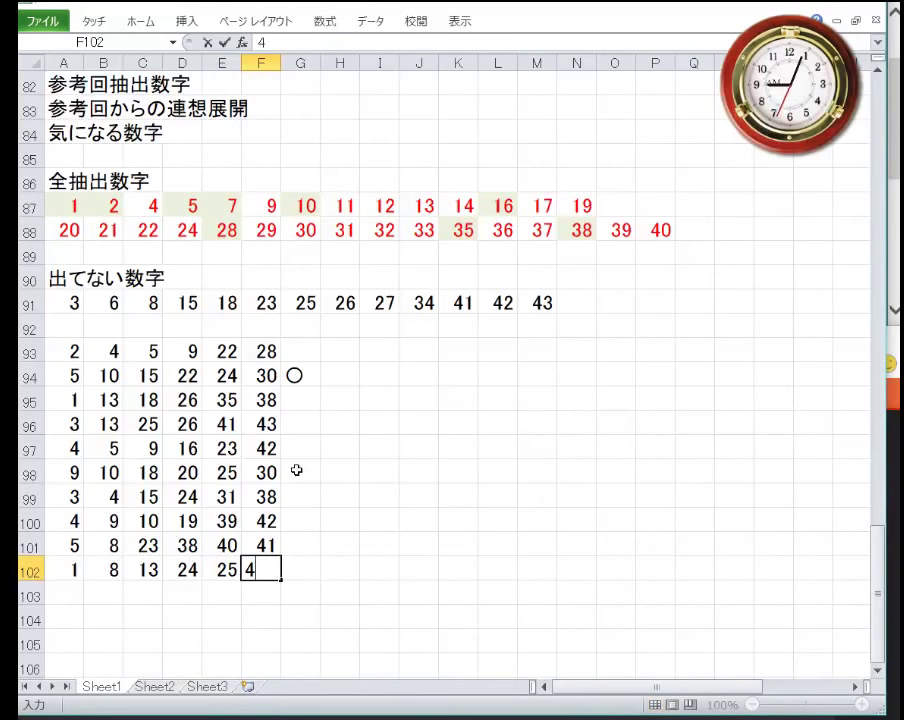
type("0")
key("Return")
key("Up")
key("Up")
key("Up")
key("Up")
key("Up")
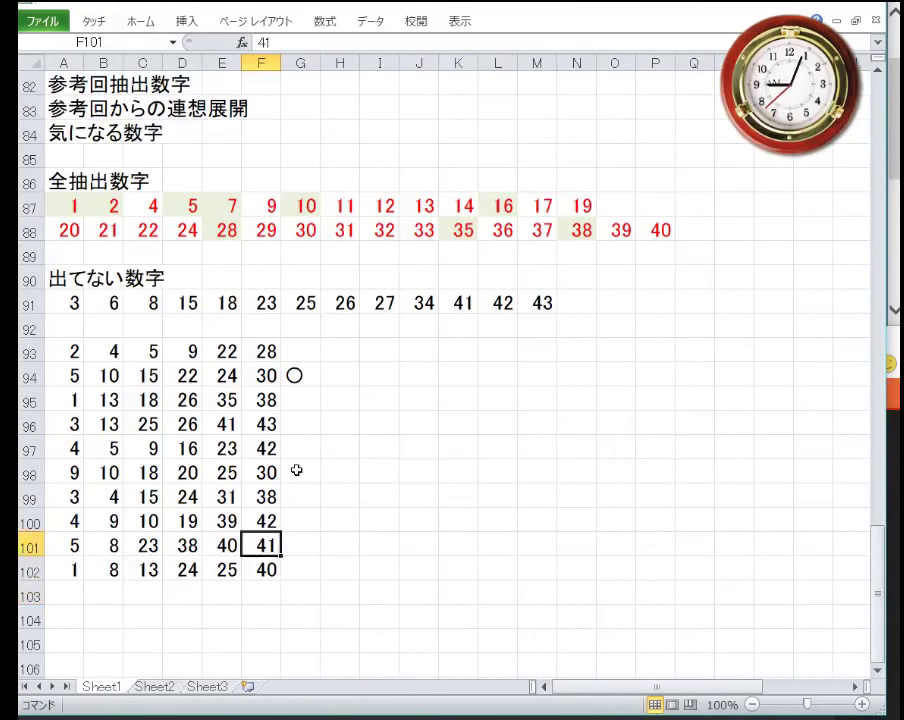
key("Up")
key("Up")
key("Up")
key("Up")
key("Up")
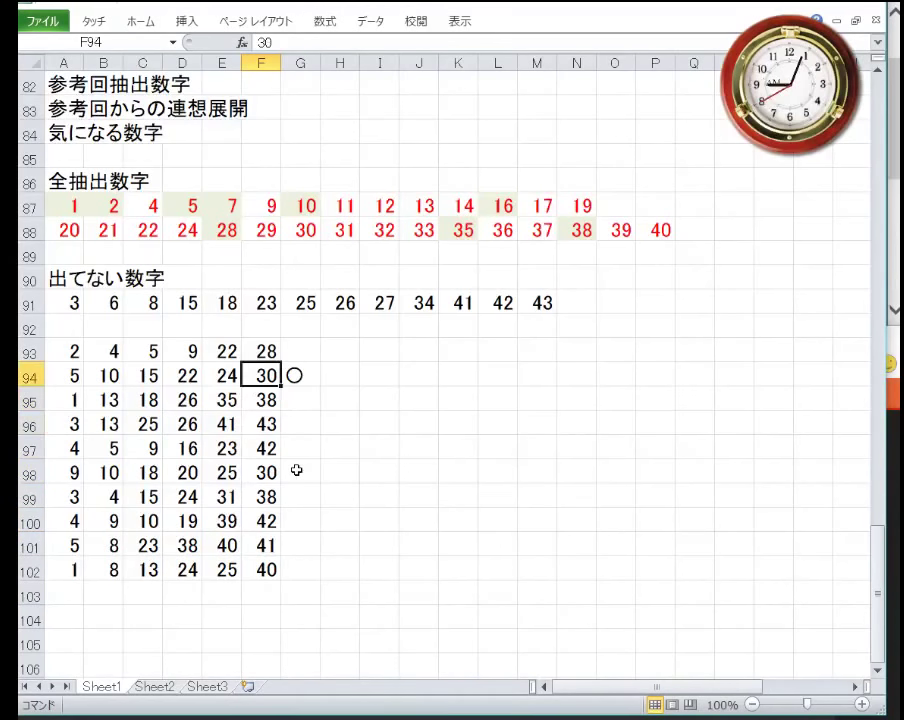
Start the combination in row 103 with 2, 5 and 8 in A103 to C103.
key("Down")
key("Down")
key("Down")
key("Down")
key("Down")
key("Down")
key("Down")
key("Down")
key("Down")
key("Down")
key("Left")
key("Left")
key("Left")
key("Left")
key("Left")
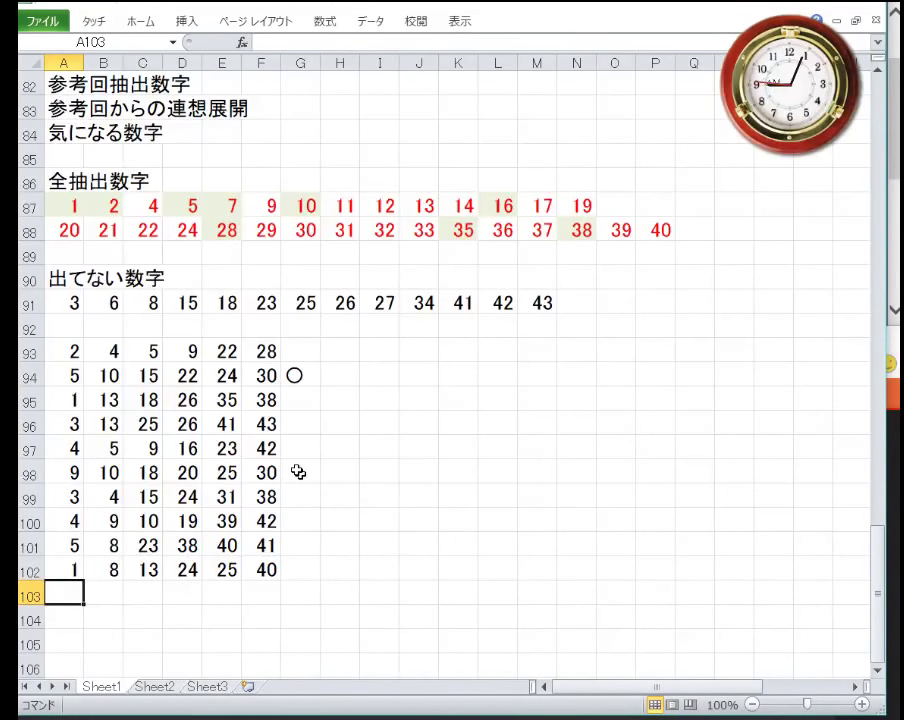
type("2")
key("Tab")
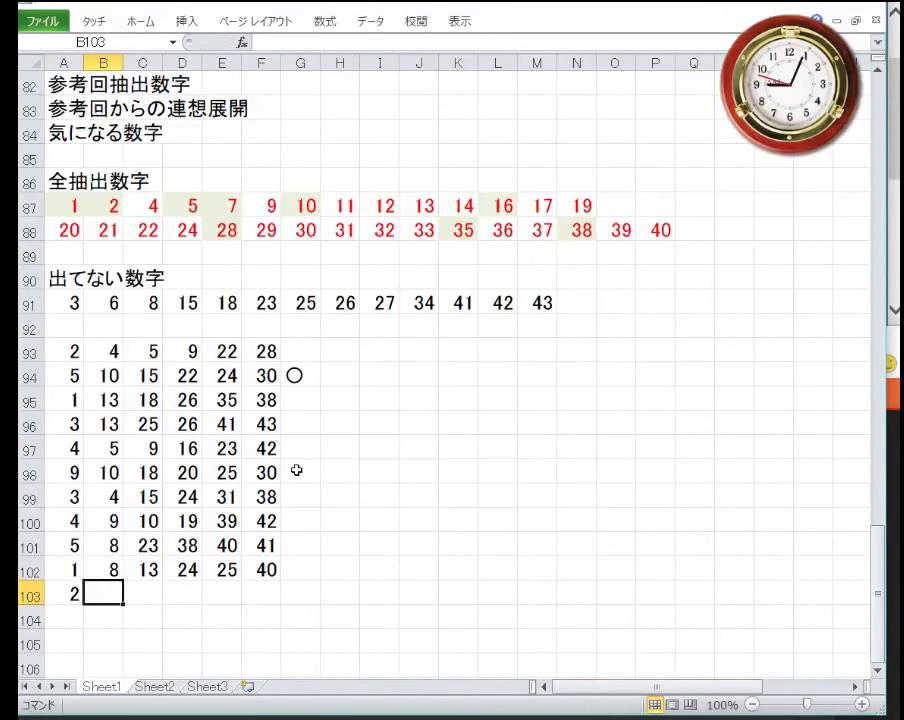
type("8")
key("Tab")
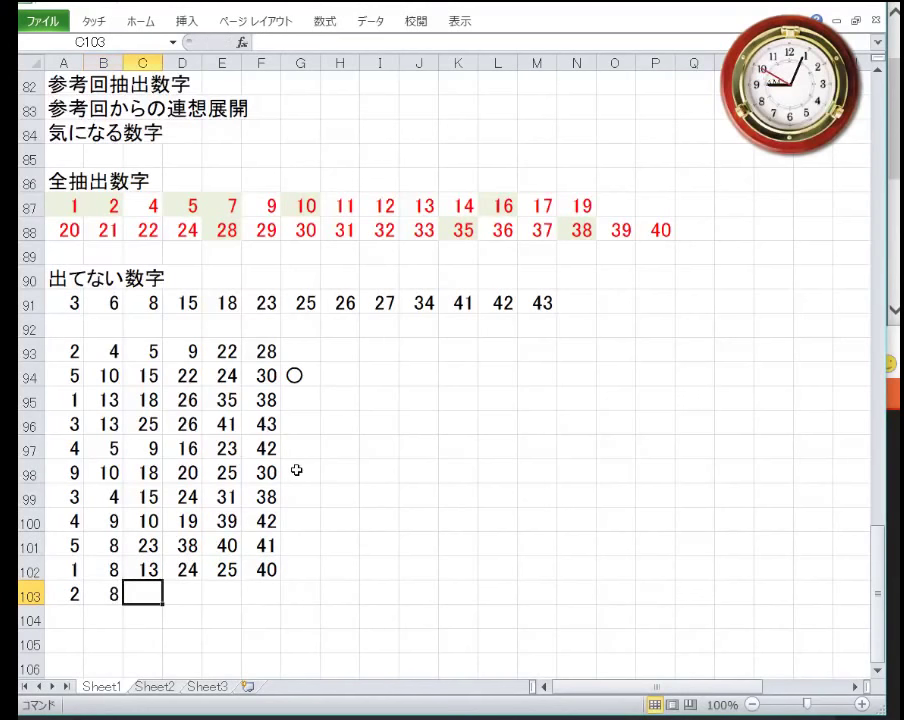
key("Left")
type("5")
key("Tab")
type("8")
key("Return")
key("Left")
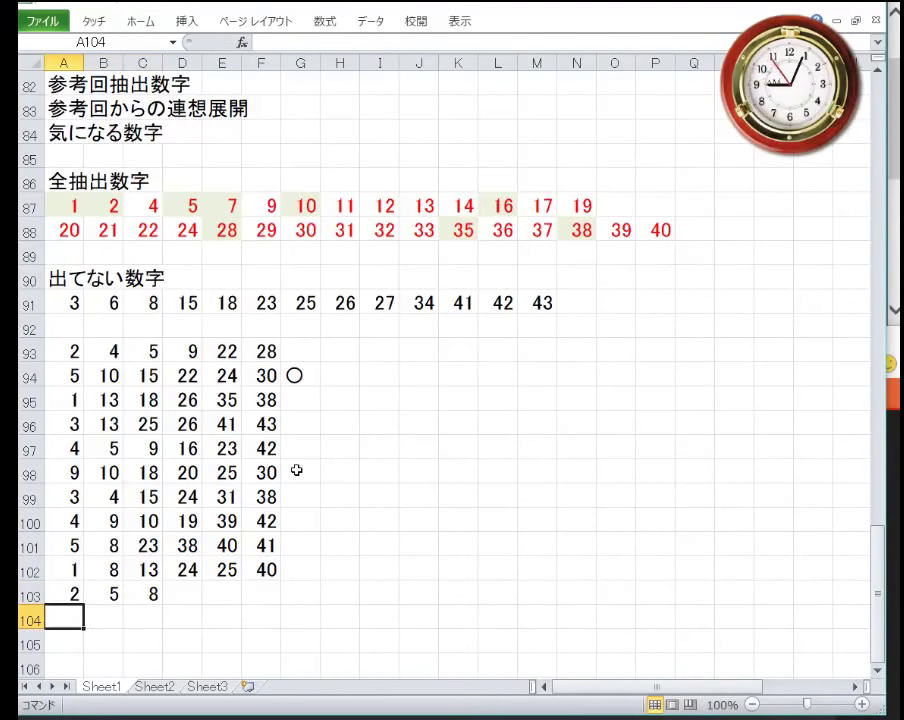
Start the combination in row 104 with 1, 4 and 9 in A104 to C104.
key("Up")
key("Down")
type("1")
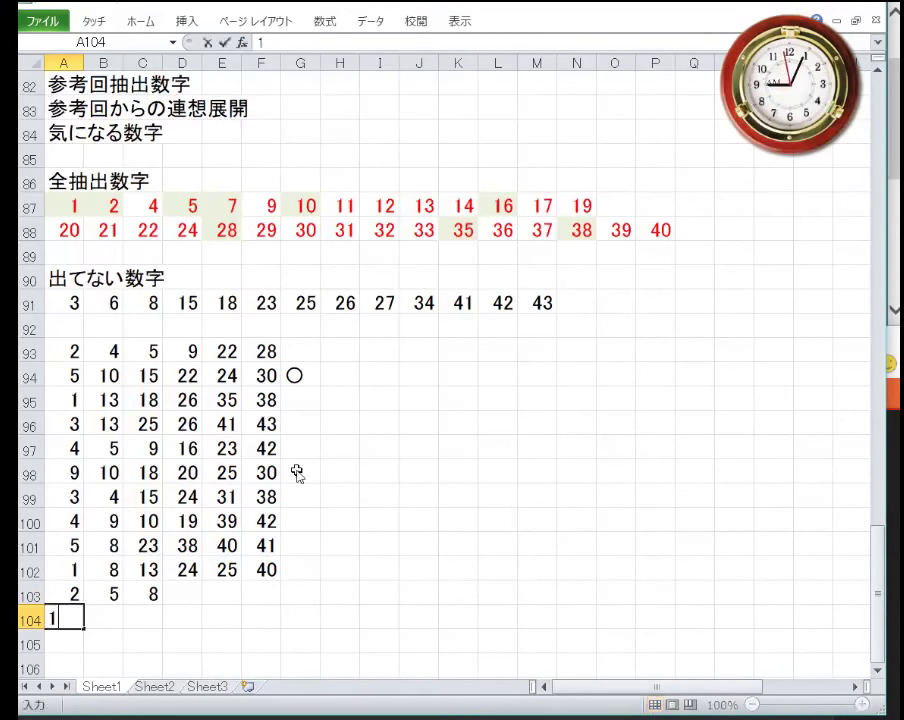
key("Right")
type("9")
key("Return")
key("Up")
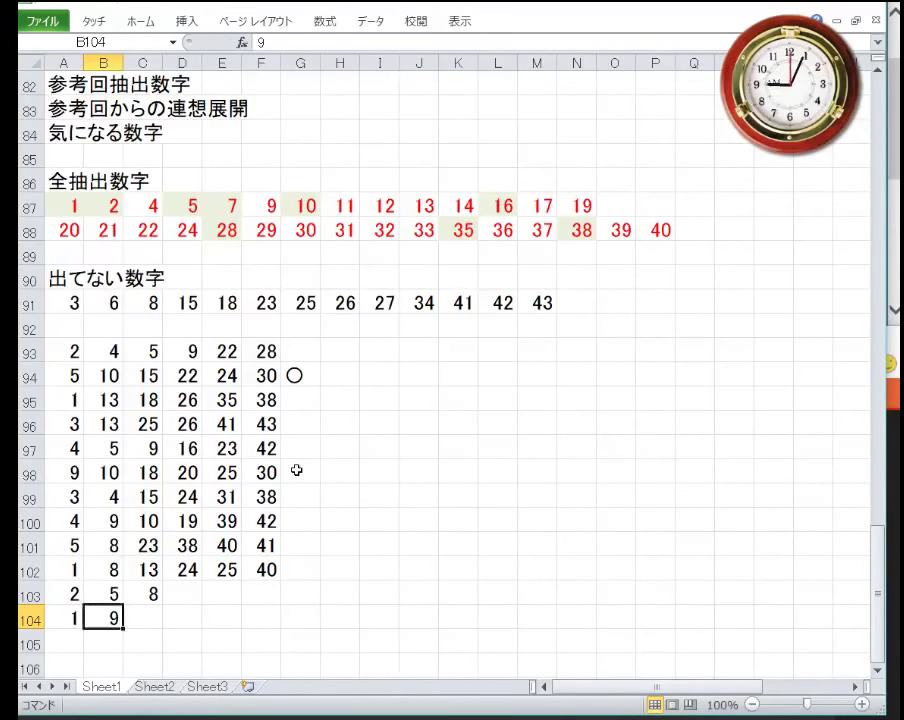
type("4")
key("Right")
type("9")
key("Return")
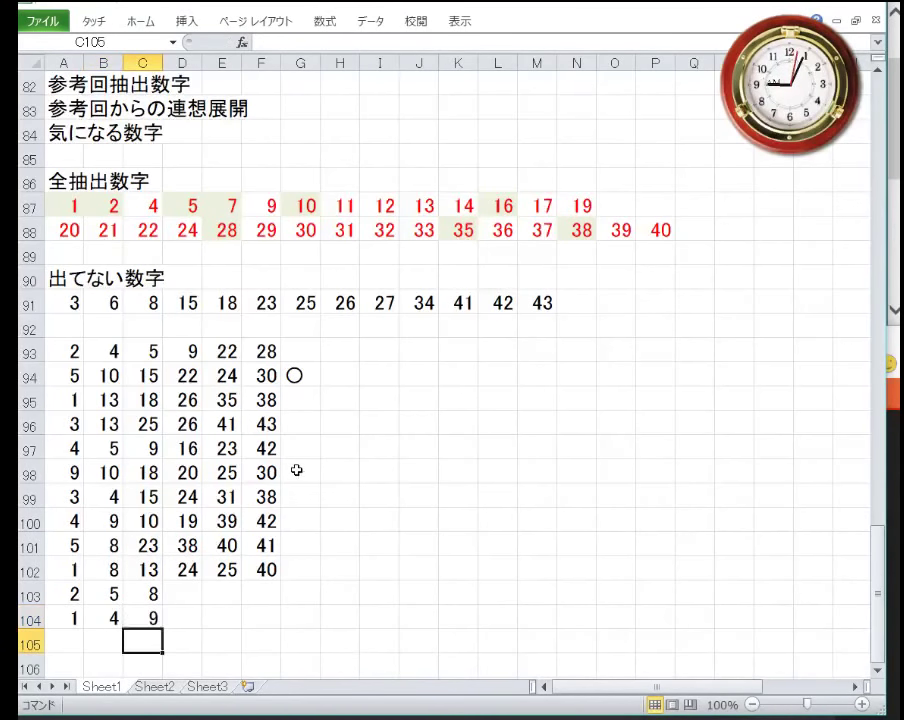
Enter 8 in A105 and 10 in B105 as the first two numbers of row 105.
key("Left")
key("Left")
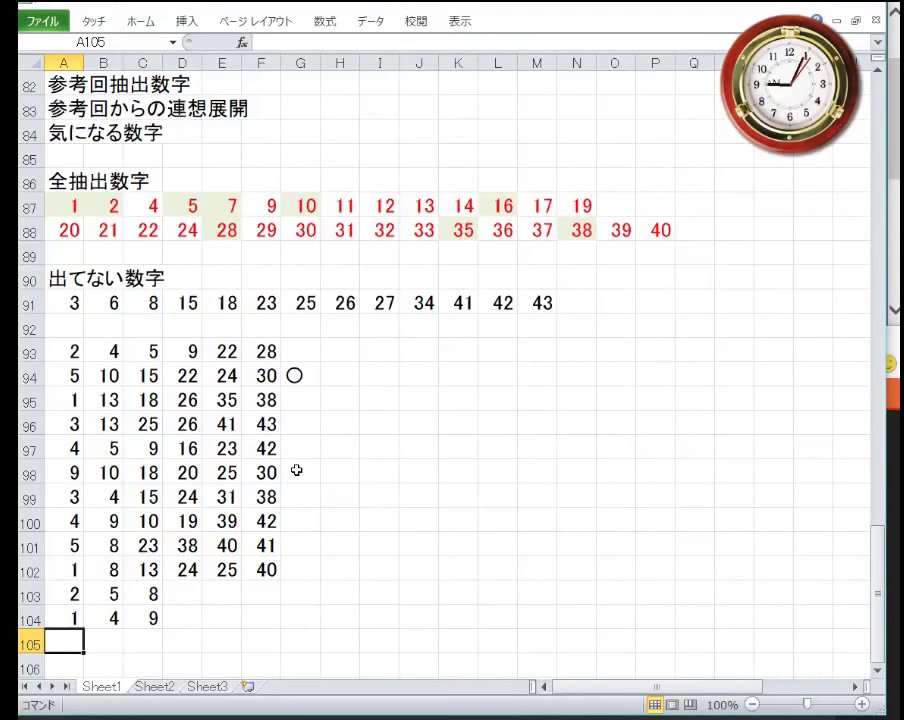
type("9")
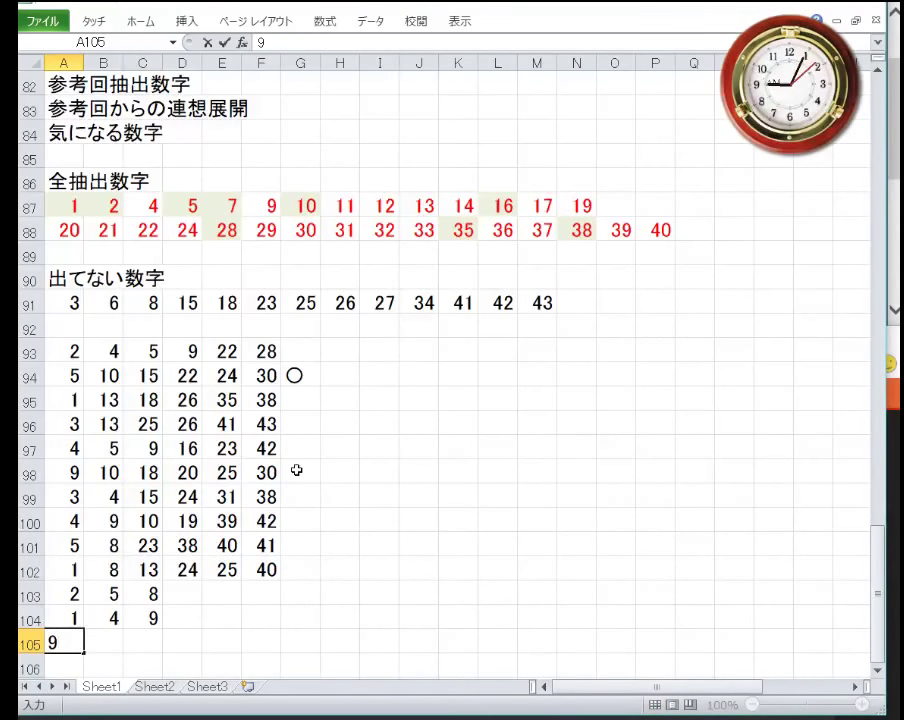
key("BackSpace")
type("8")
key("Tab")
type("10")
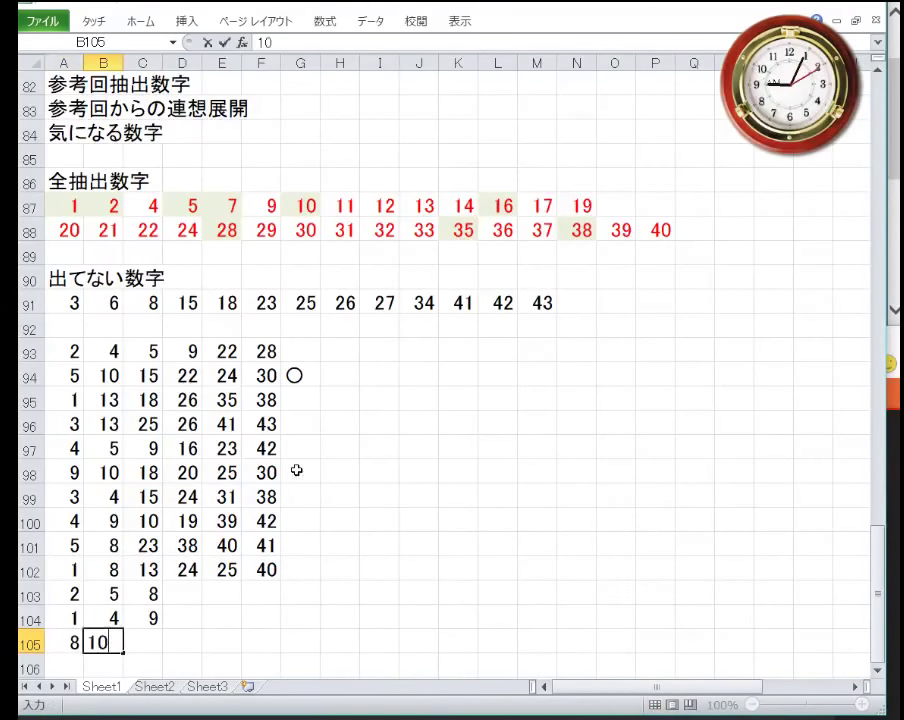
key("Return")
Complete the combination in row 103 with 33, 39 and 42 in D103 to F103.
key("Up")
key("Up")
key("Up")
key("Right")
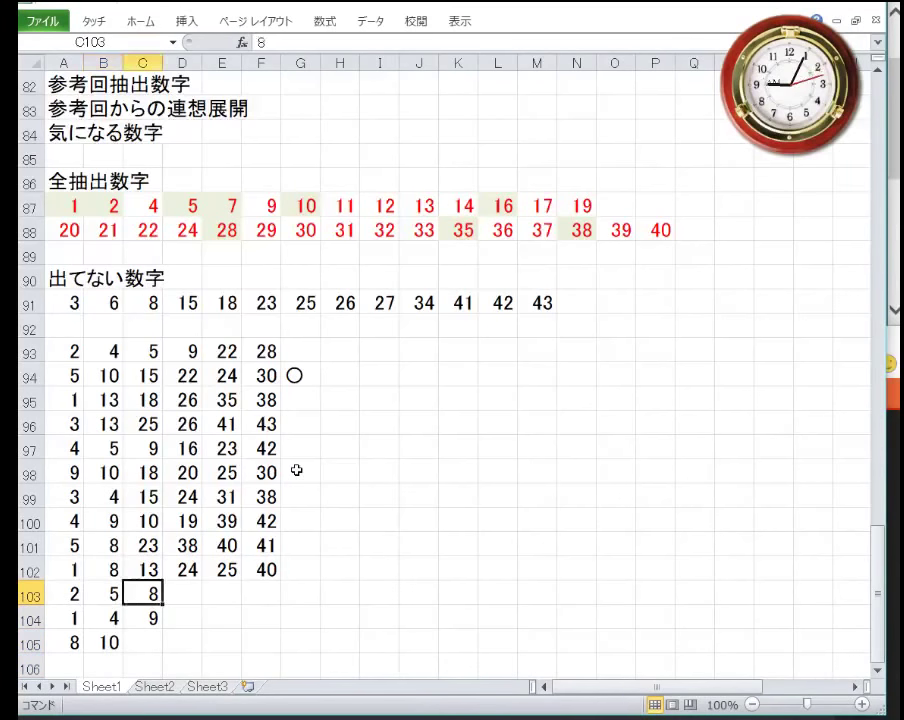
key("Right")
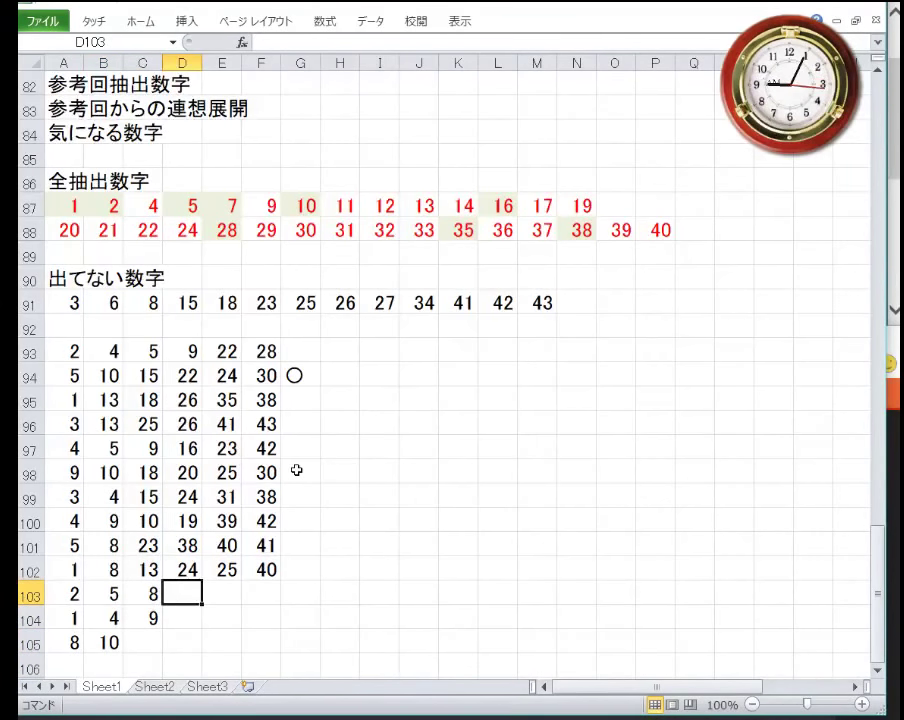
type("3")
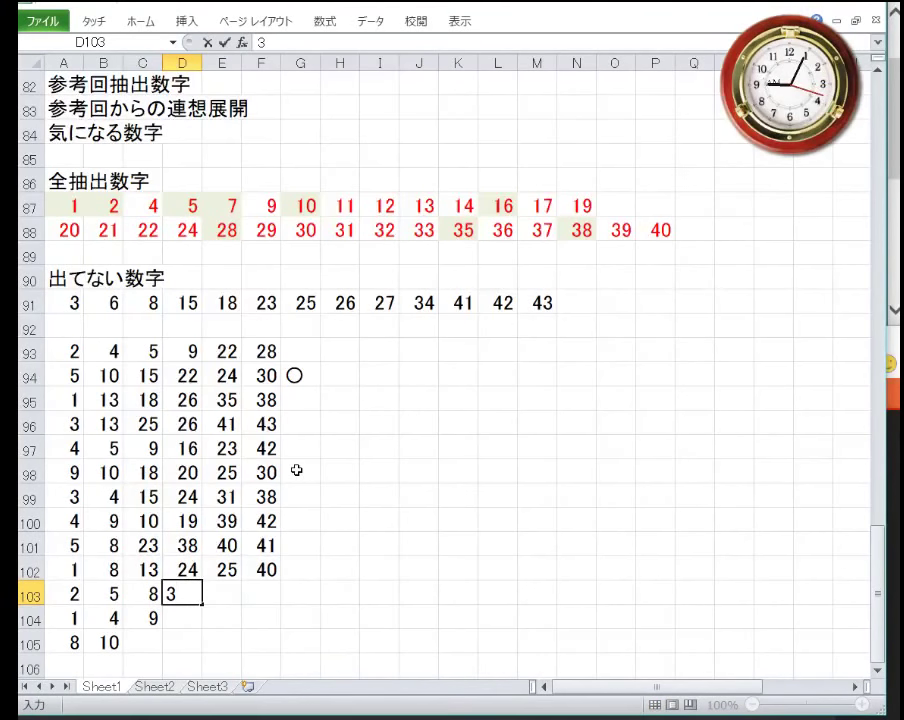
type("3")
key("Tab")
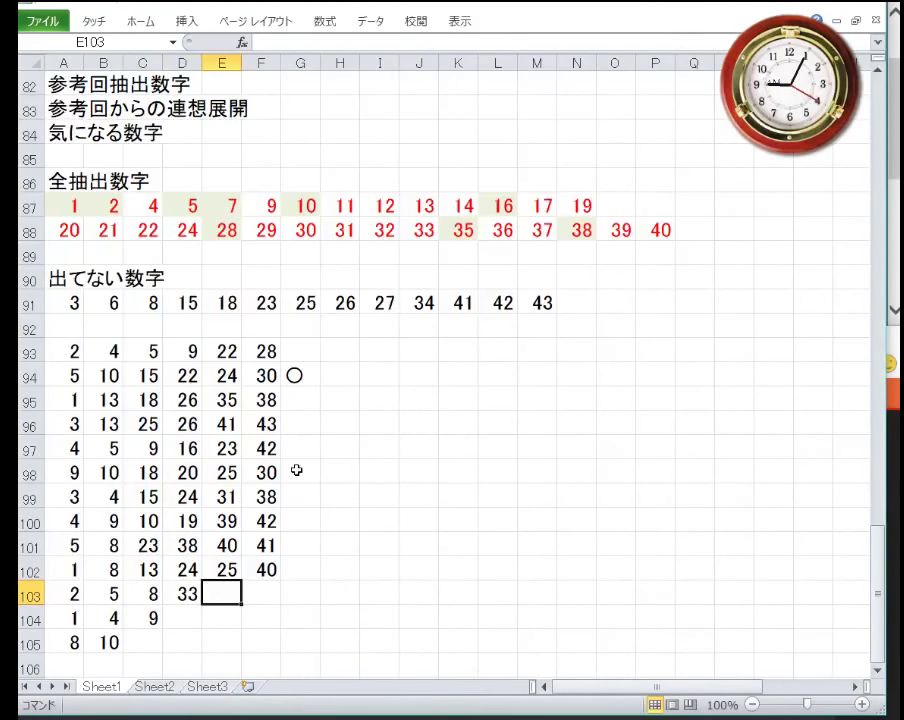
type("3")
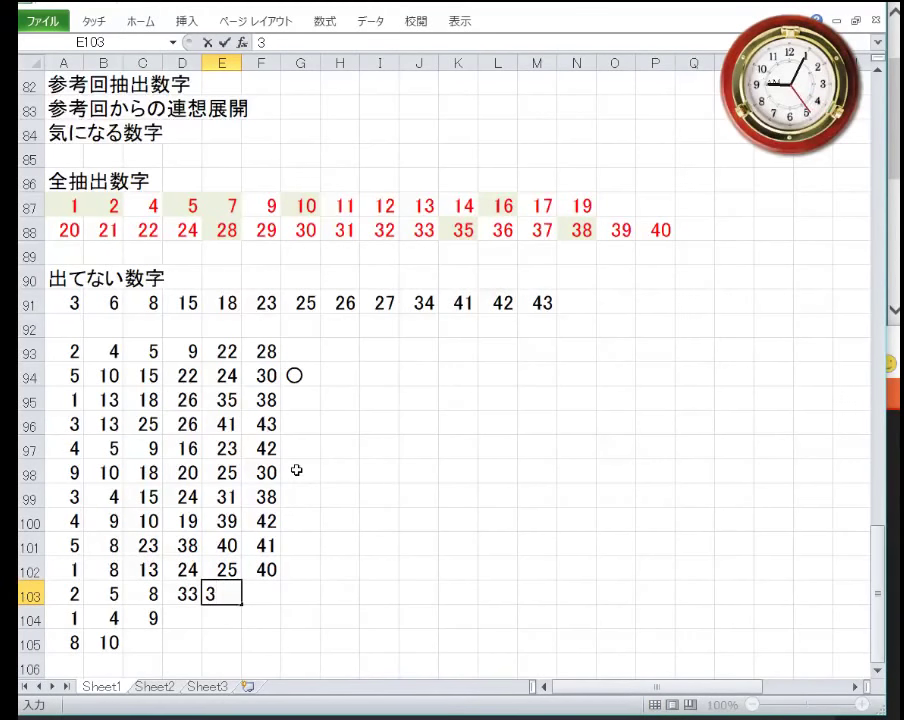
type("9")
key("Tab")
type("4")
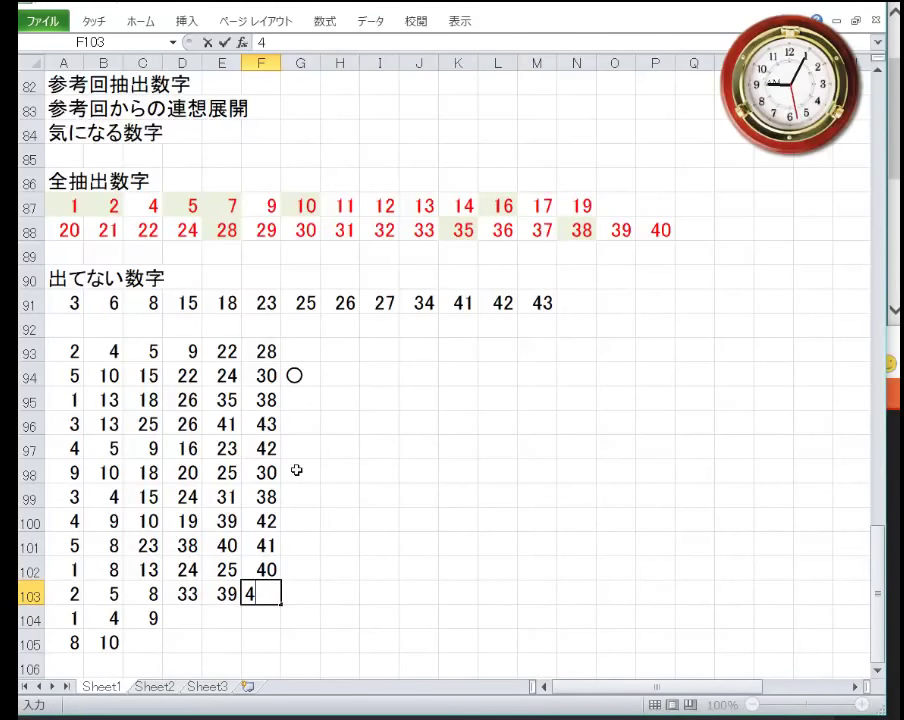
type("2")
key("Return")
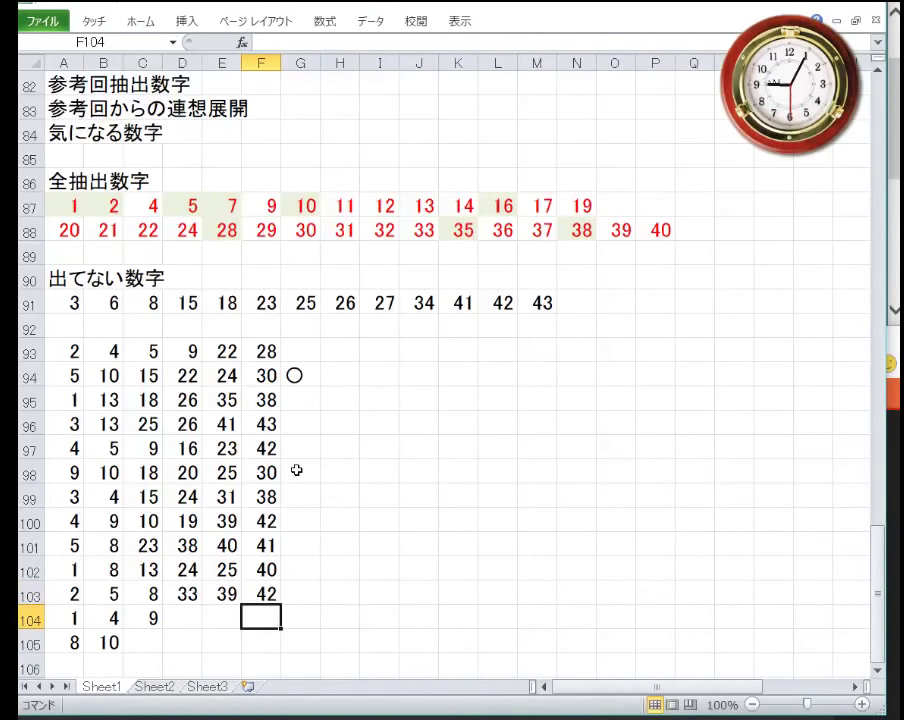
Complete the combination in row 104 with 12, 22 and 28 in D104 to F104.
key("Down")
key("Down")
key("Down")
key("Down")
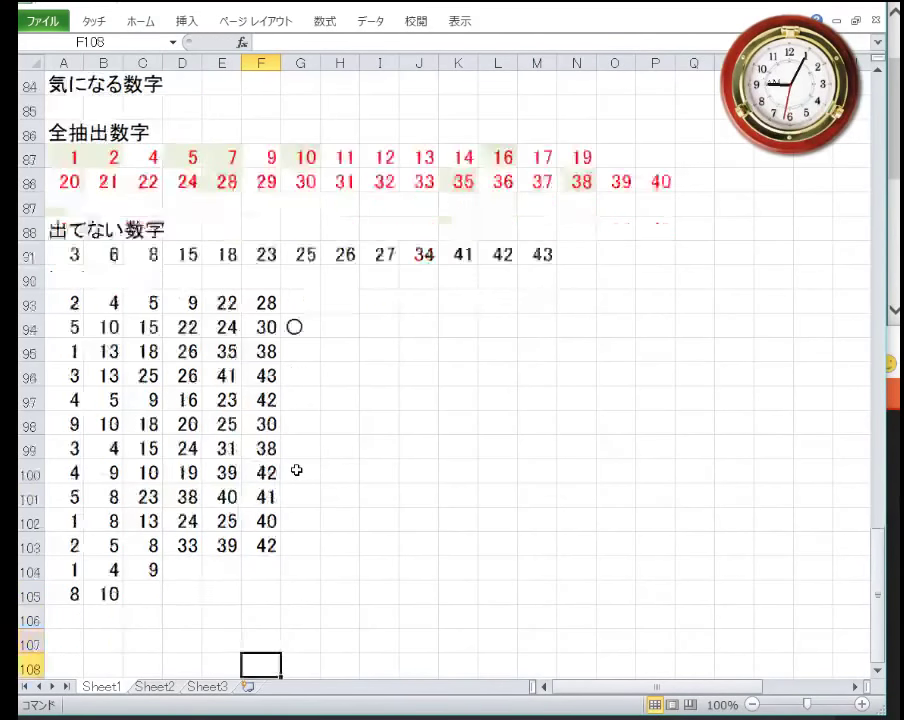
key("Up")
key("Up")
key("Up")
key("Left")
key("Left")
key("Up")
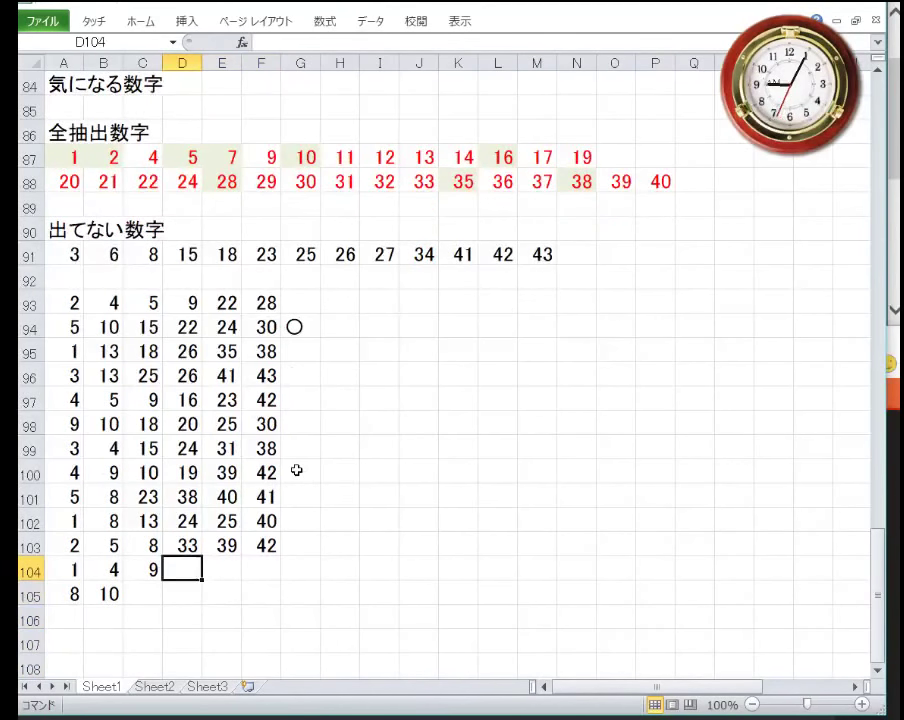
type("12")
key("Right")
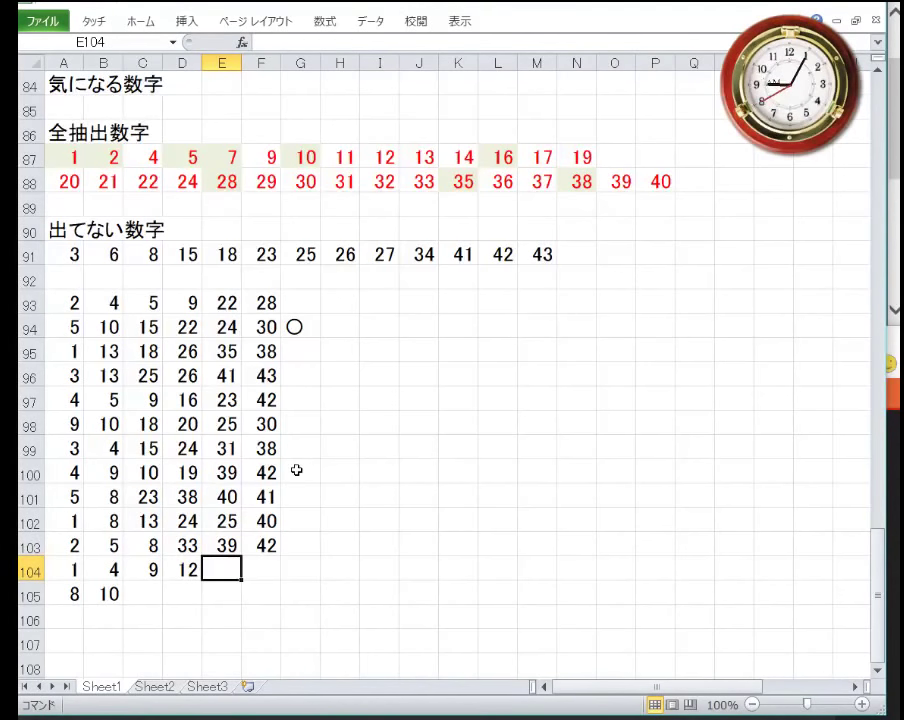
type("22")
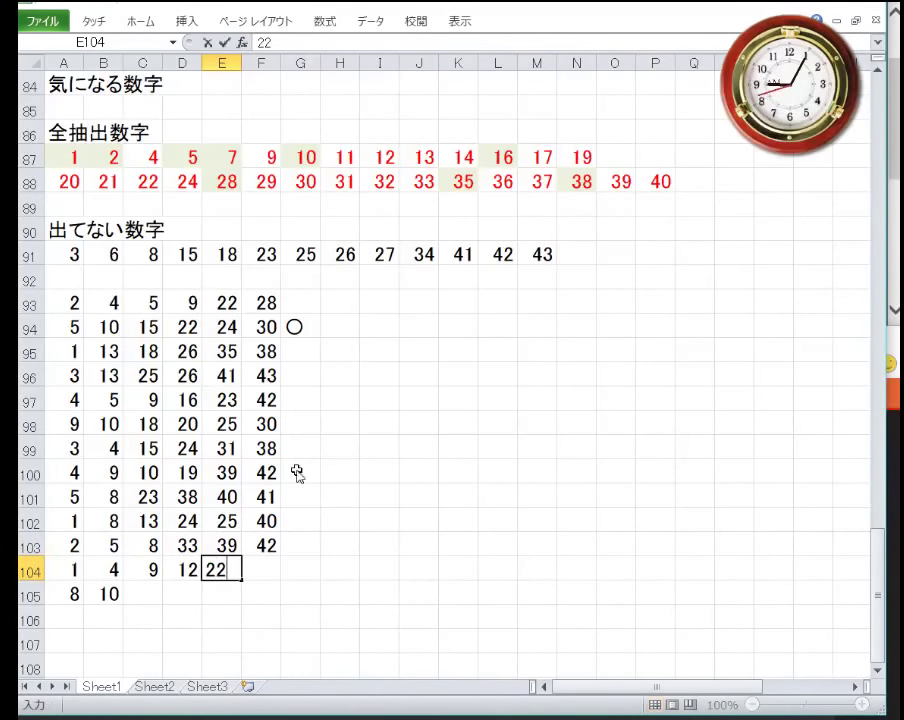
key("Tab")
type("28")
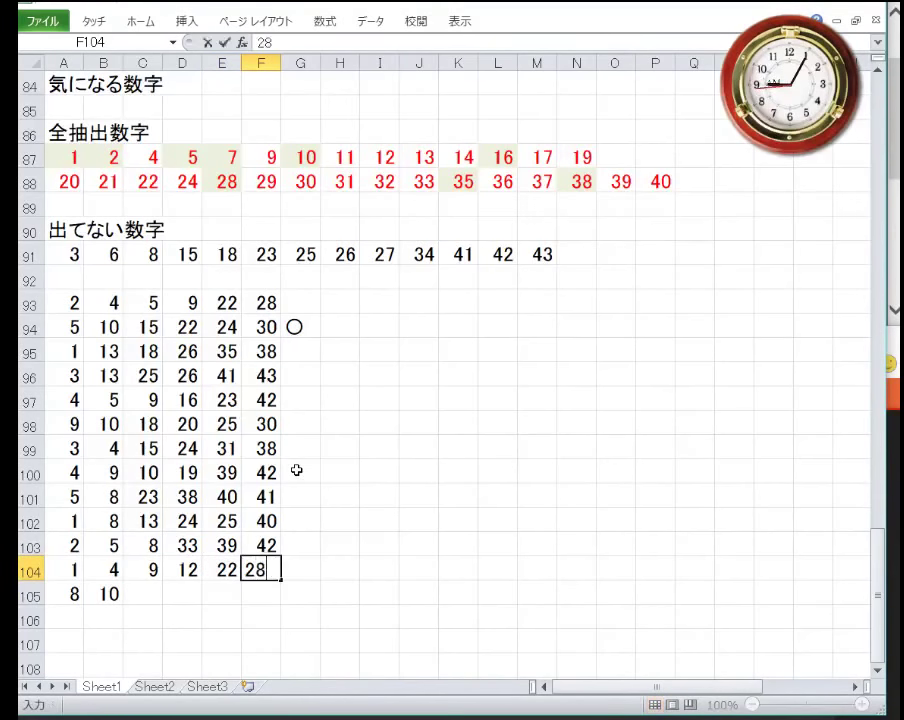
key("Return")
Continue row 105 with 14 in C105 and 22 in D105.
key("Left")
key("Left")
key("Left")
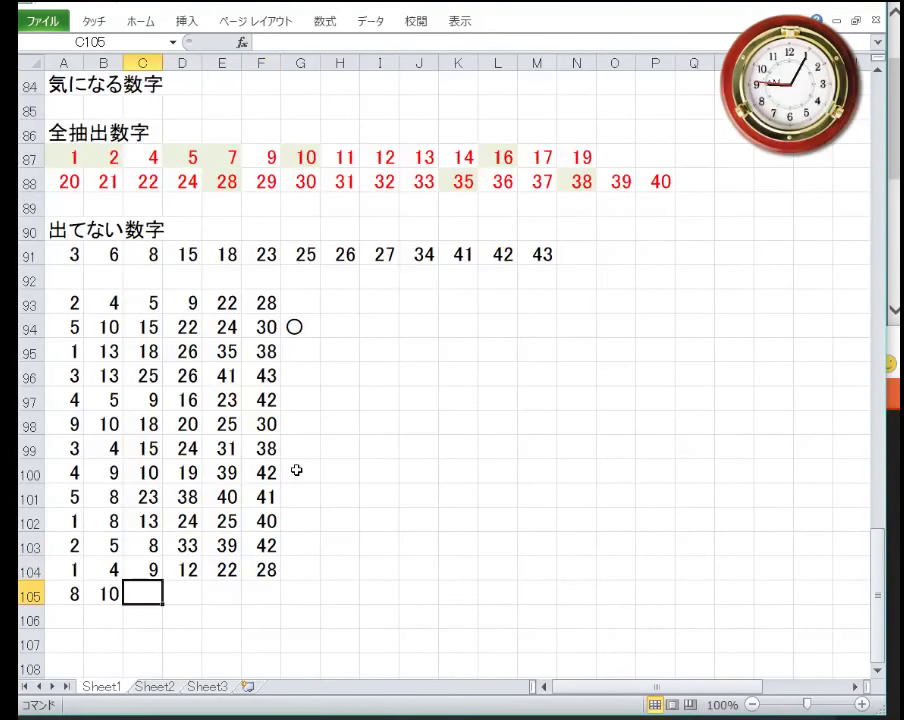
type("16")
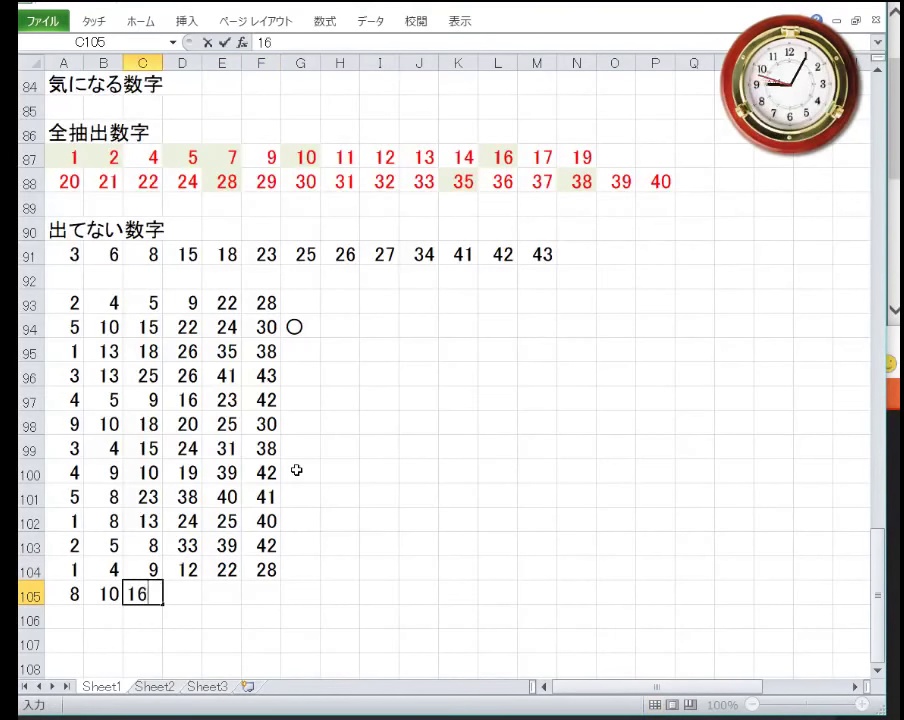
key("BackSpace")
type("4")
key("Right")
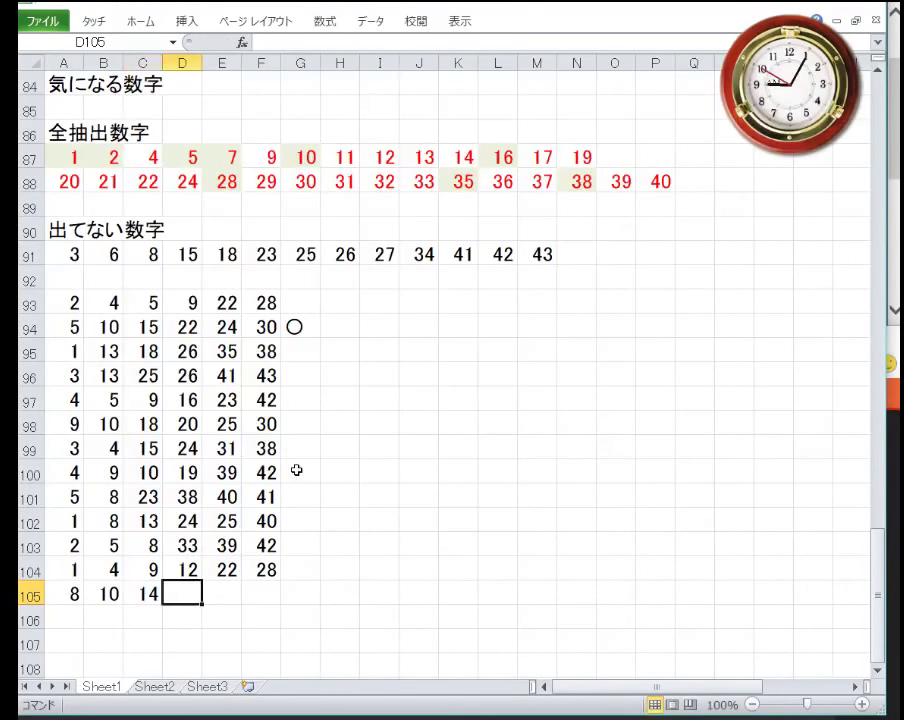
type("22")
key("Right")
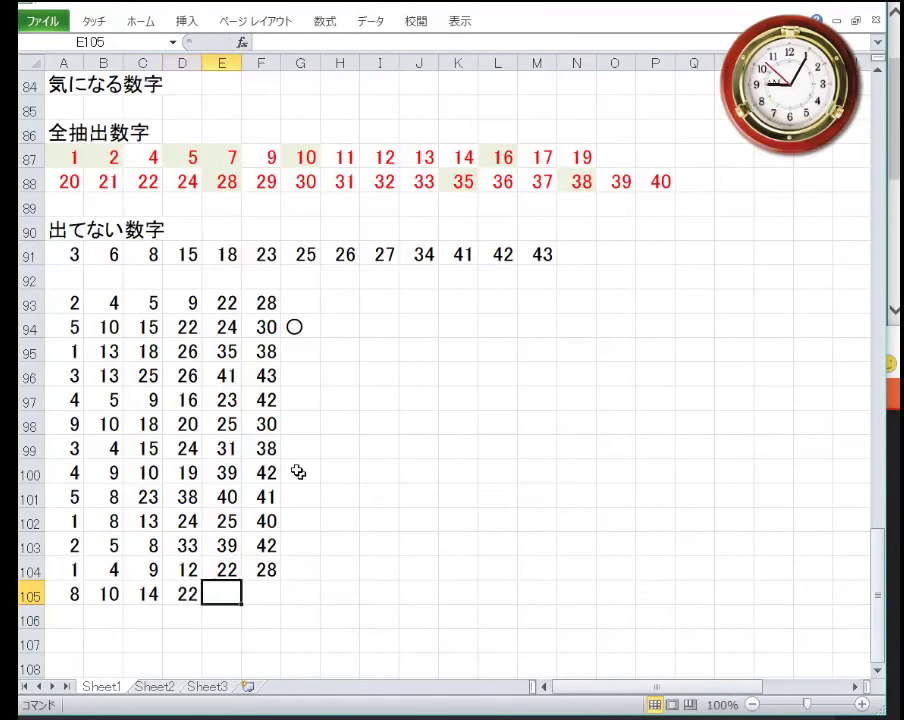
Finish the combination in row 105 with 29 in E105 and 33 in F105.
type("6")
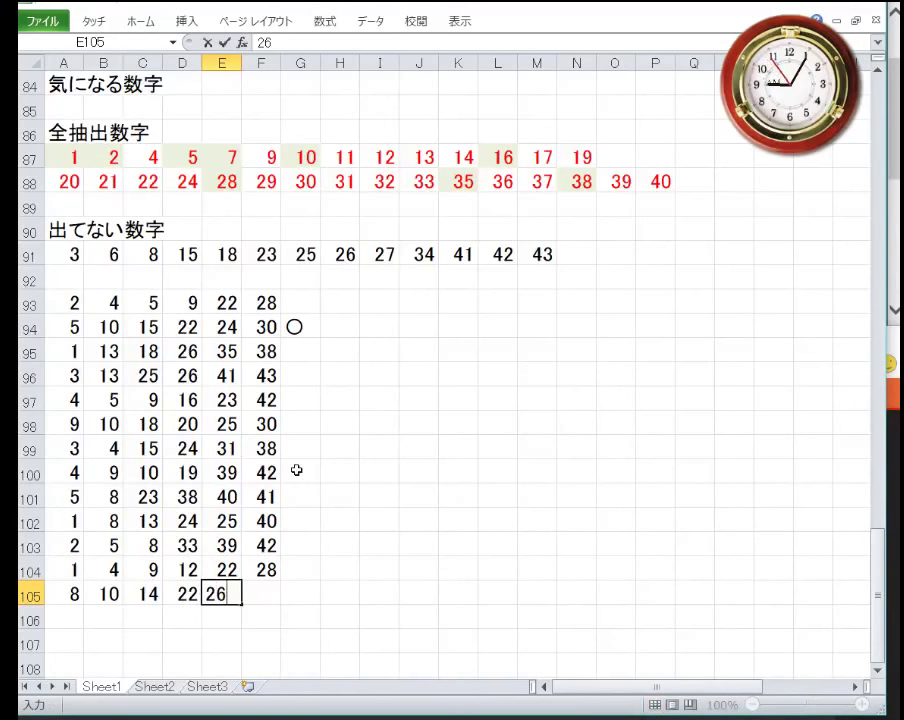
key("Tab")
key("Left")
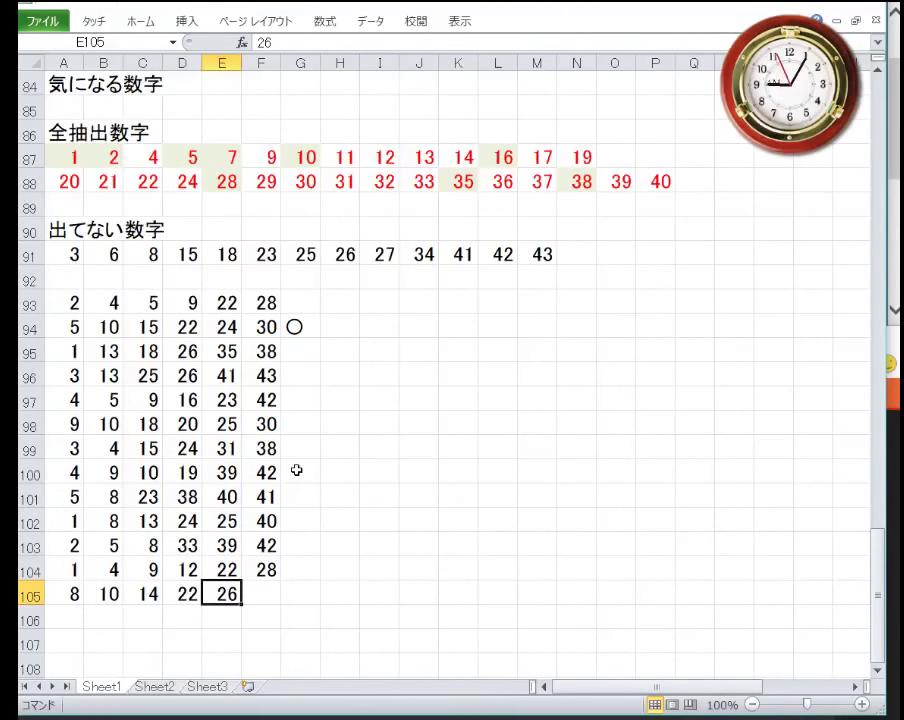
key("Right")
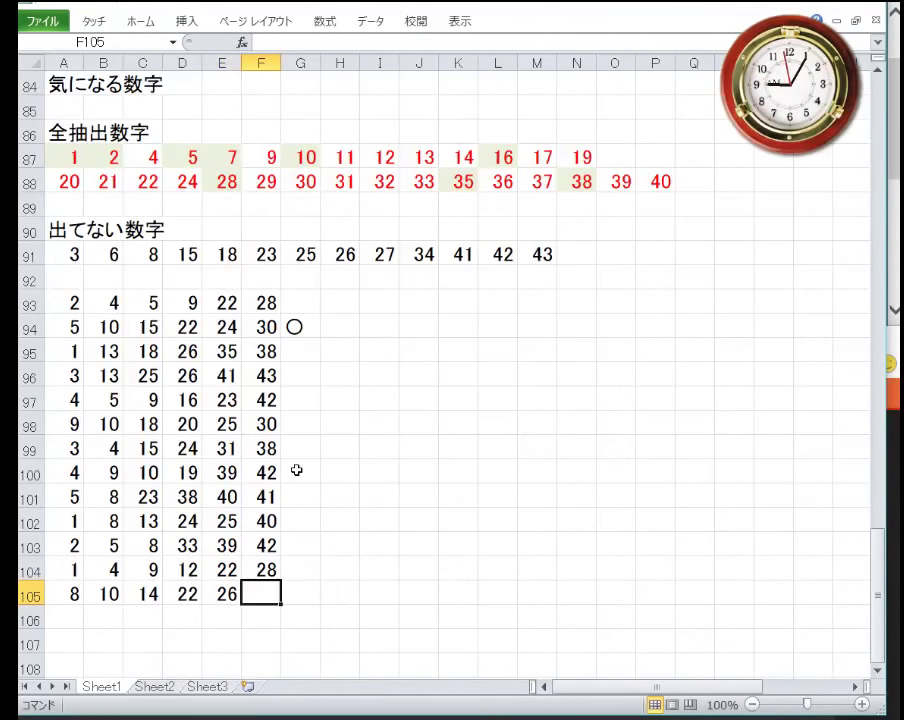
key("Left")
type("29")
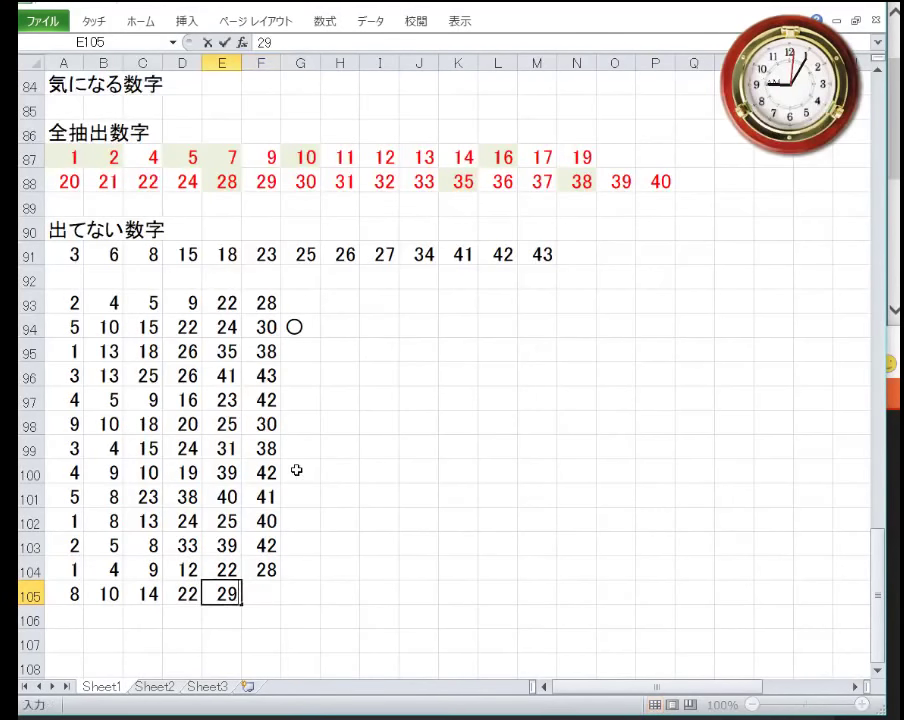
key("Tab")
type("3")
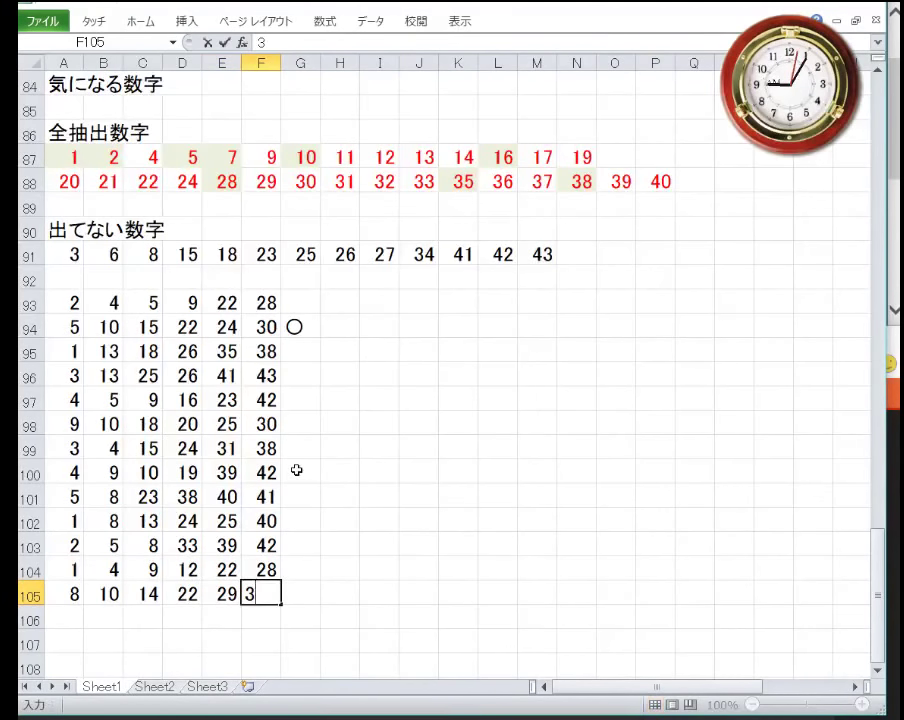
type("3")
key("Return")
Review the list of candidate combinations in rows 93 to 105.
key("Return")
key("Down")
key("Down")
key("Down")
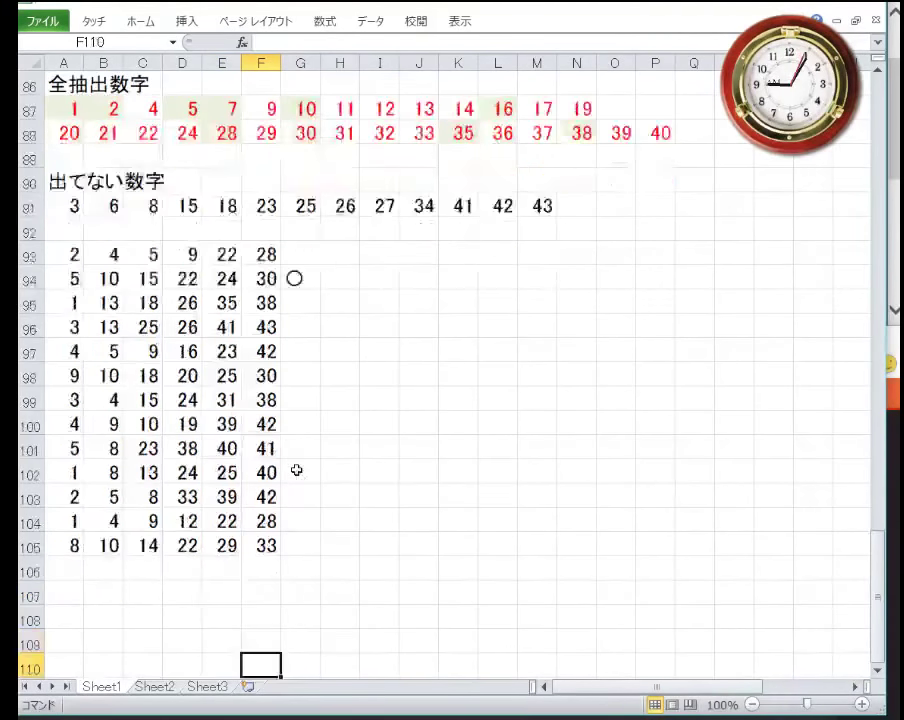
key("Up")
key("Up")
key("Up")
key("Up")
key("Up")
key("Up")
key("Up")
key("Up")
key("Up")
key("Up")
key("Up")
key("Up")
key("Up")
key("Up")
key("Up")
key("Up")
key("Up")
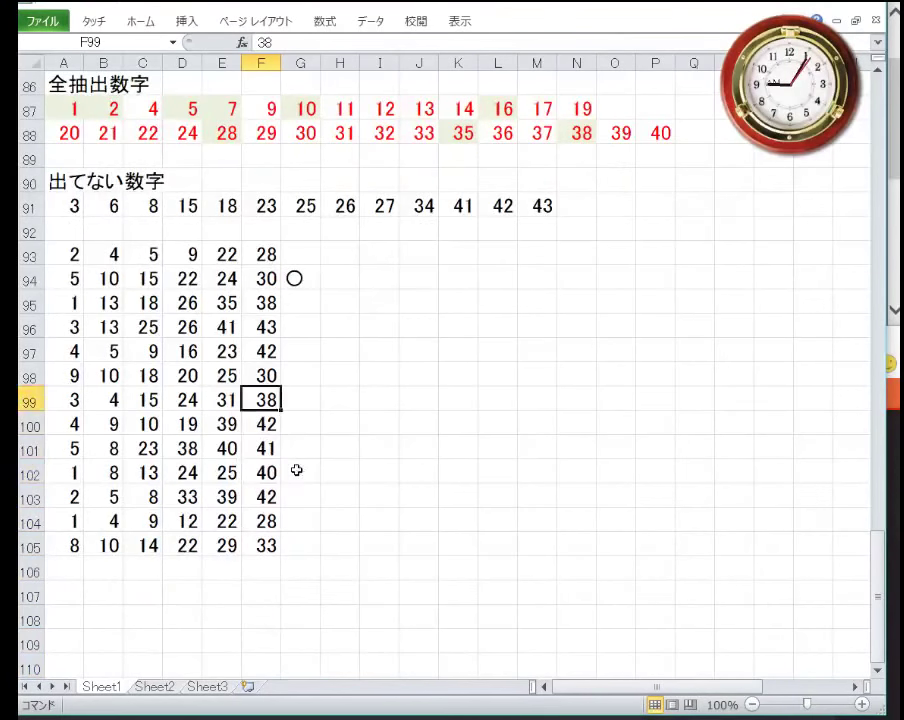
key("Down")
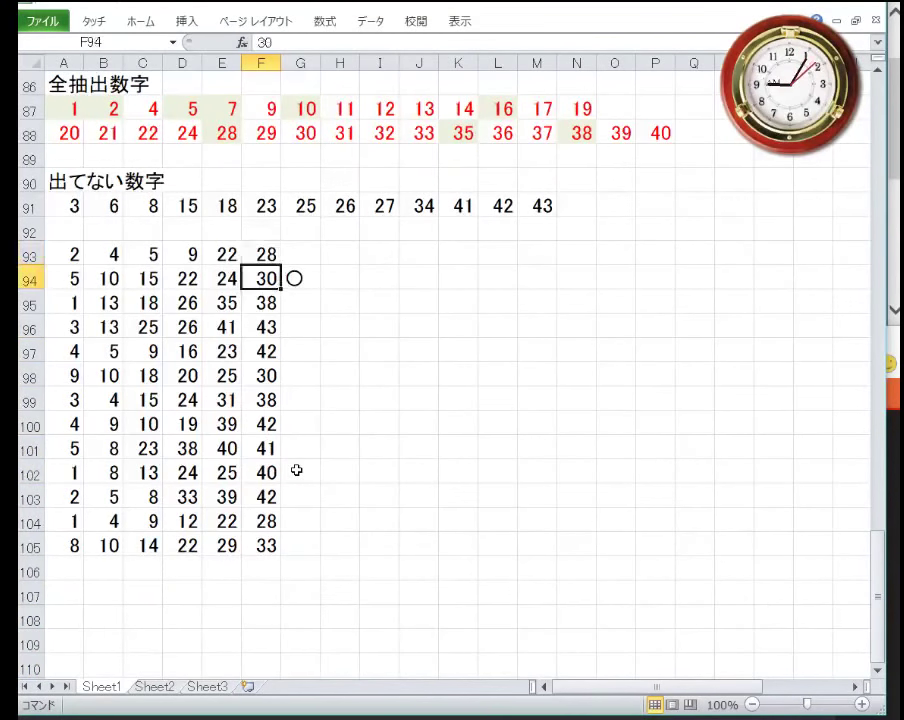
Examine the ロト7 draw 242 numbers in row 7 among the past draw results in rows 1 to 8.
key("Up")
key("Up")
key("Up")
key("Up")
key("Up")
key("Up")
key("Up")
key("Up")
key("Up")
key("Up")
key("Up")
key("Up")
key("Up")
key("Up")
key("Up")
key("Up")
key("Up")
key("Up")
key("Up")
key("Up")
key("Up")
key("Up")
key("Up")
key("Up")
key("Up")
key("Up")
key("Up")
key("Up")
key("Up")
key("Up")
key("Up")
key("Up")
key("Up")
key("Up")
key("Up")
key("Up")
key("Up")
key("Up")
key("Up")
key("Up")
key("Up")
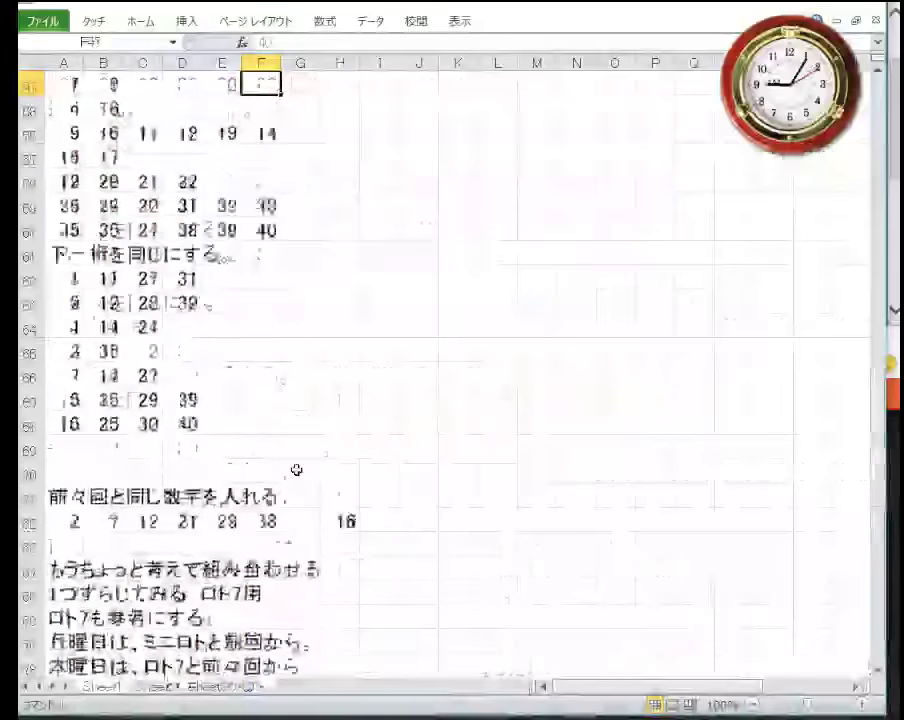
key("Up")
key("Up")
key("Up")
key("Up")
key("Up")
key("Up")
key("Up")
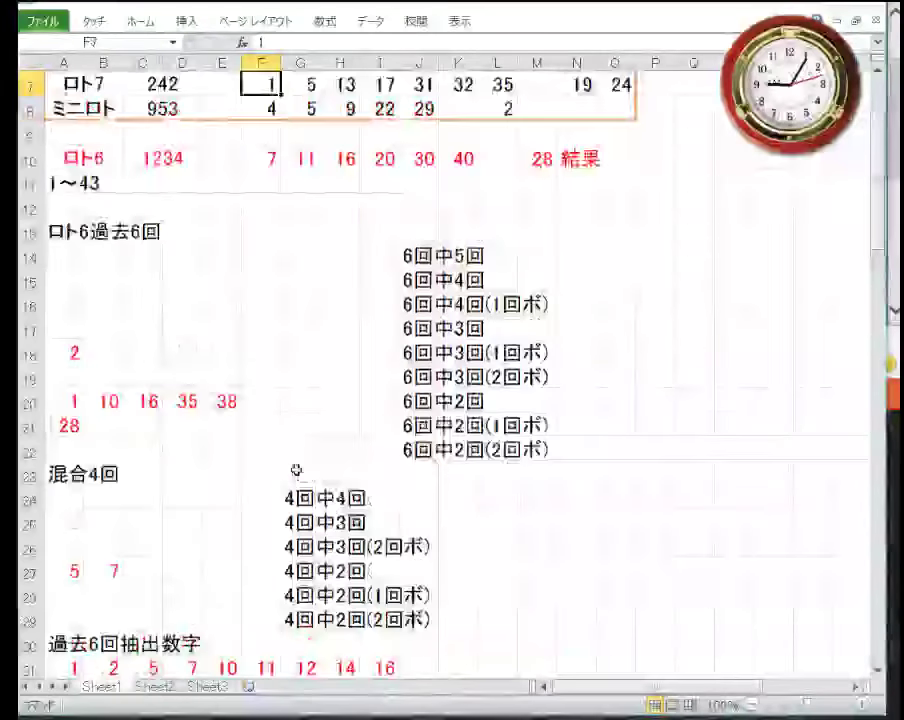
key("Down")
key("Down")
key("Down")
key("Down")
key("Down")
key("Down")
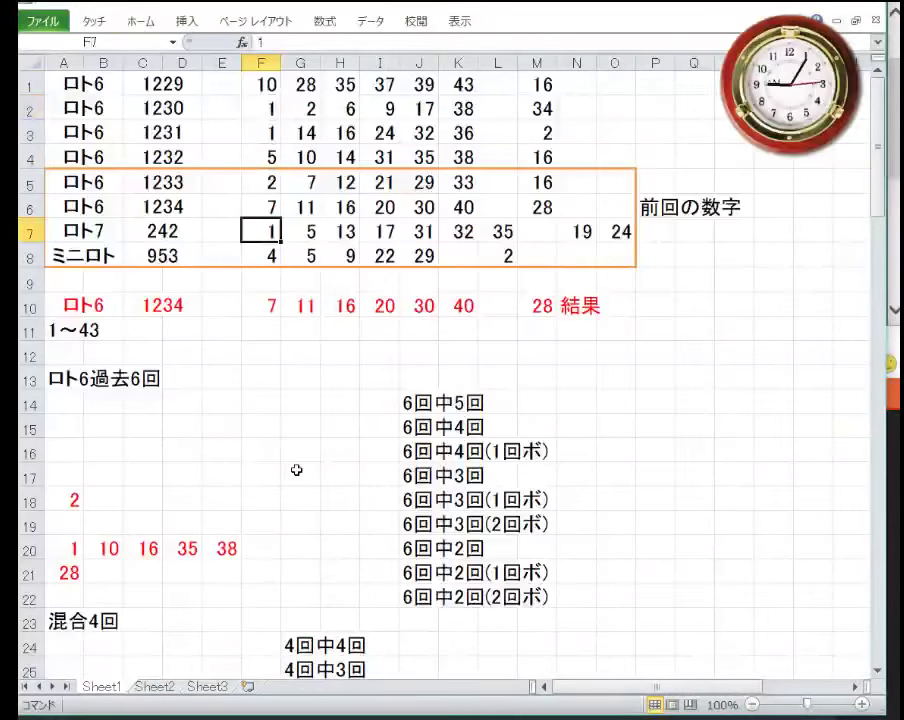
key("Right")
key("Right")
key("Right")
key("Right")
key("Right")
key("Right")
key("Right")
key("Left")
key("Left")
key("Left")
key("Left")
key("Left")
key("Left")
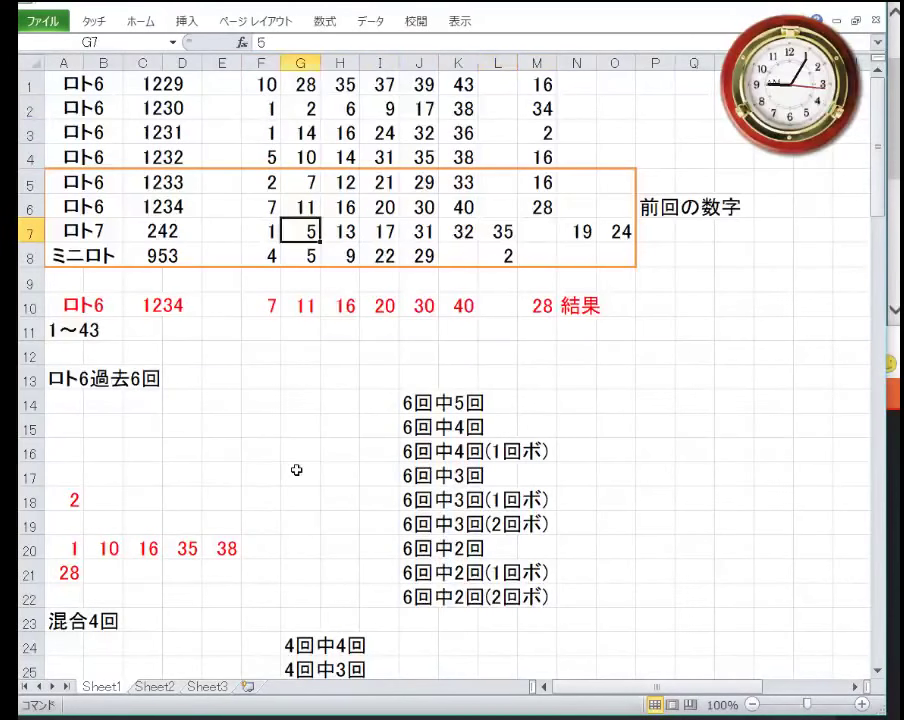
Look through the worksheet's notes and extracted numbers down to the candidate combinations in rows 93 to 105.
key("Down")
key("Down")
key("Down")
key("Down")
key("Down")
key("Down")
key("Down")
key("Down")
key("Down")
key("Down")
key("Down")
key("Down")
key("Down")
key("Down")
key("Down")
key("Down")
key("Down")
key("Down")
key("Down")
key("Down")
key("Down")
key("Down")
key("Down")
key("Down")
key("Down")
key("Down")
key("Down")
key("Down")
key("Down")
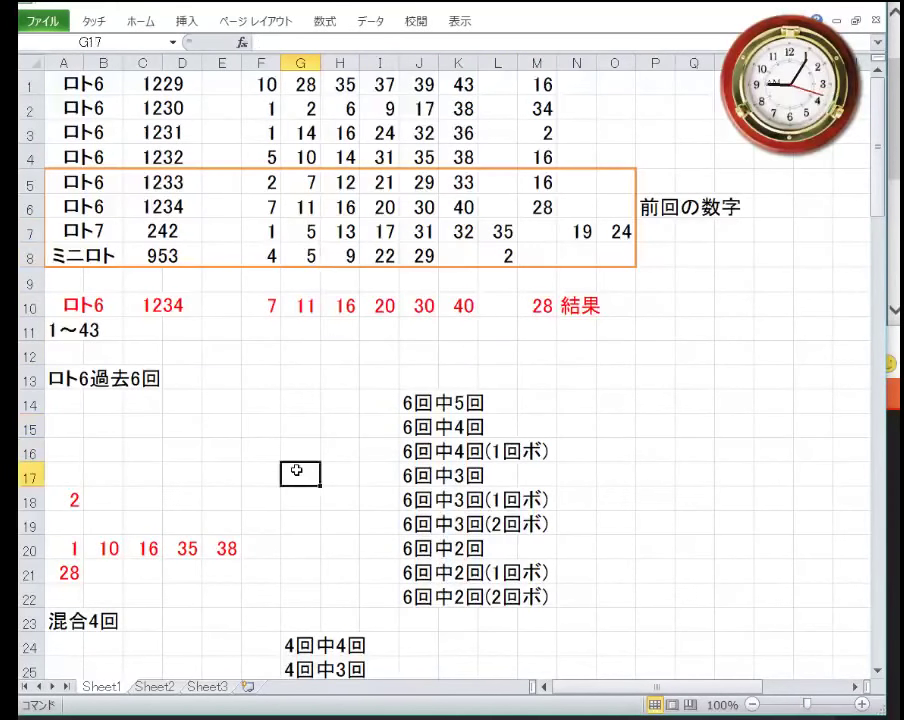
key("Down")
key("Down")
key("Down")
key("Down")
key("Down")
key("Down")
key("Down")
key("Down")
key("Down")
key("Down")
key("Down")
key("Down")
key("Down")
key("Down")
key("Down")
key("Down")
key("Down")
key("Down")
key("Down")
key("Down")
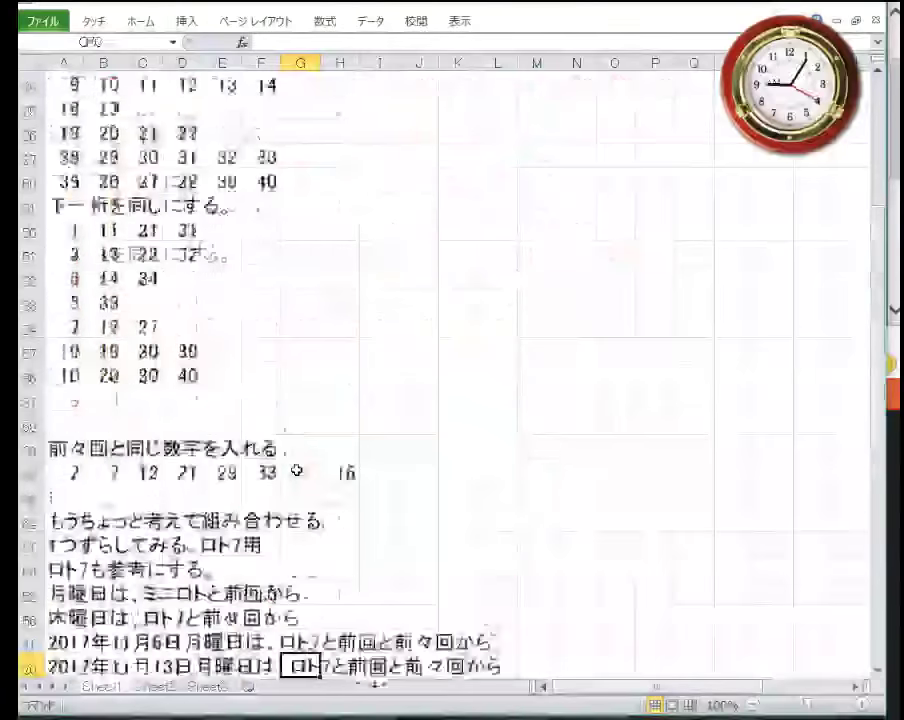
key("Down")
key("Down")
key("Down")
key("Down")
key("Down")
key("Down")
key("Down")
key("Down")
key("Down")
key("Down")
key("Down")
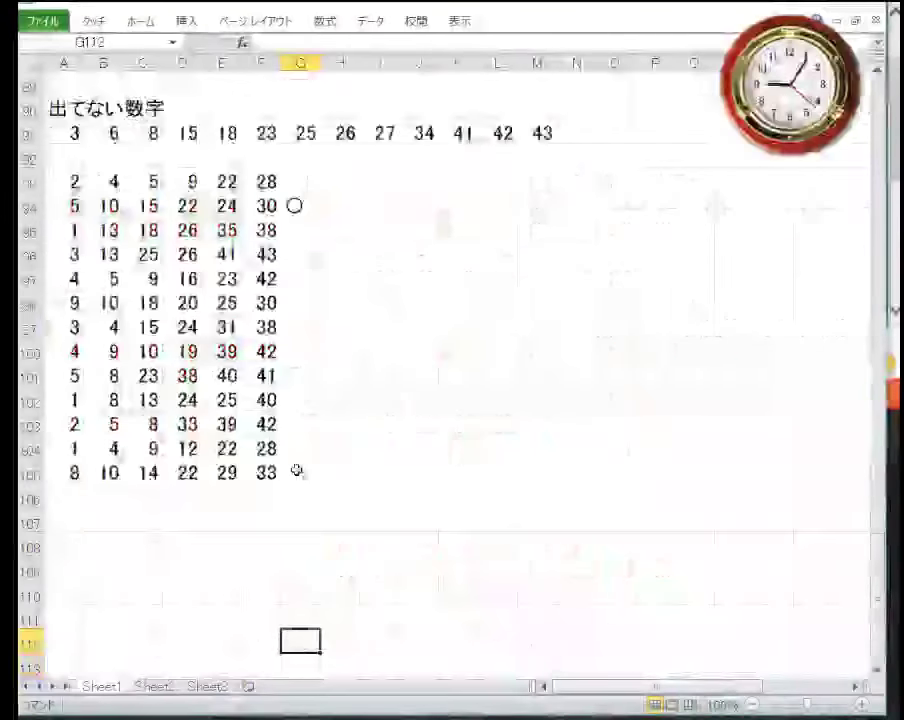
key("Up")
key("Up")
key("Up")
key("Up")
key("Up")
key("Up")
key("Up")
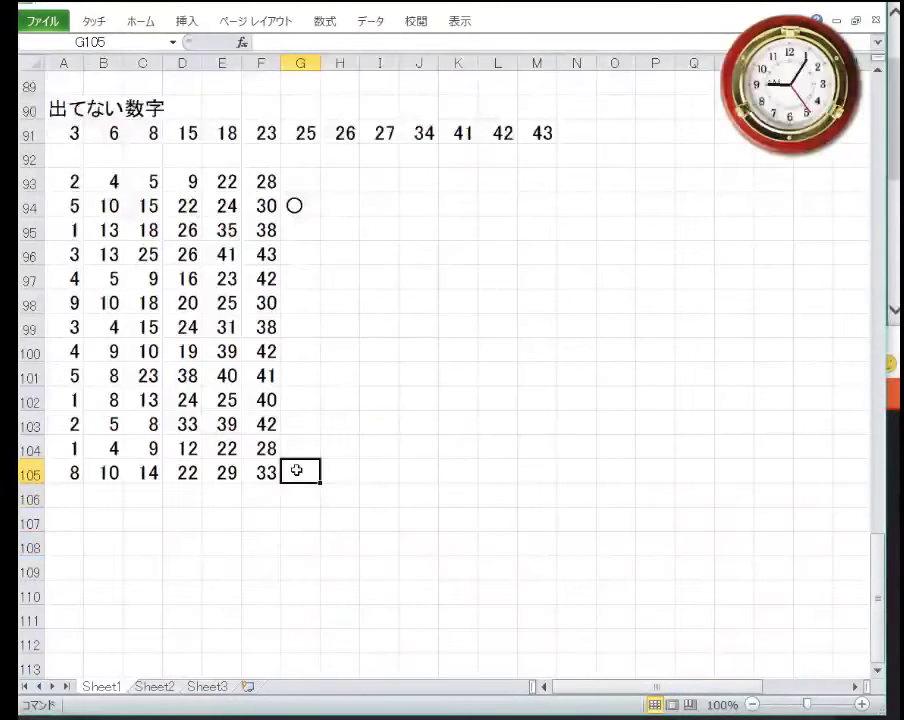
Compare the candidate combinations with the 全抽出数字 and 出てない数字 lists in rows 86 to 91.
key("Up")
key("Up")
key("Up")
key("Up")
key("Up")
key("Up")
key("Up")
key("Up")
key("Up")
key("Up")
key("Up")
key("Up")
key("Up")
key("Up")
key("Up")
key("Up")
key("Up")
key("Up")
key("Up")
key("Up")
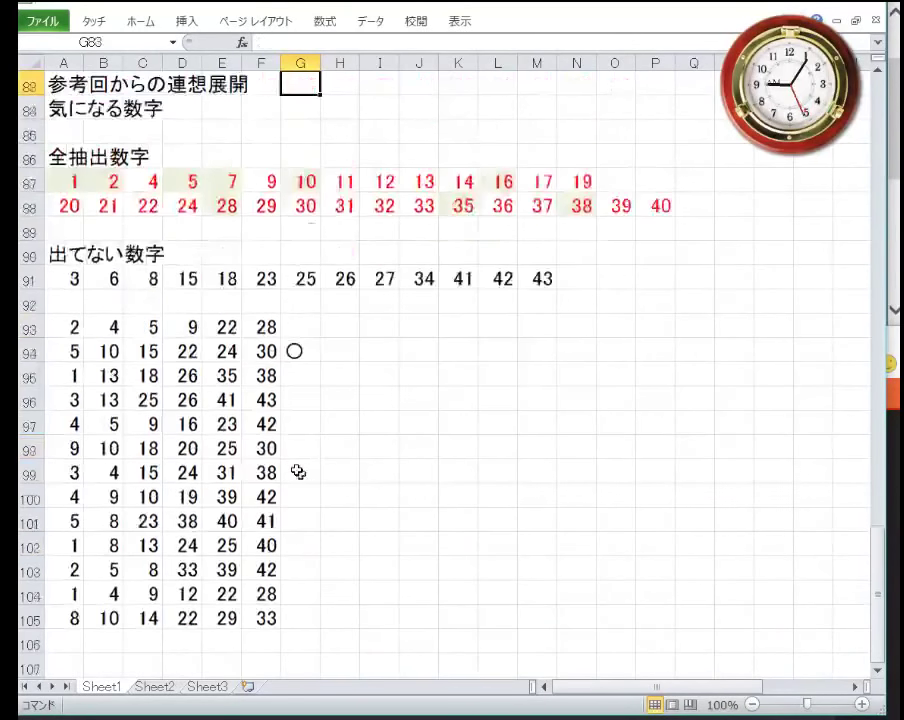
Compare the candidate combinations in rows 93 to 105 with the 全抽出数字 and 出てない数字 lists above them.
key("Up")
key("Up")
key("Down")
key("Down")
key("Down")
key("Down")
key("Down")
key("Down")
key("Down")
key("Down")
key("Down")
key("Down")
key("Down")
key("Down")
key("Down")
key("Down")
key("Down")
key("Down")
key("Down")
key("Down")
key("Down")
key("Down")
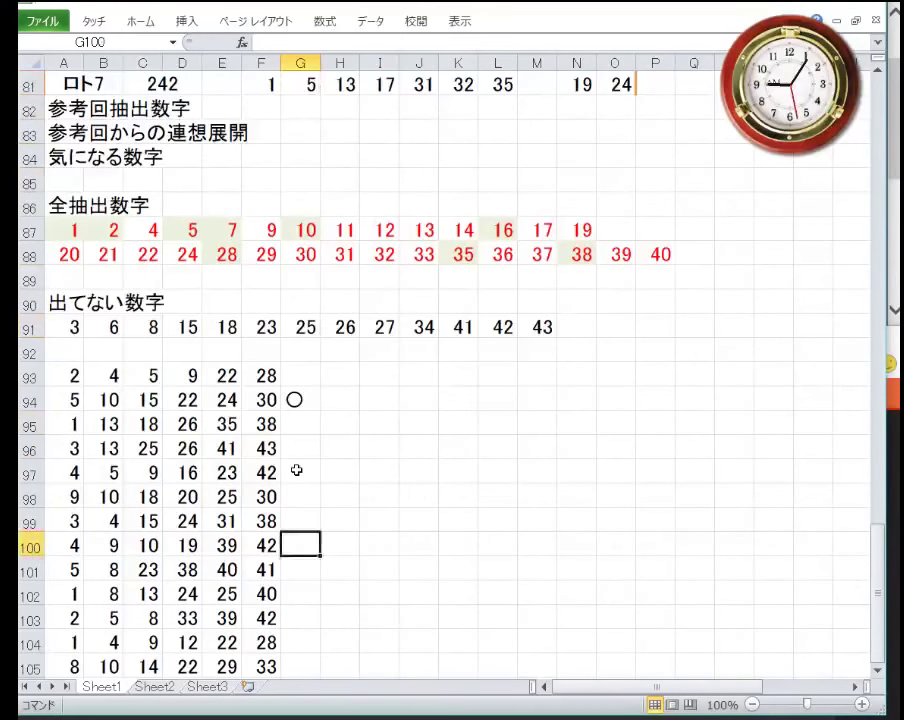
key("Down")
key("Down")
key("Down")
key("Down")
key("Down")
key("Down")
key("Down")
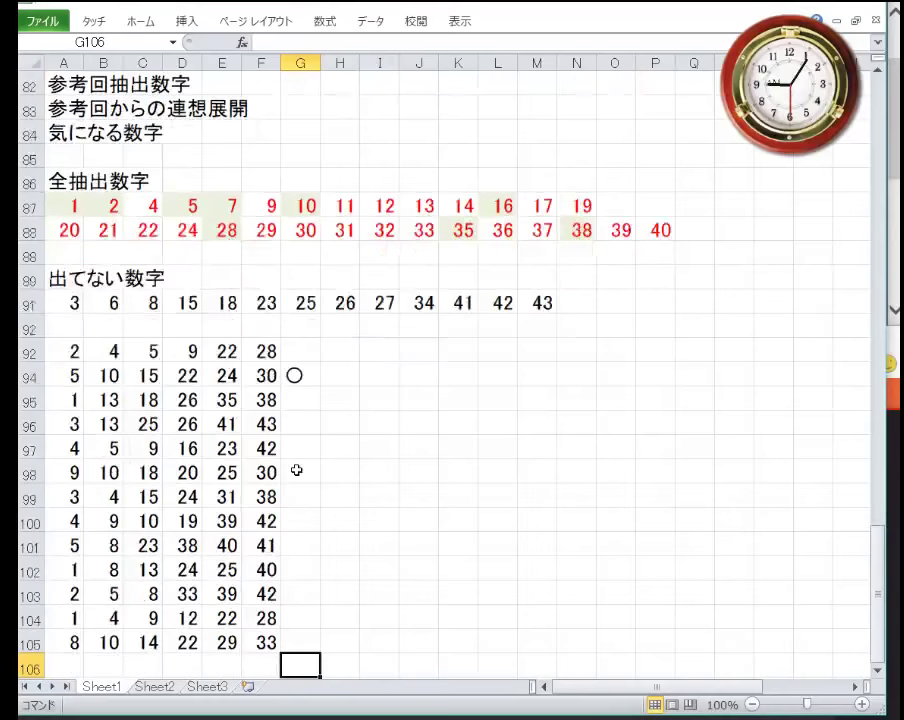
key("Up")
key("Up")
key("Up")
key("Up")
key("Up")
key("Up")
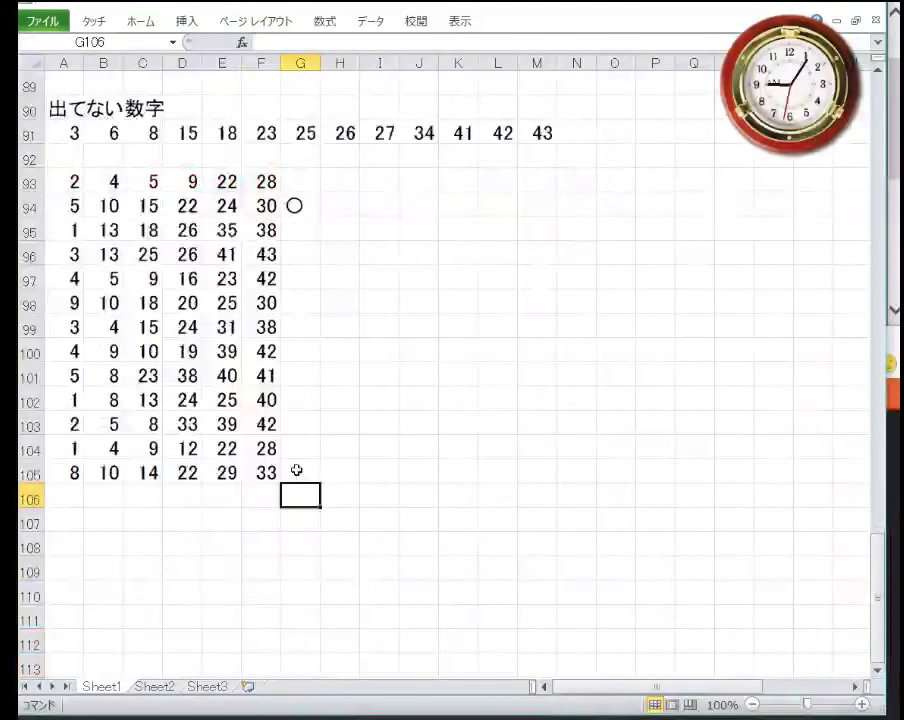
Enter 3, 4, 10, 18 and 19 as the first five numbers of a new combination in A106 to E106.
key("Left")
key("Left")
key("Left")
key("Left")
key("Left")
key("Left")
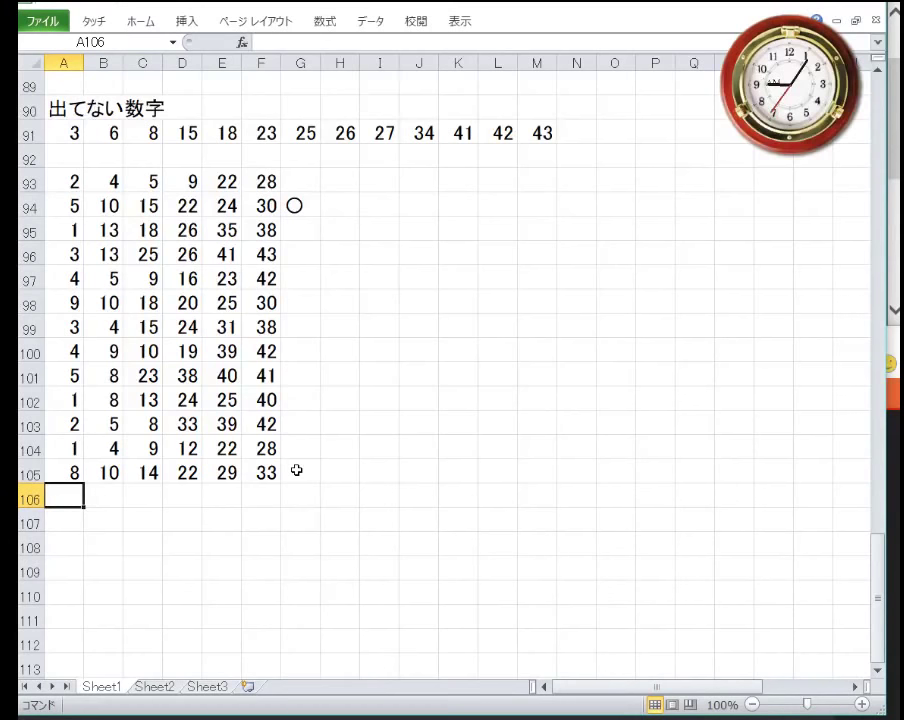
type("3")
key("Right")
type("4")
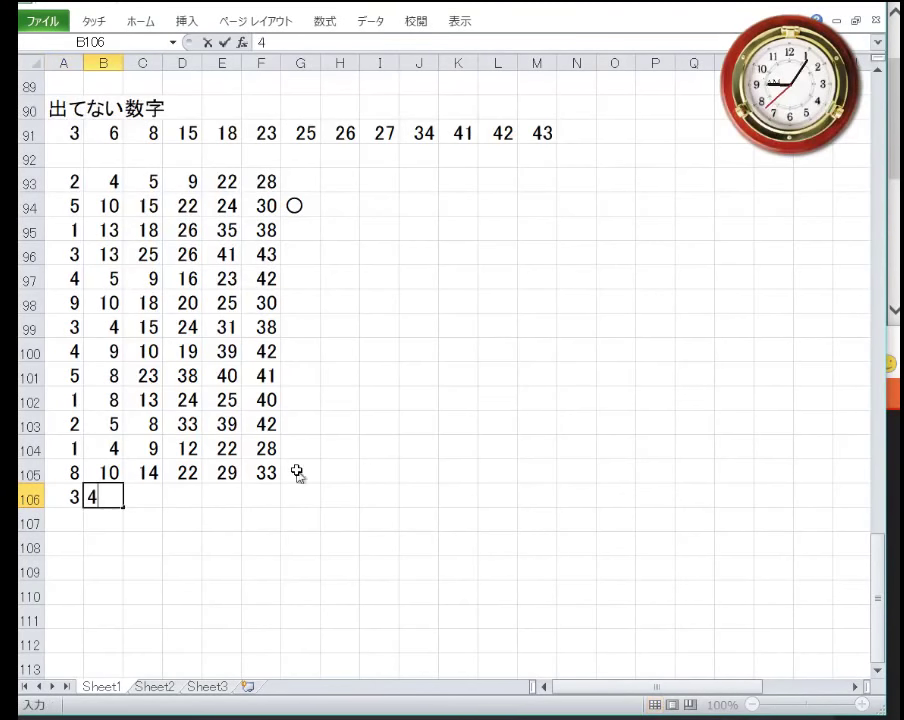
key("Right")
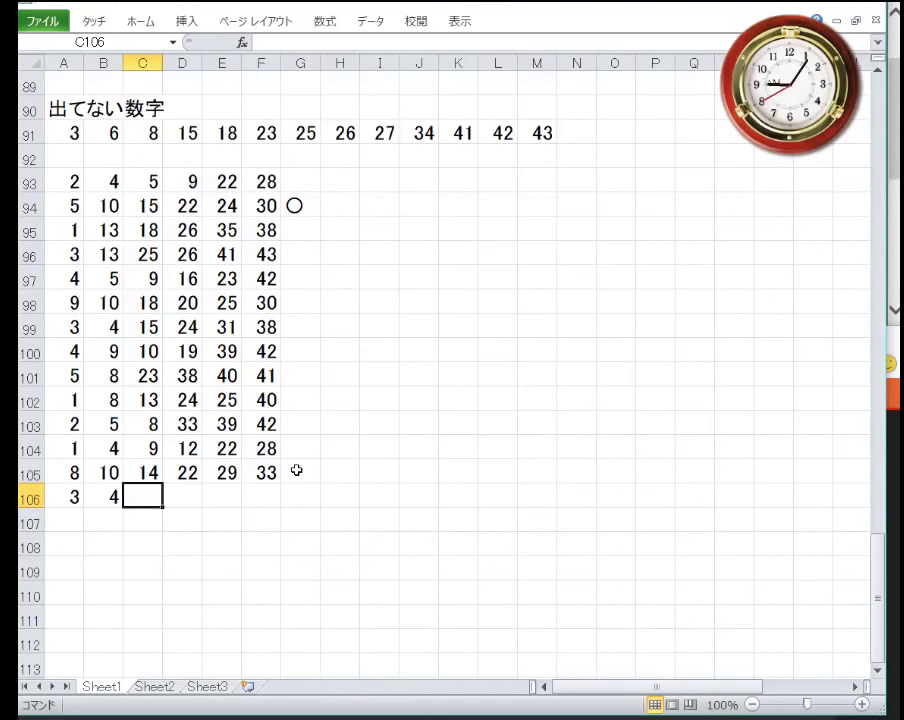
type("18")
key("BackSpace")
type("0")
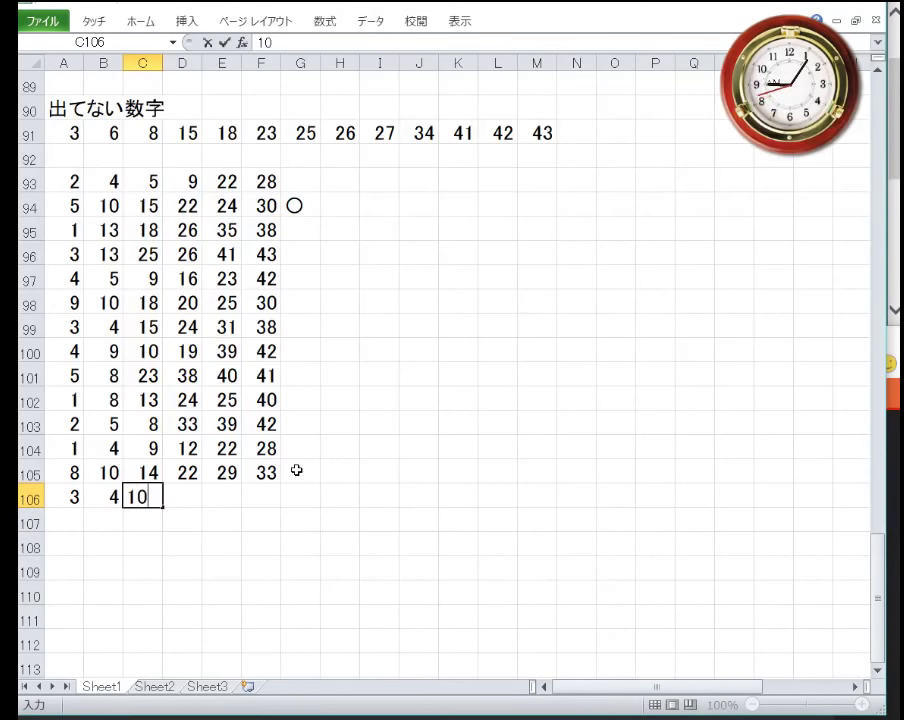
key("Right")
type("18")
key("Right")
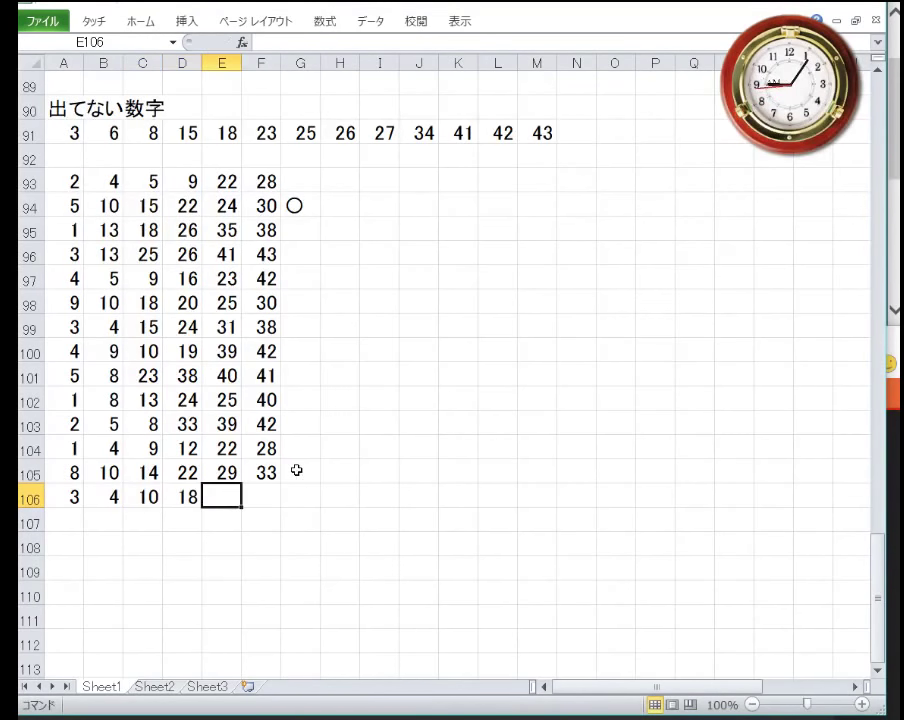
type("19")
key("Right")
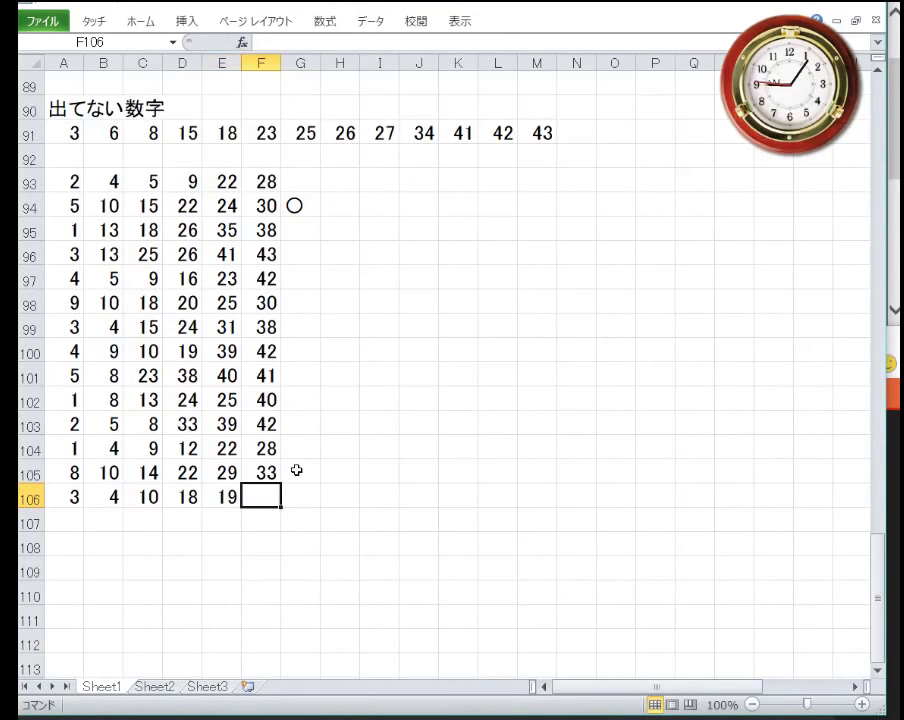
Check the notes from row 74, the ロト7 reference draw and the extracted number lists for a sixth number.
key("Up")
key("Up")
key("Up")
key("Up")
key("Up")
key("Up")
key("Up")
key("Up")
key("Up")
key("Up")
key("Up")
key("Up")
key("Up")
key("Up")
key("Up")
key("Up")
key("Up")
key("Up")
key("Up")
key("Up")
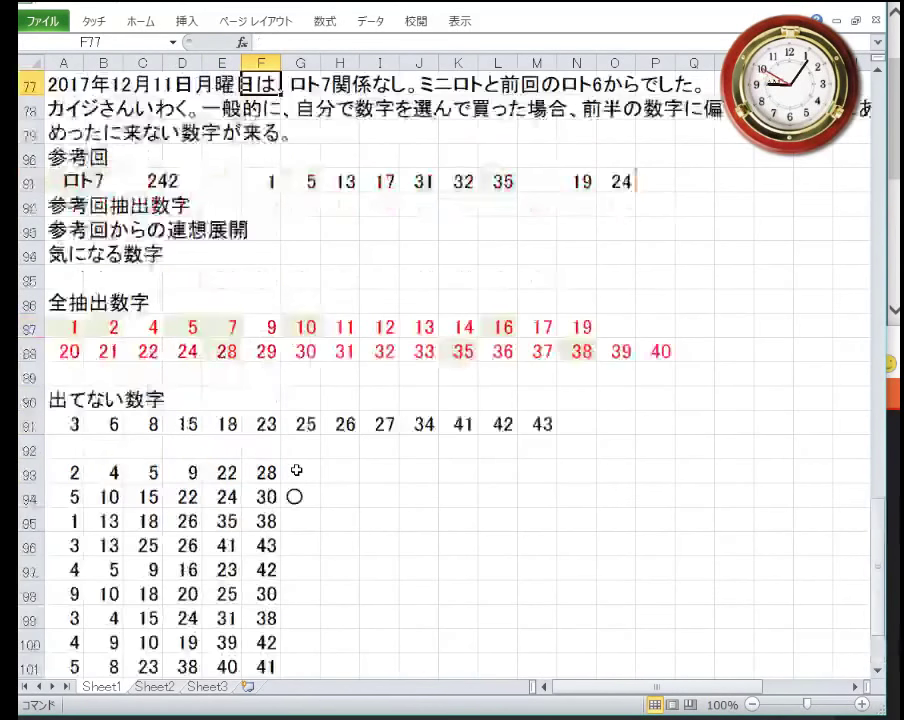
key("Up")
key("Up")
key("Up")
key("Down")
key("Down")
key("Down")
key("Down")
key("Down")
key("Down")
key("Down")
key("Down")
key("Down")
key("Down")
key("Down")
key("Down")
key("Down")
key("Down")
key("Down")
key("Down")
key("Down")
key("Down")
key("Down")
key("Down")
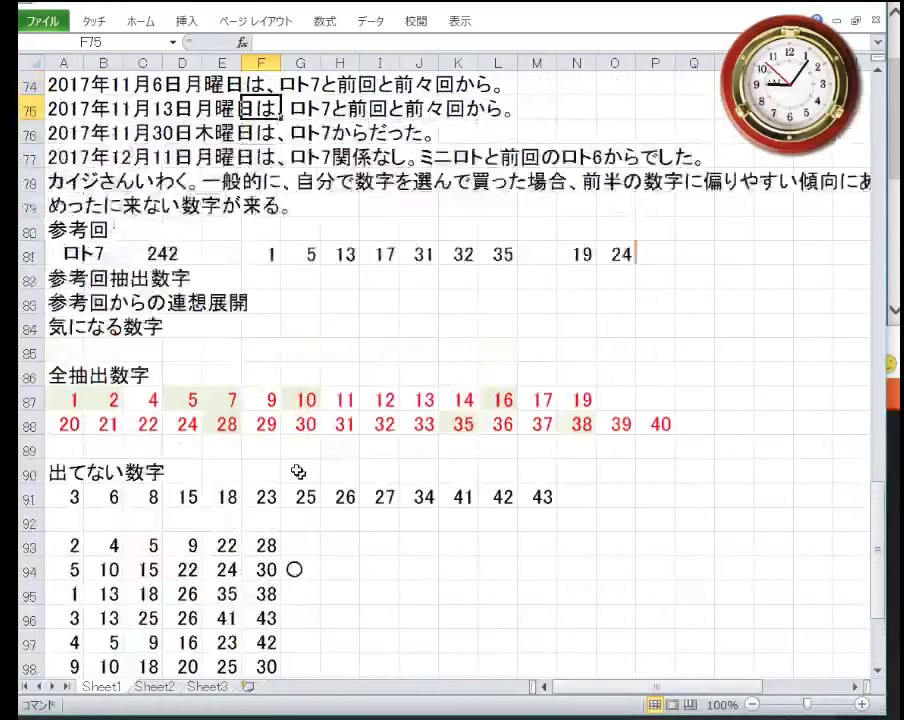
Enter 34 in F106 as the sixth number of the row 106 combination.
key("Up")
key("Up")
key("Up")
key("Up")
key("Up")
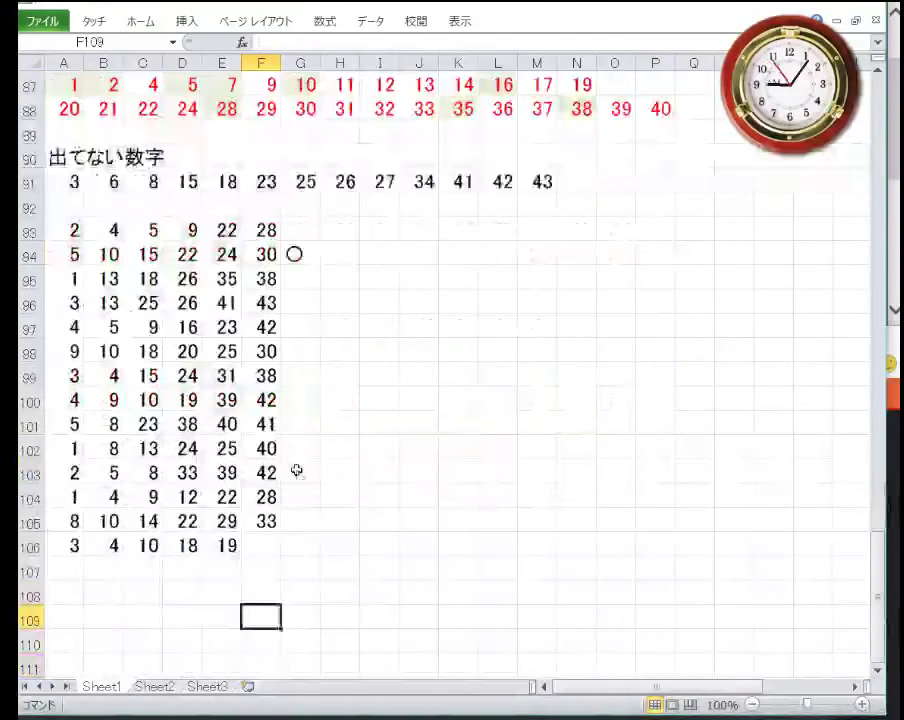
type("34")
key("Return")
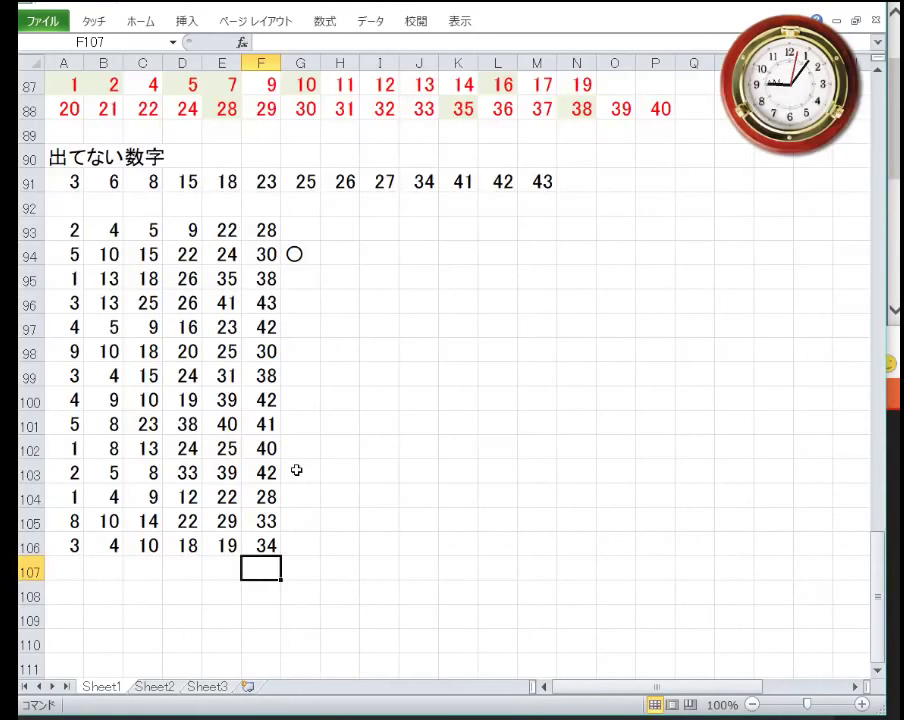
Mark the row 106 combination with a ○ in G106.
key("Up")
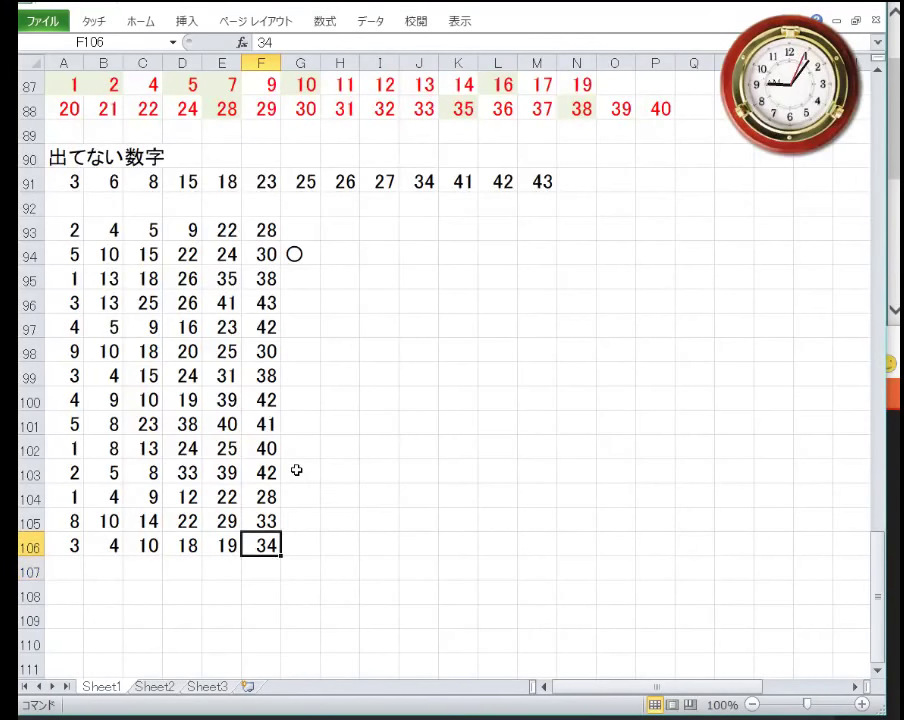
key("Right")
type("maru")
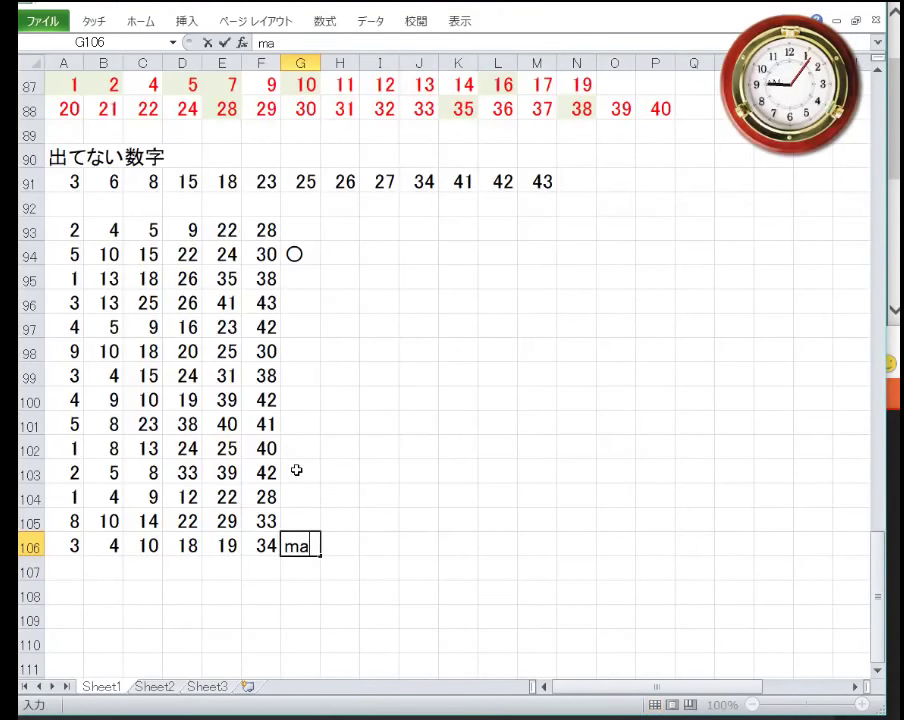
key("BackSpace")
key("BackSpace")
key("BackSpace")
key("BackSpace")
type("maru")
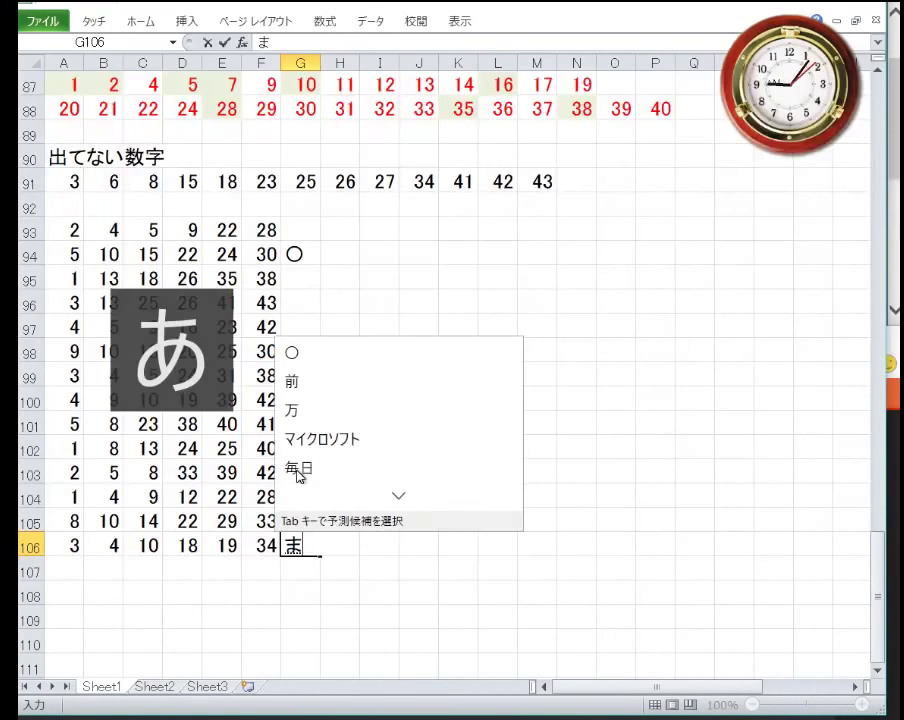
key("space")
key("Return")
key("Return")
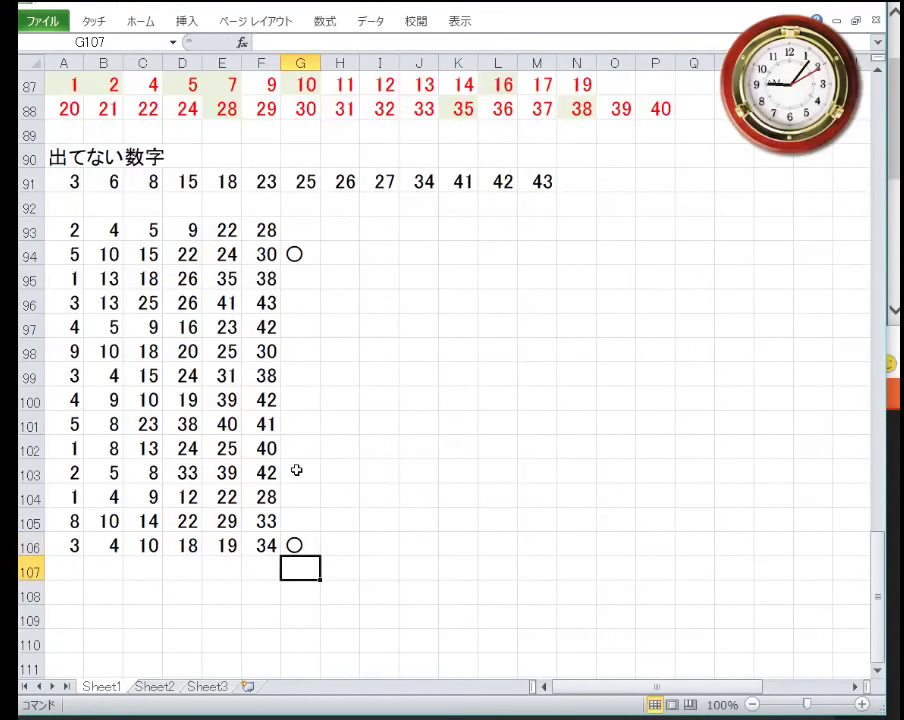
key("Zenkaku_Hankaku")
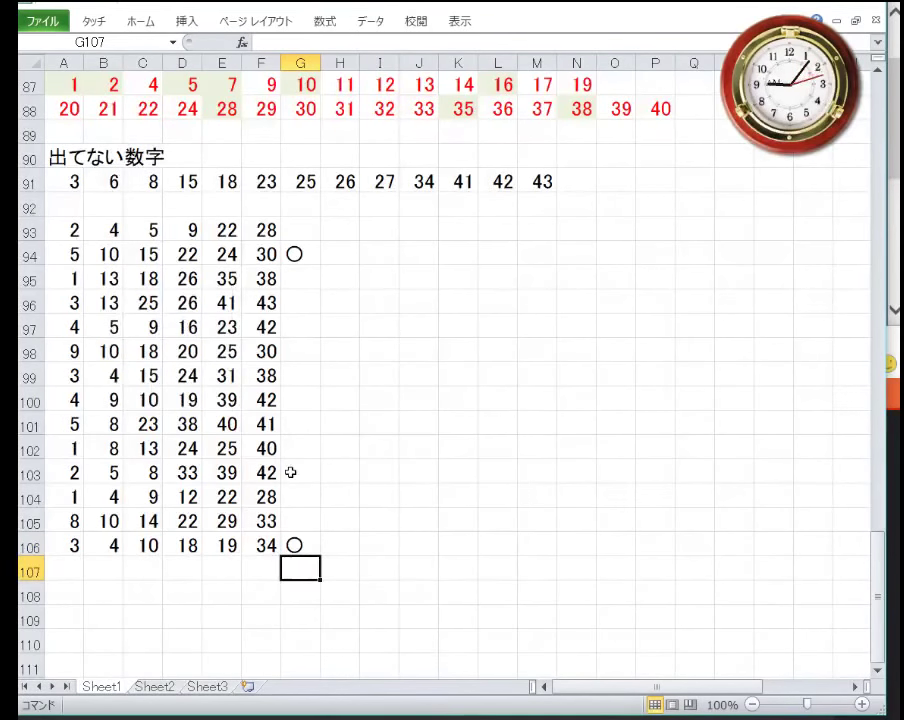